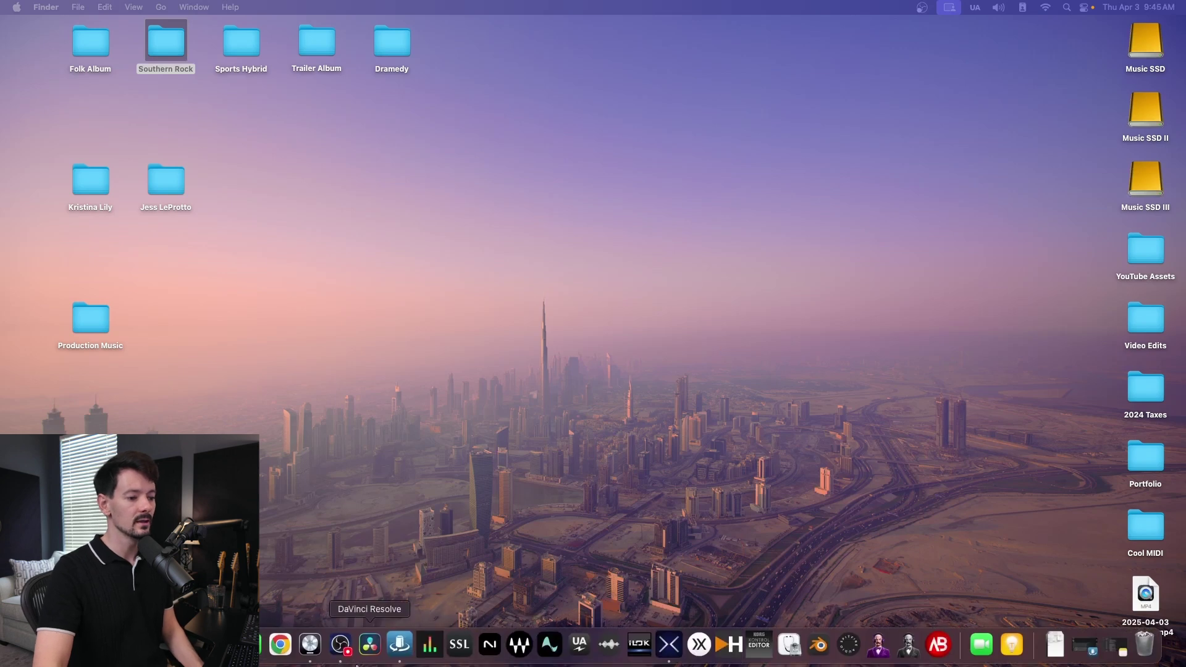
Bring Logic Pro to the front from its Dock icon.
{"action": "left_click", "coordinate": [312, 655]}
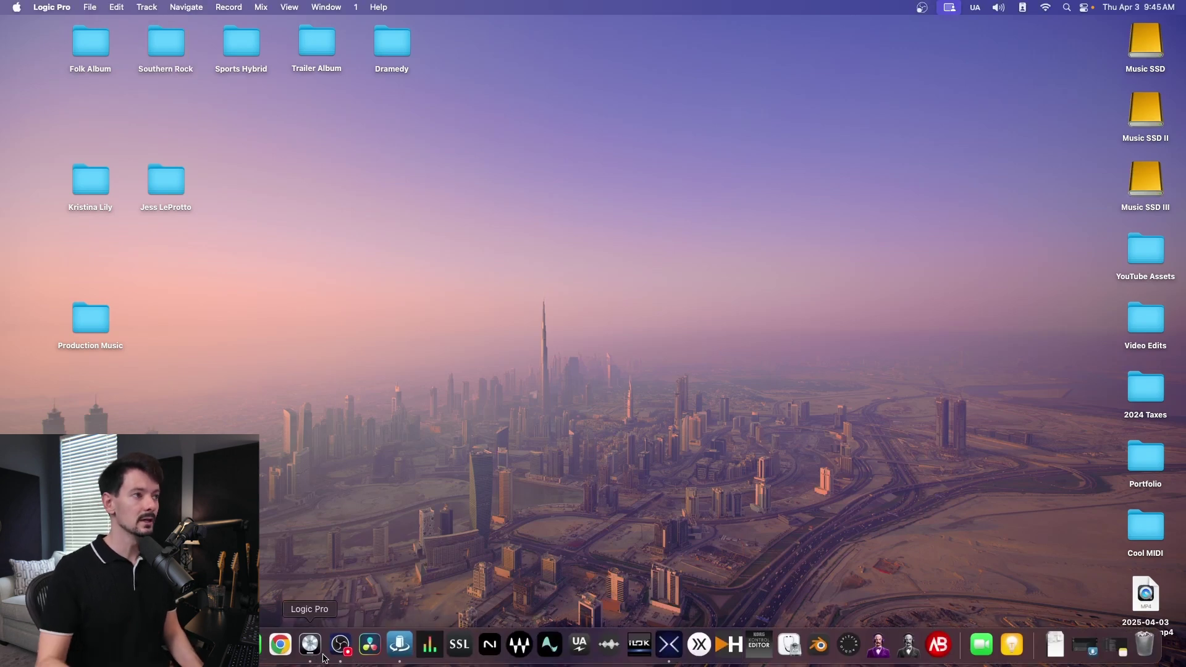
Create a new project with a single Software Instrument track, Inst 1.
{"action": "left_click", "coordinate": [90, 7]}
{"action": "left_click", "coordinate": [88, 28]}
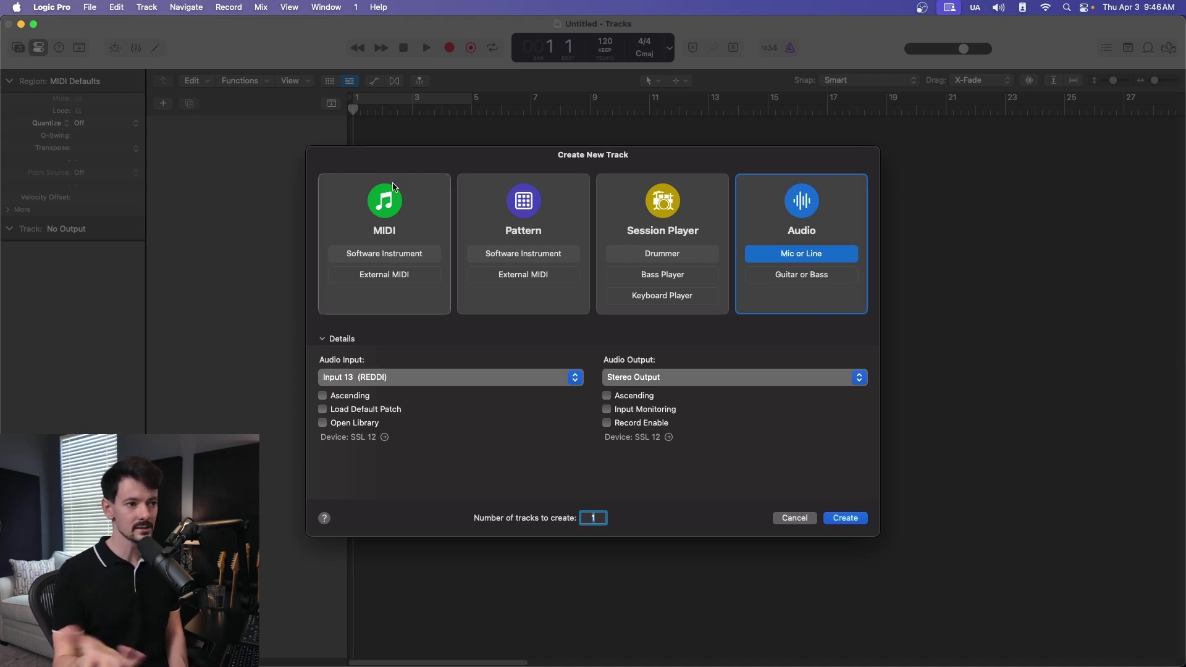
{"action": "left_click", "coordinate": [380, 215]}
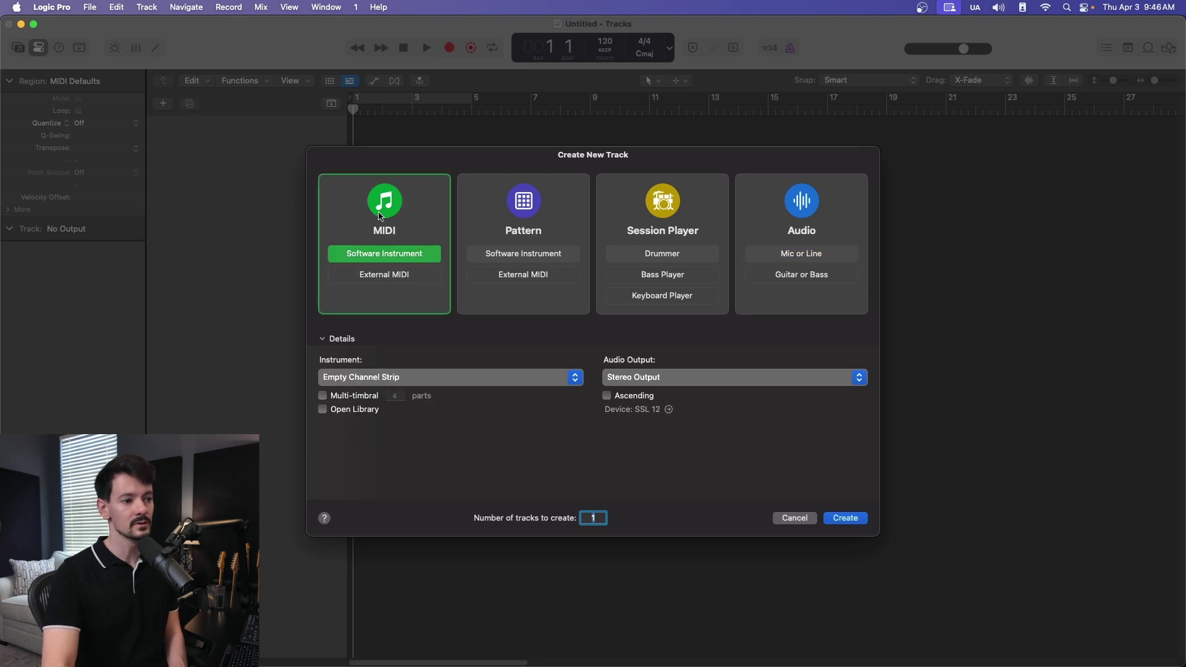
{"action": "left_click", "coordinate": [846, 519]}
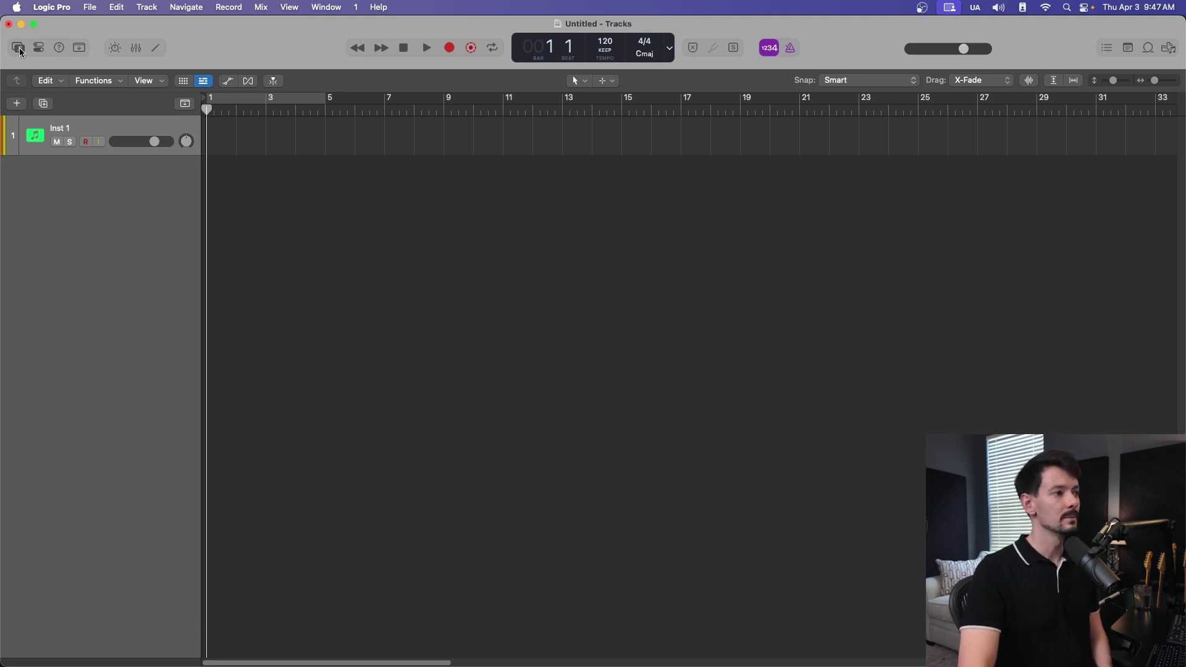
{"action": "left_click", "coordinate": [19, 48]}
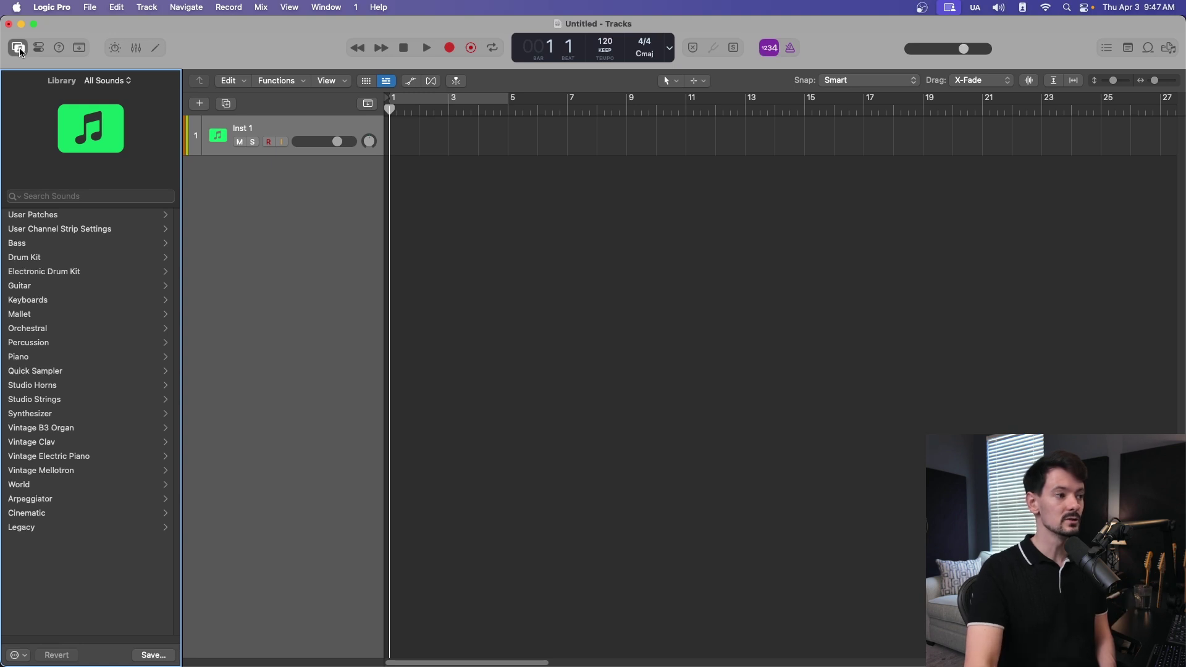
{"action": "left_click", "coordinate": [20, 49]}
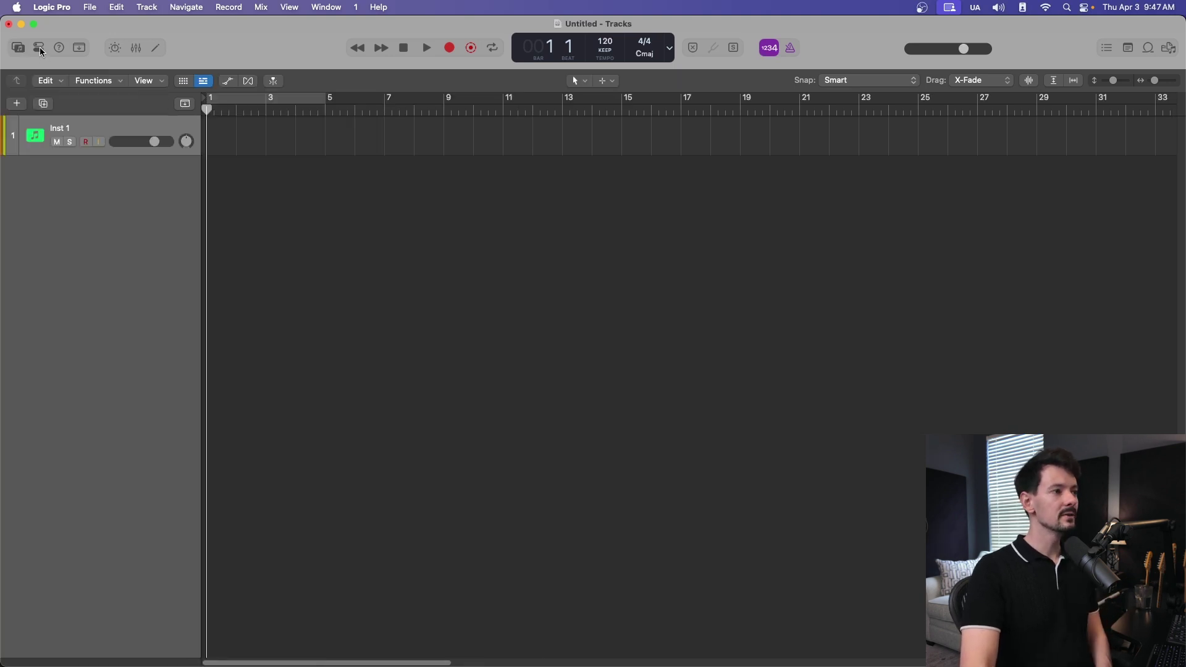
Enable input monitoring on Inst 1 using the inspector, then hide the inspector again.
{"action": "left_click", "coordinate": [40, 48]}
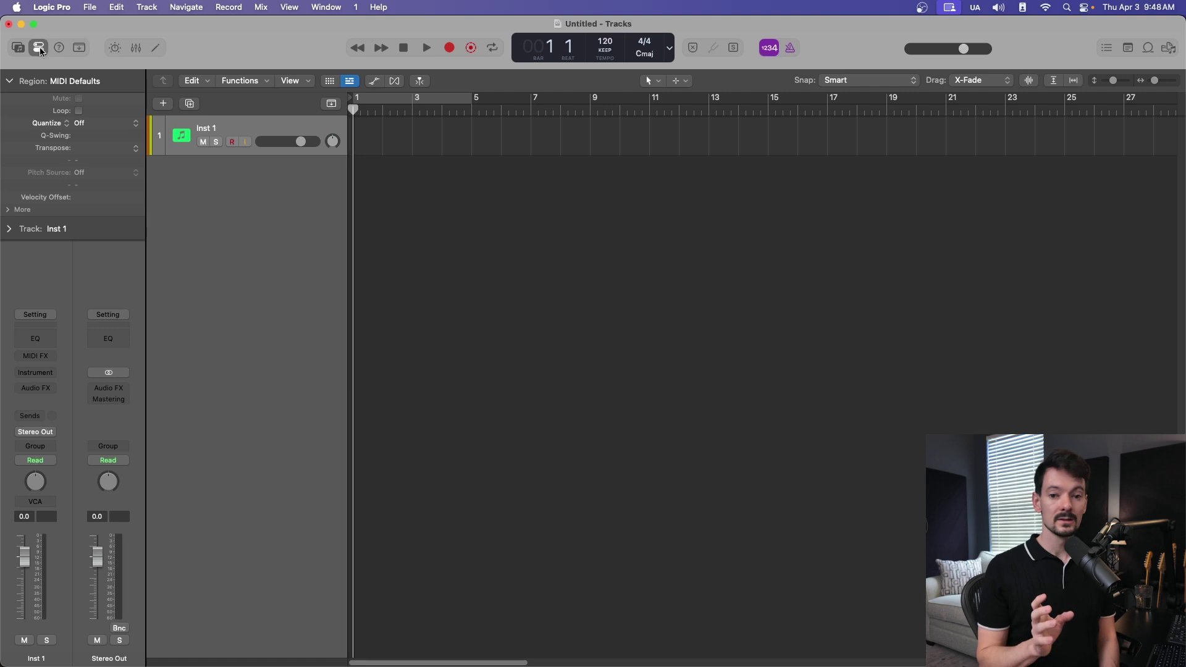
{"action": "left_click", "coordinate": [245, 142]}
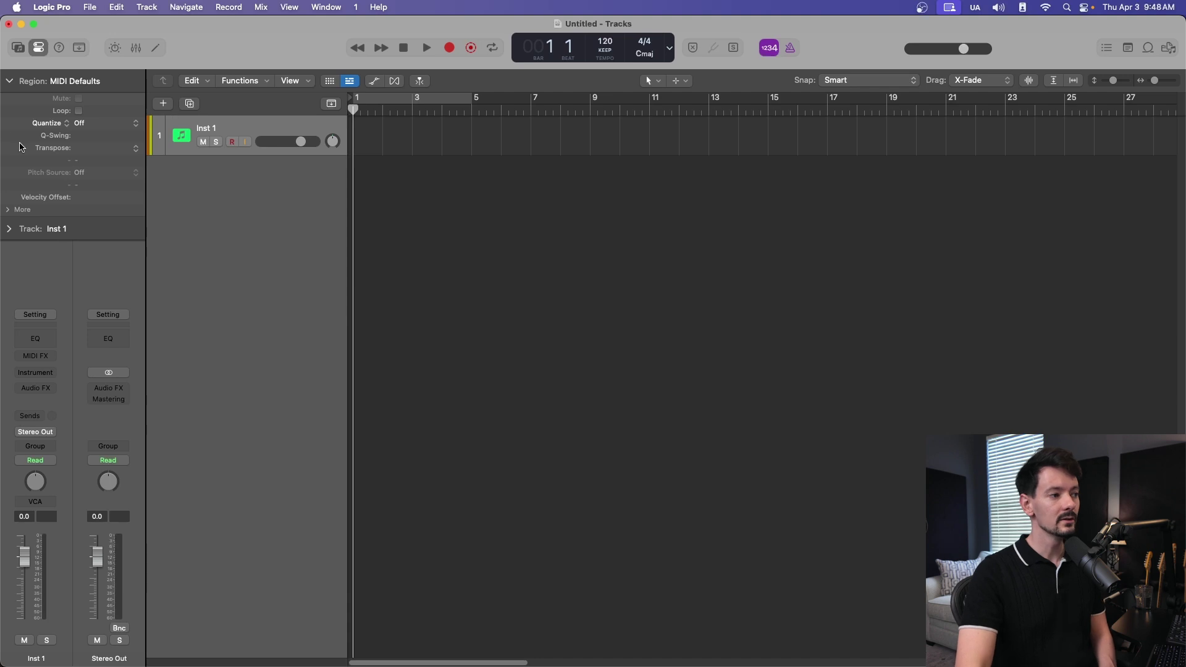
{"action": "left_click", "coordinate": [9, 229]}
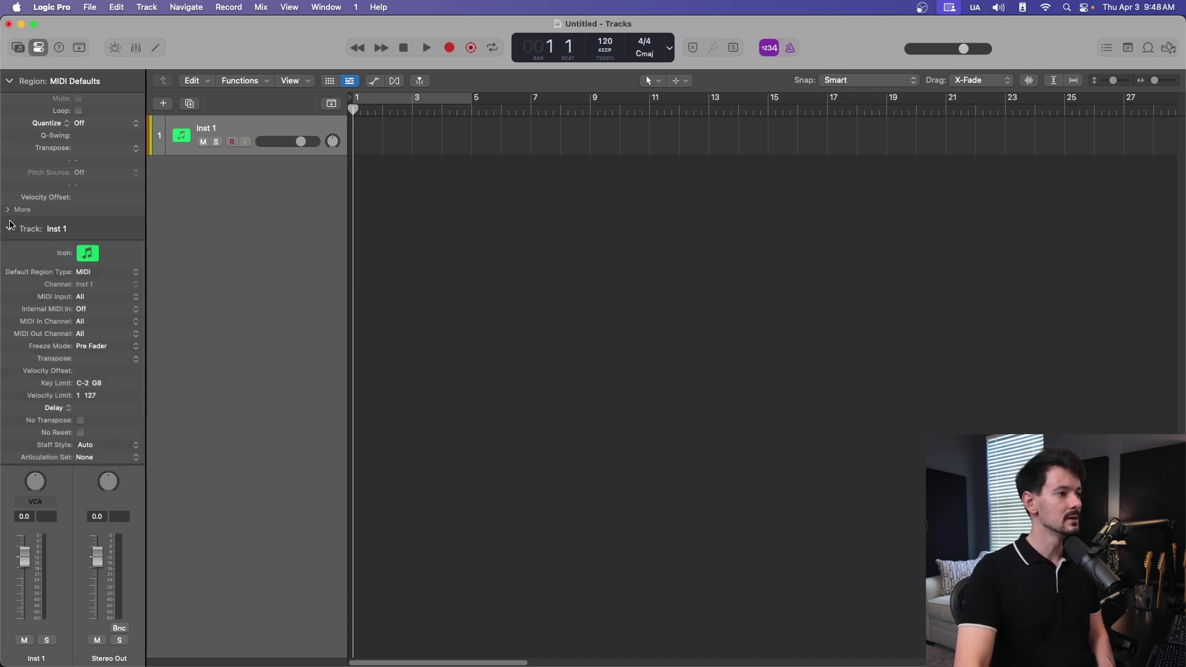
{"action": "left_click", "coordinate": [9, 230]}
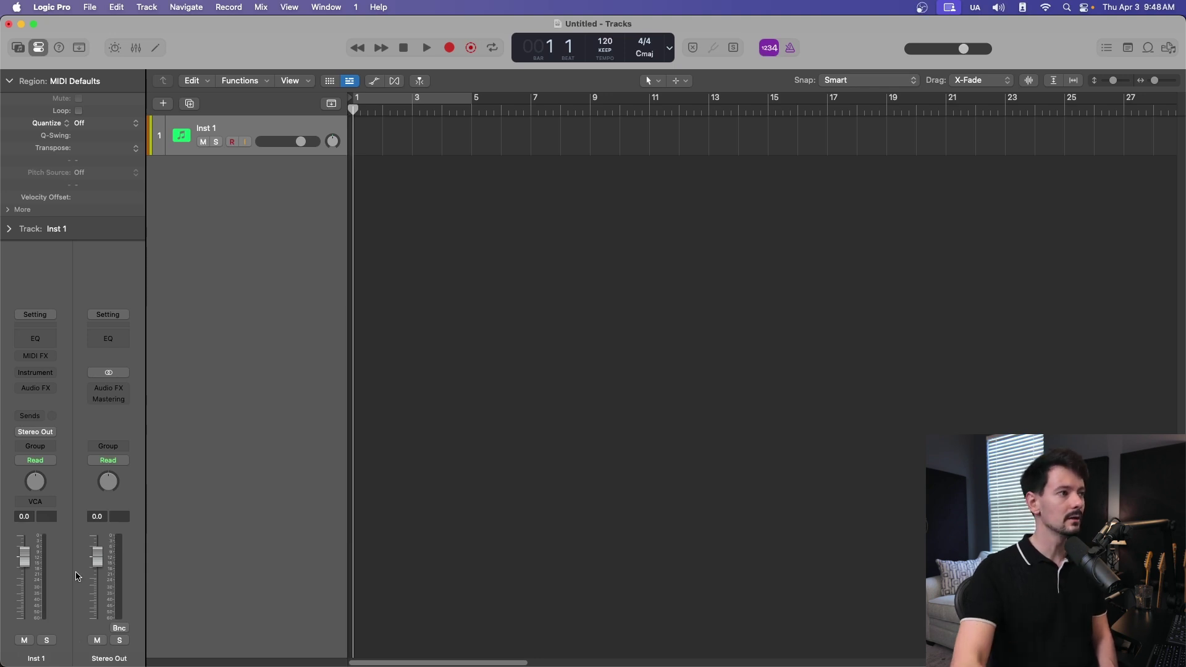
{"action": "left_click", "coordinate": [38, 47]}
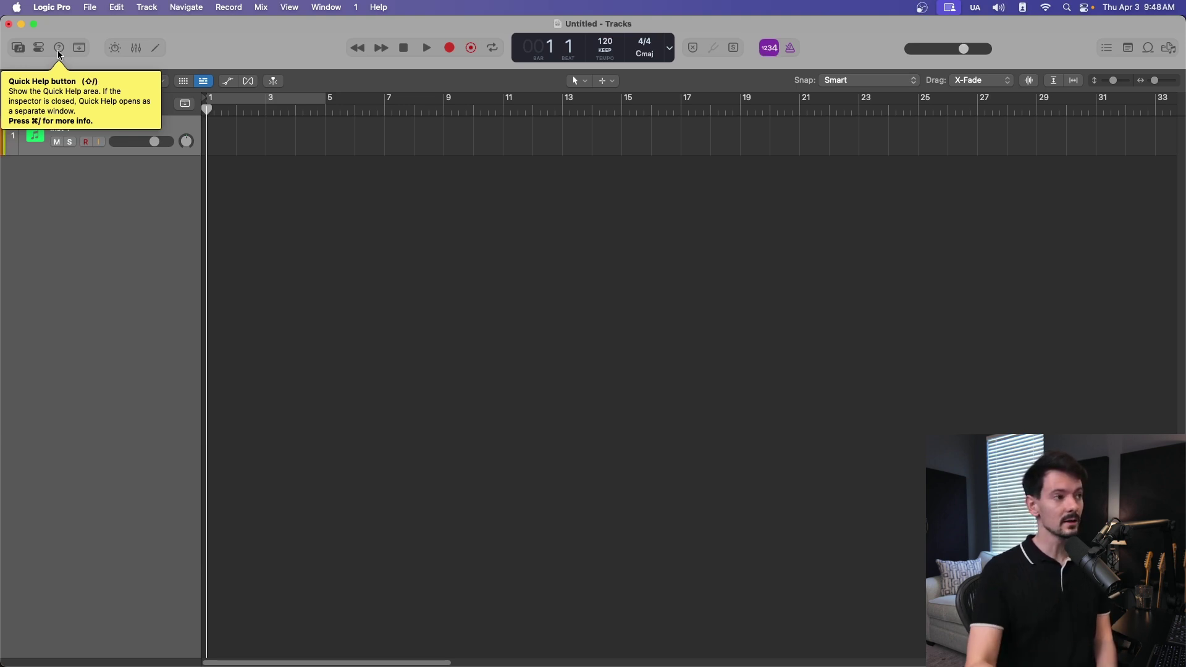
Turn on Quick Help and park its window in the lower-left corner of the screen.
{"action": "left_click", "coordinate": [58, 50]}
{"action": "left_click_drag", "start_coordinate": [190, 155], "coordinate": [978, 64]}
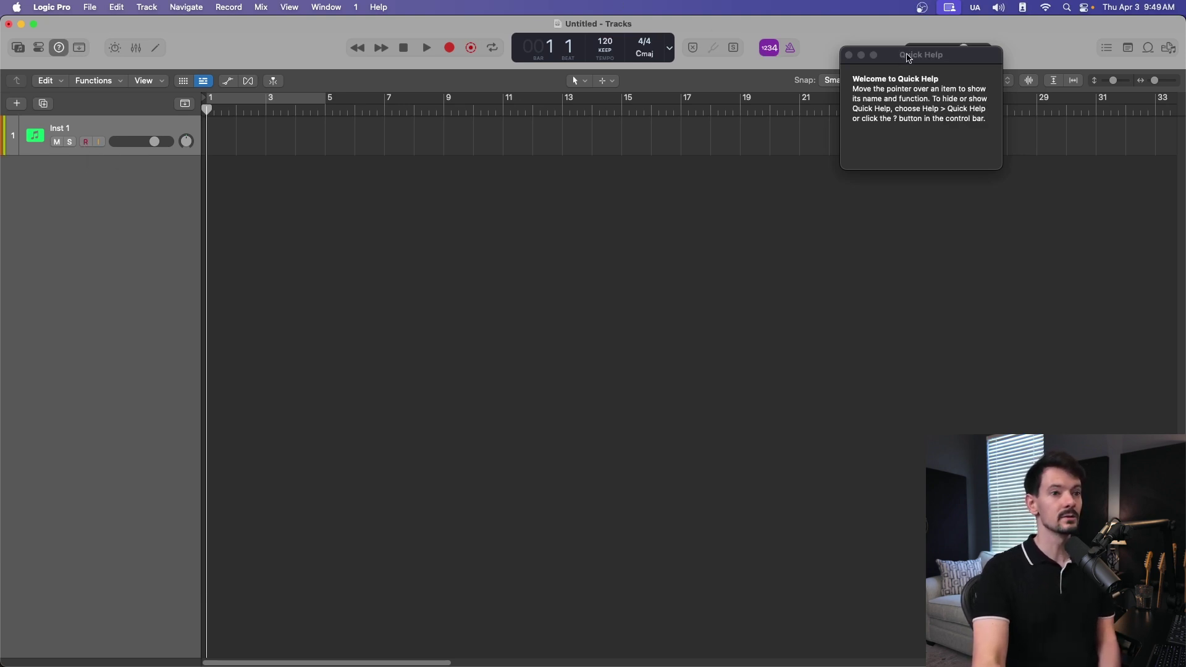
{"action": "left_click_drag", "start_coordinate": [914, 56], "coordinate": [73, 556]}
{"action": "left_click", "coordinate": [79, 48]}
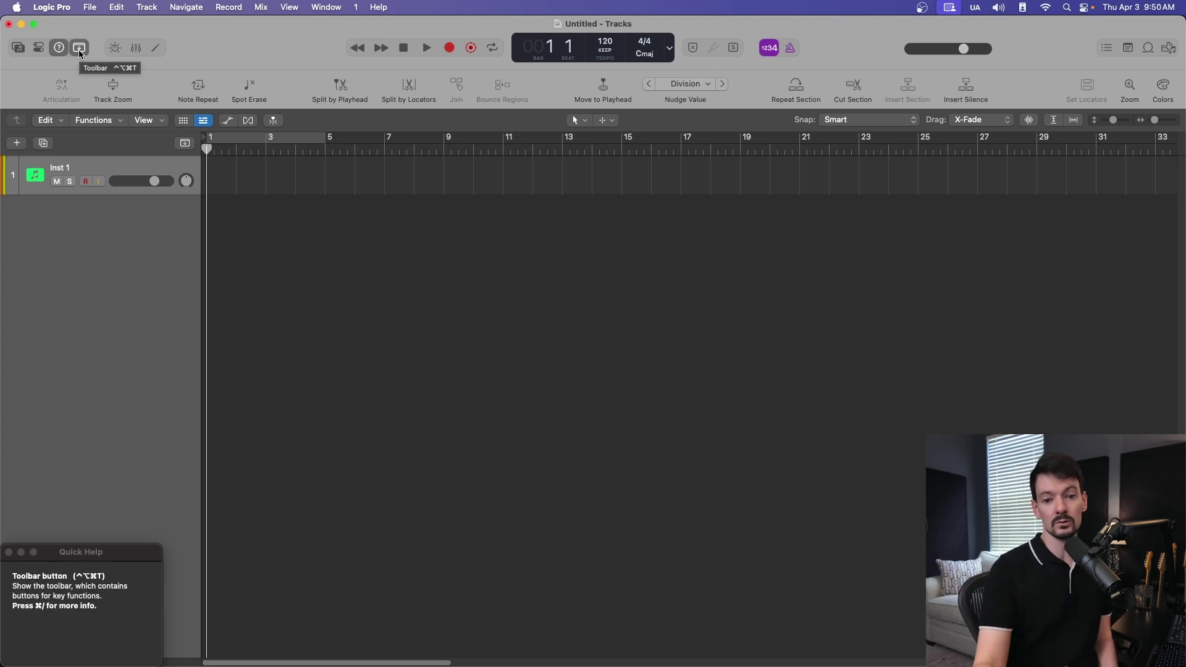
{"action": "left_click", "coordinate": [79, 49]}
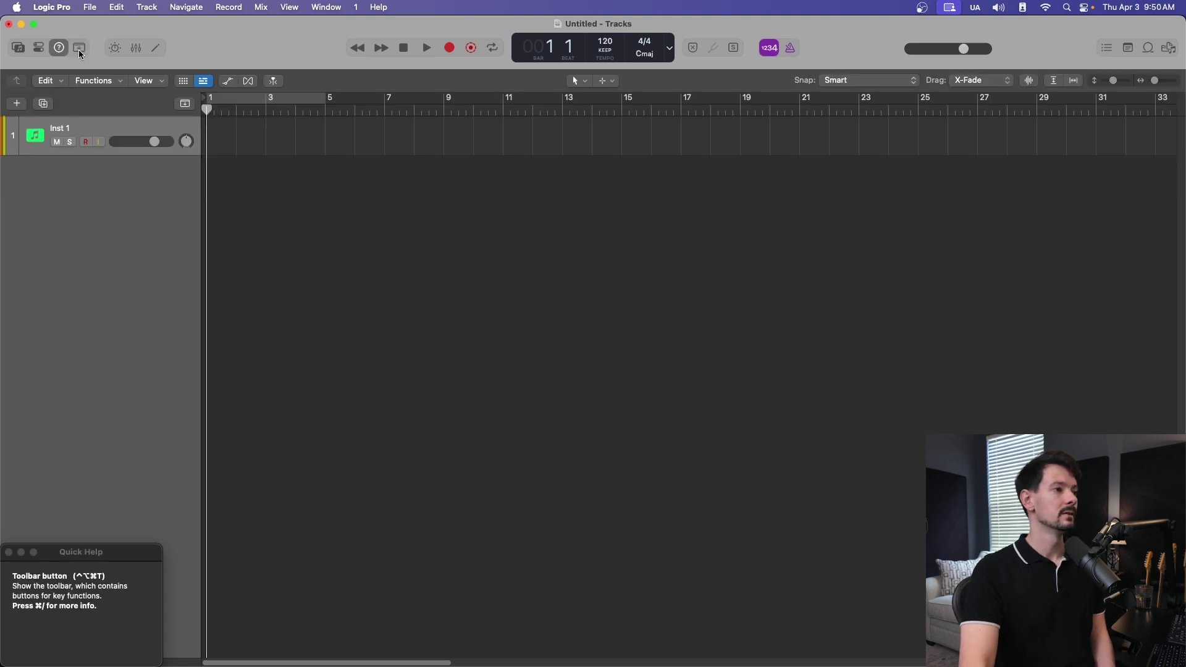
{"action": "left_click", "coordinate": [116, 49]}
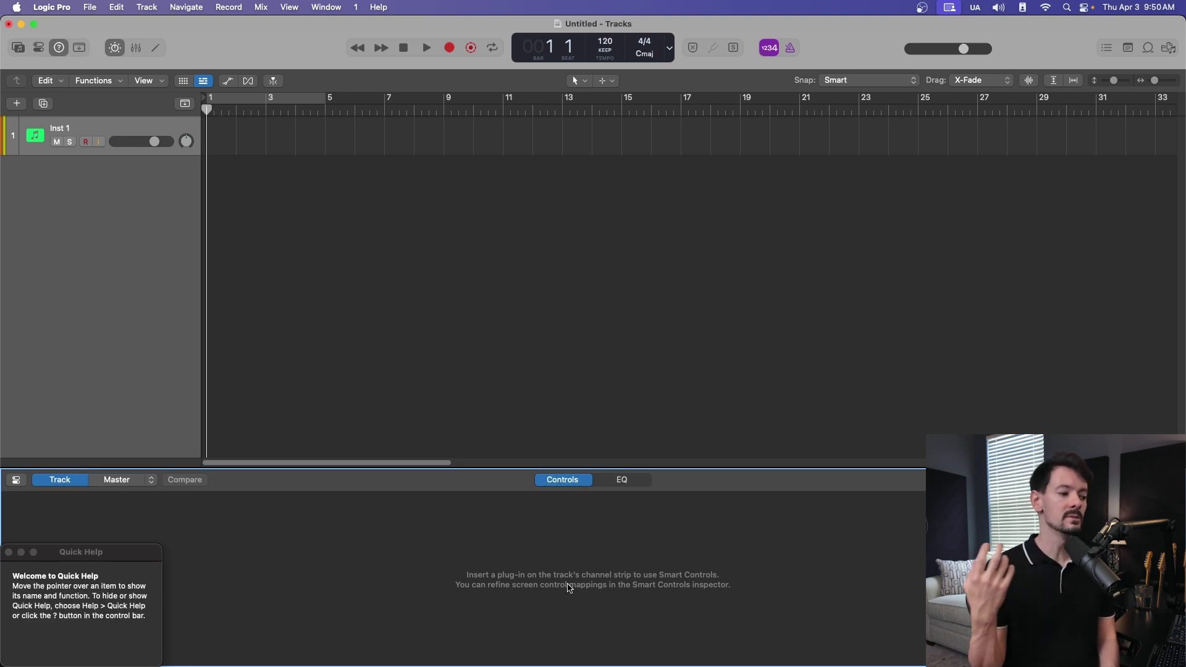
{"action": "key", "text": "Tab"}
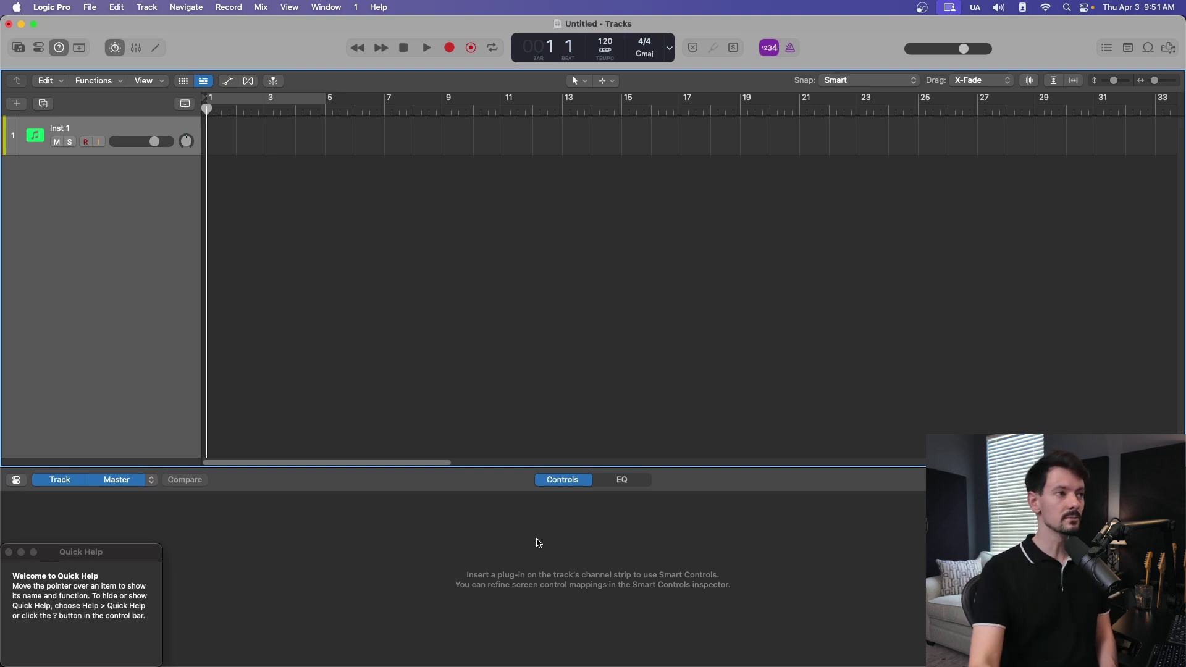
{"action": "left_click", "coordinate": [122, 48]}
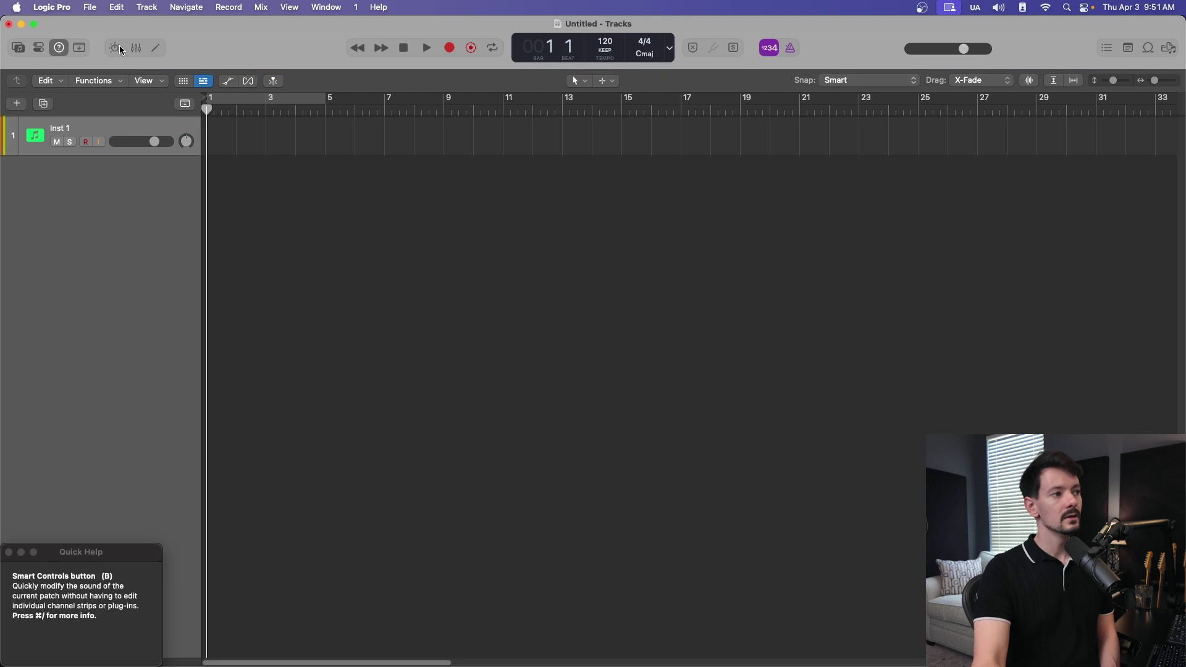
Close the Quick Help window and show the Piano Roll editor for Inst 1 below the tracks.
{"action": "left_click", "coordinate": [136, 48]}
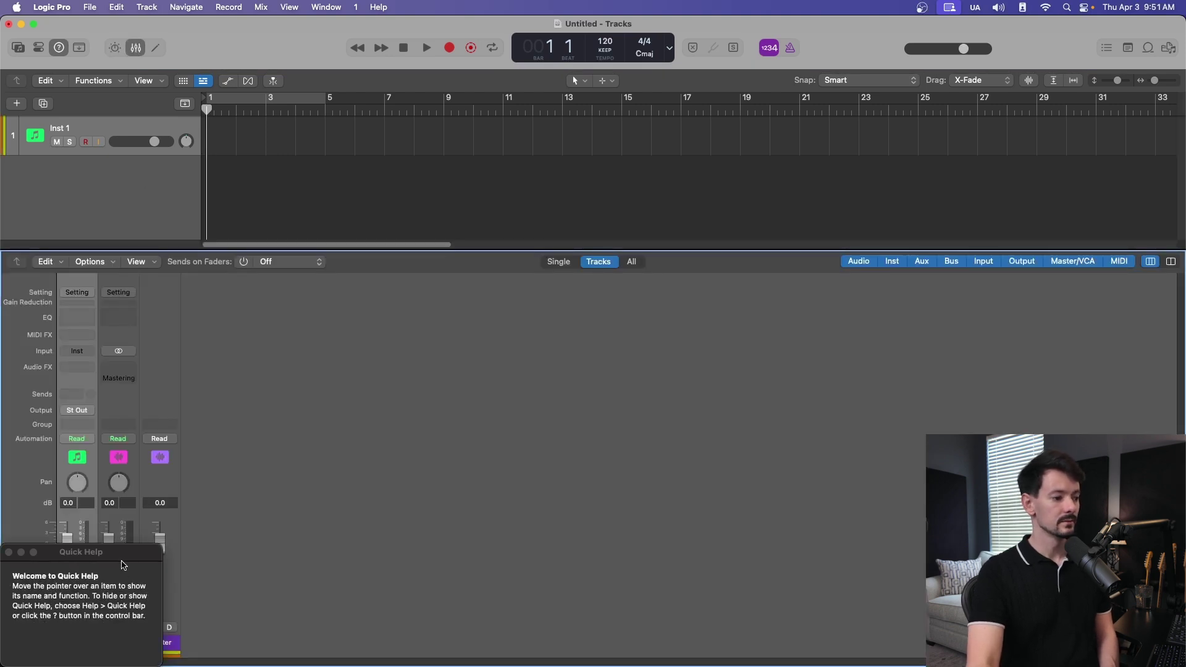
{"action": "left_click_drag", "start_coordinate": [123, 553], "coordinate": [165, 57]}
{"action": "left_click", "coordinate": [57, 46]}
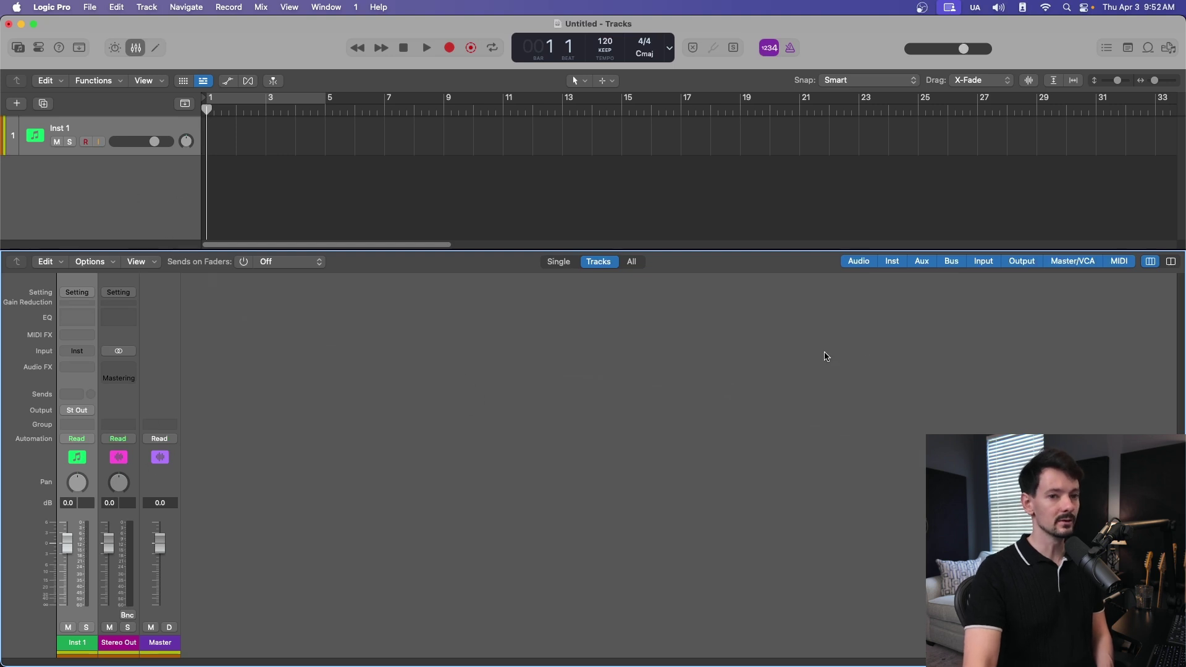
{"action": "left_click", "coordinate": [156, 44]}
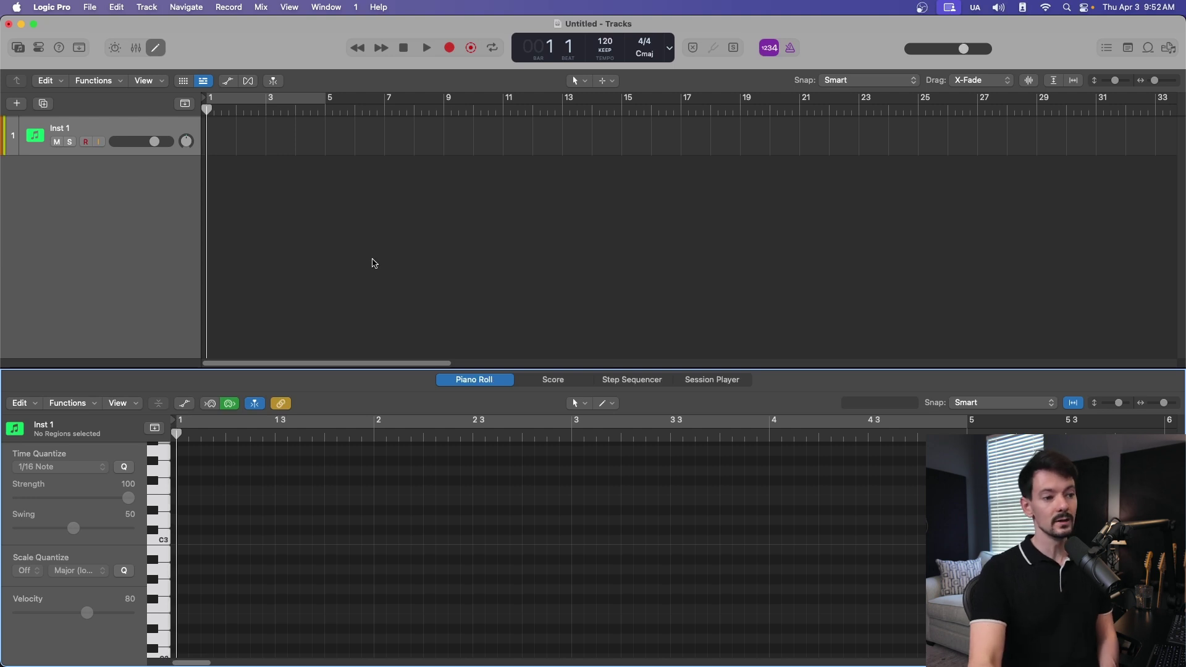
Cycle the editor through Score, Step Sequencer and Session Player, ending back on Piano Roll.
{"action": "left_click", "coordinate": [560, 385]}
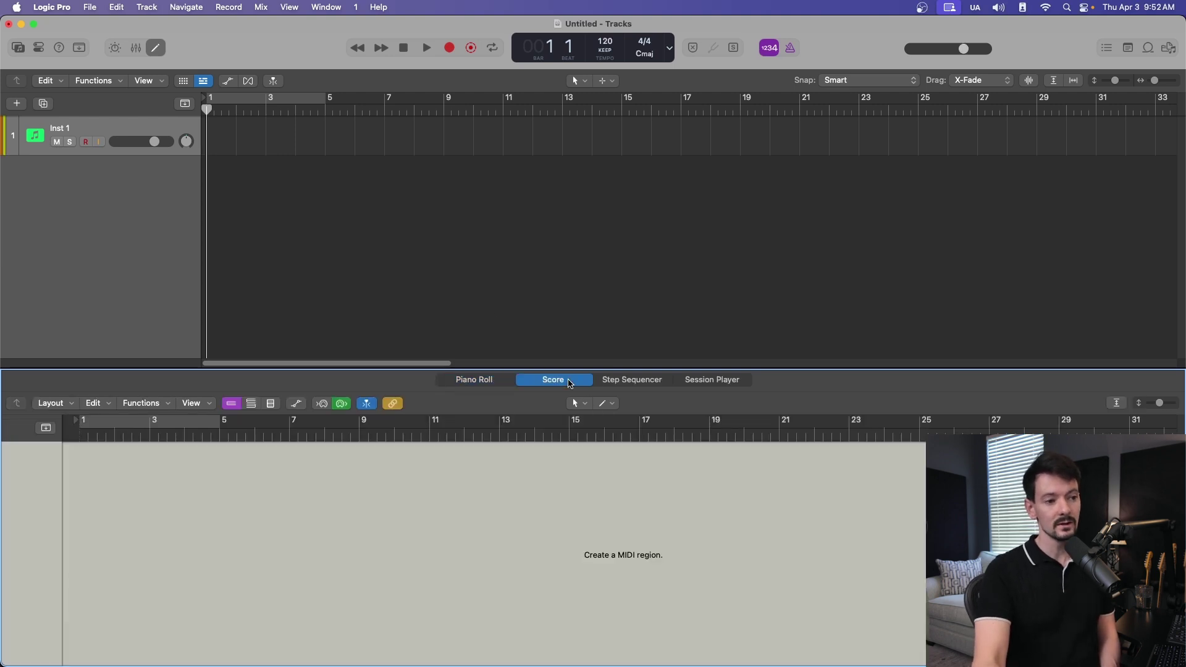
{"action": "left_click", "coordinate": [653, 384]}
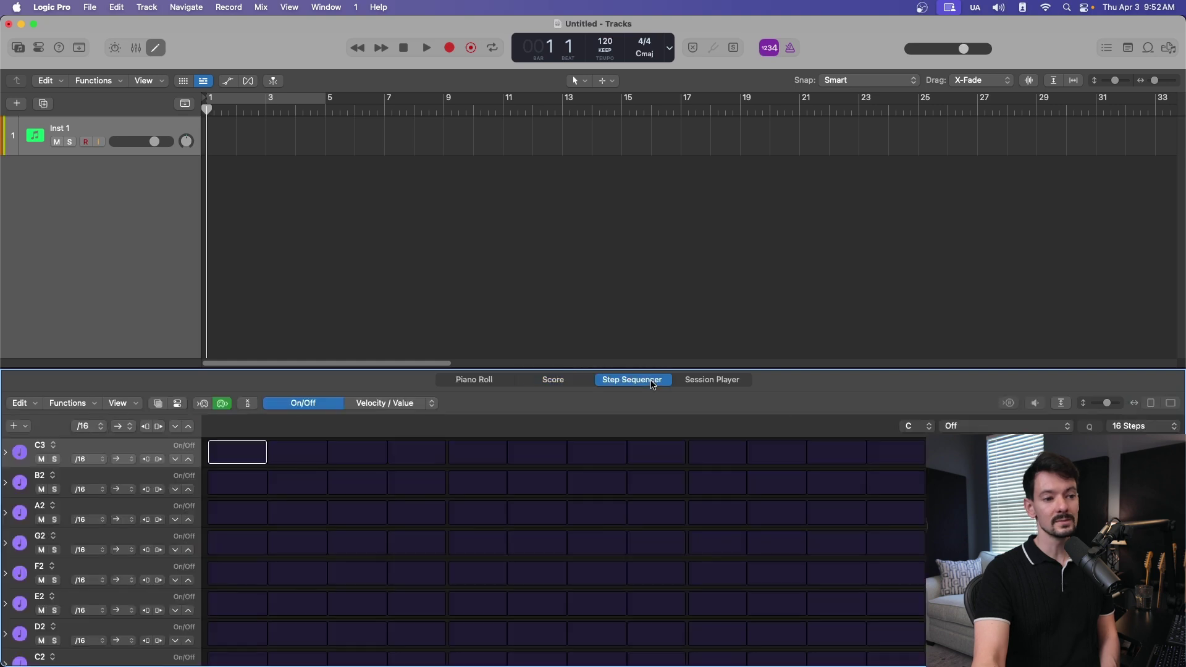
{"action": "left_click", "coordinate": [716, 381]}
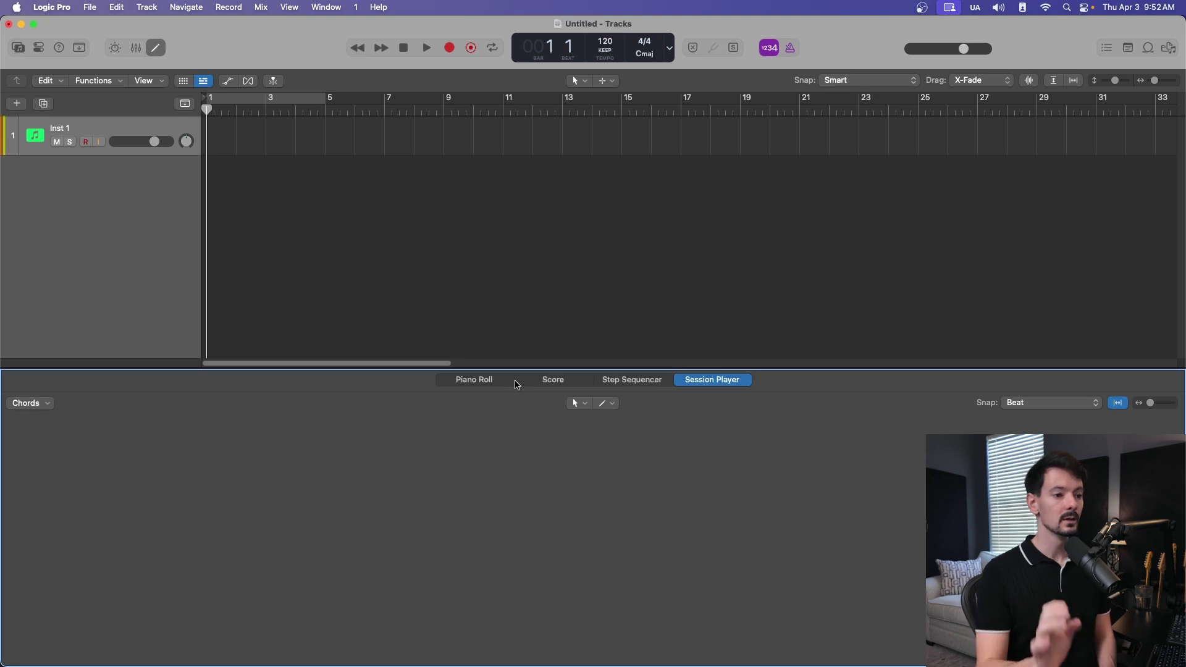
{"action": "left_click", "coordinate": [503, 383]}
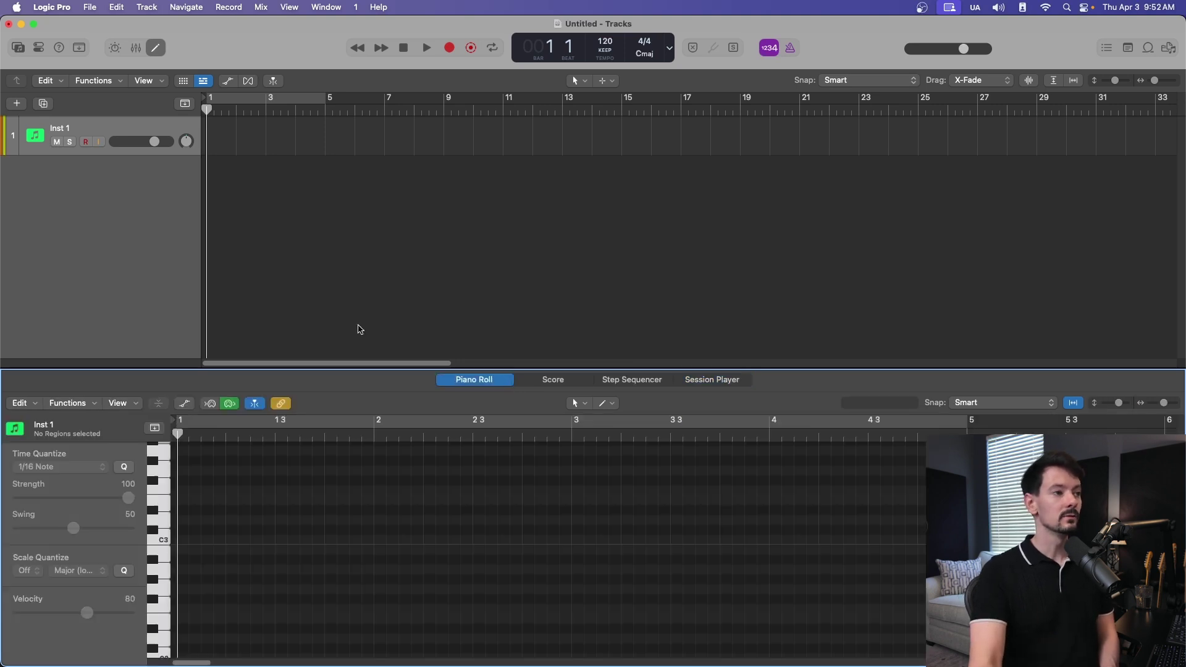
Add an Audio 1 track, close the bottom editor, and open the Event List.
{"action": "left_click", "coordinate": [16, 104]}
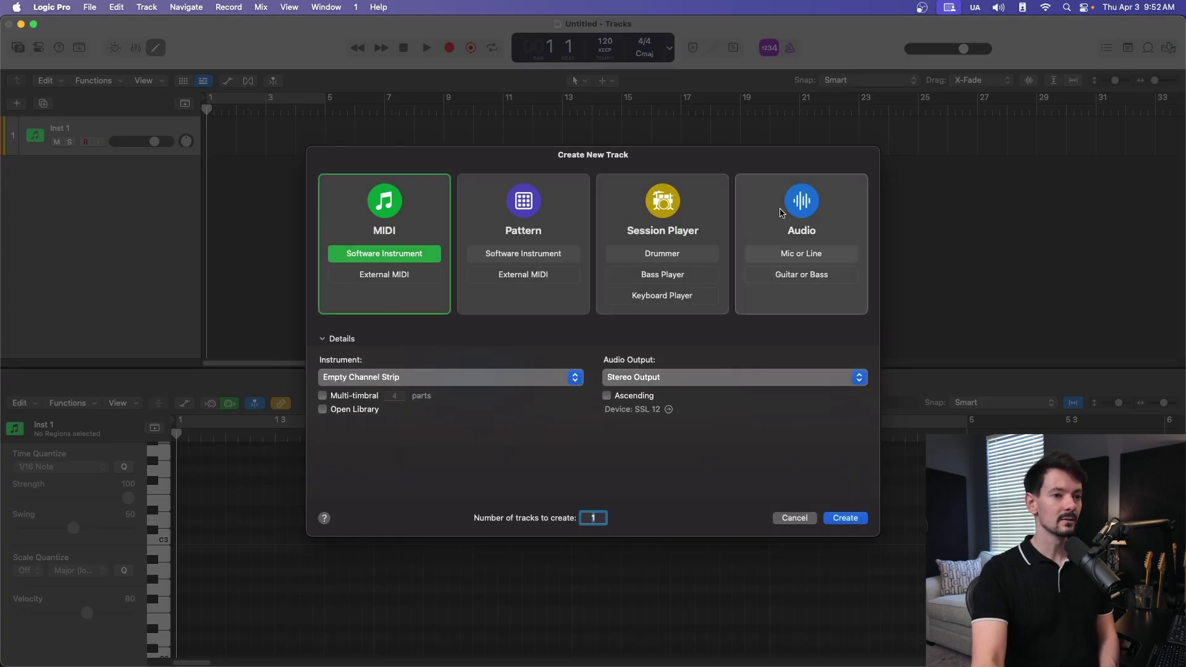
{"action": "left_click", "coordinate": [802, 210]}
{"action": "key", "text": "Return"}
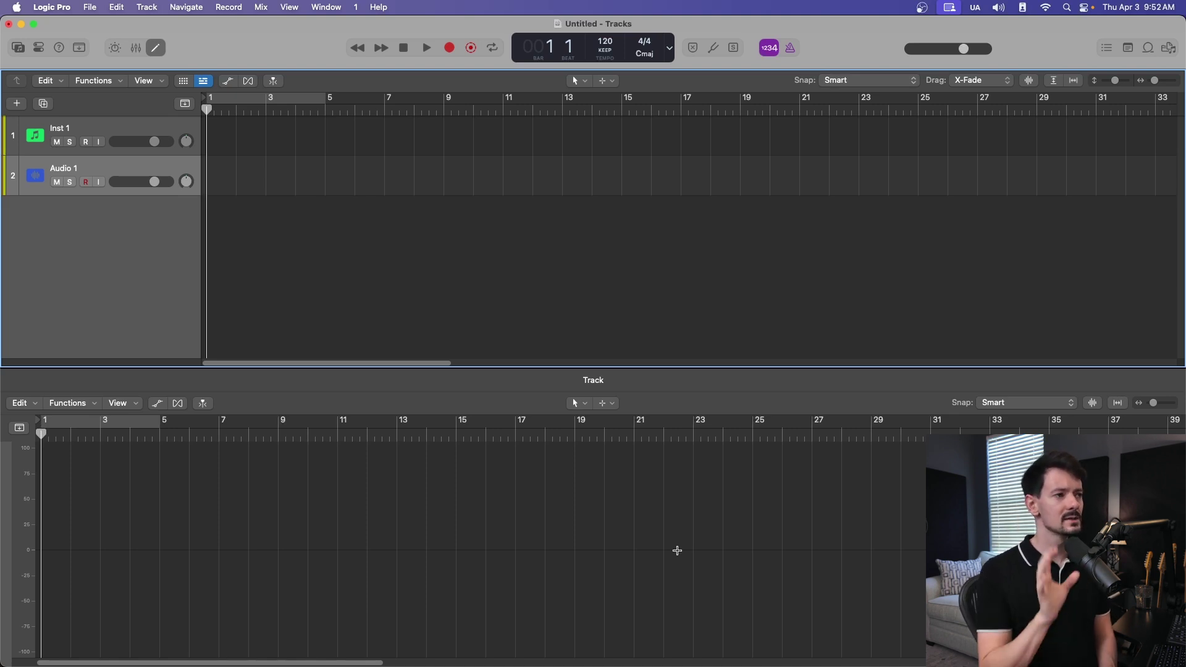
{"action": "left_click", "coordinate": [153, 49]}
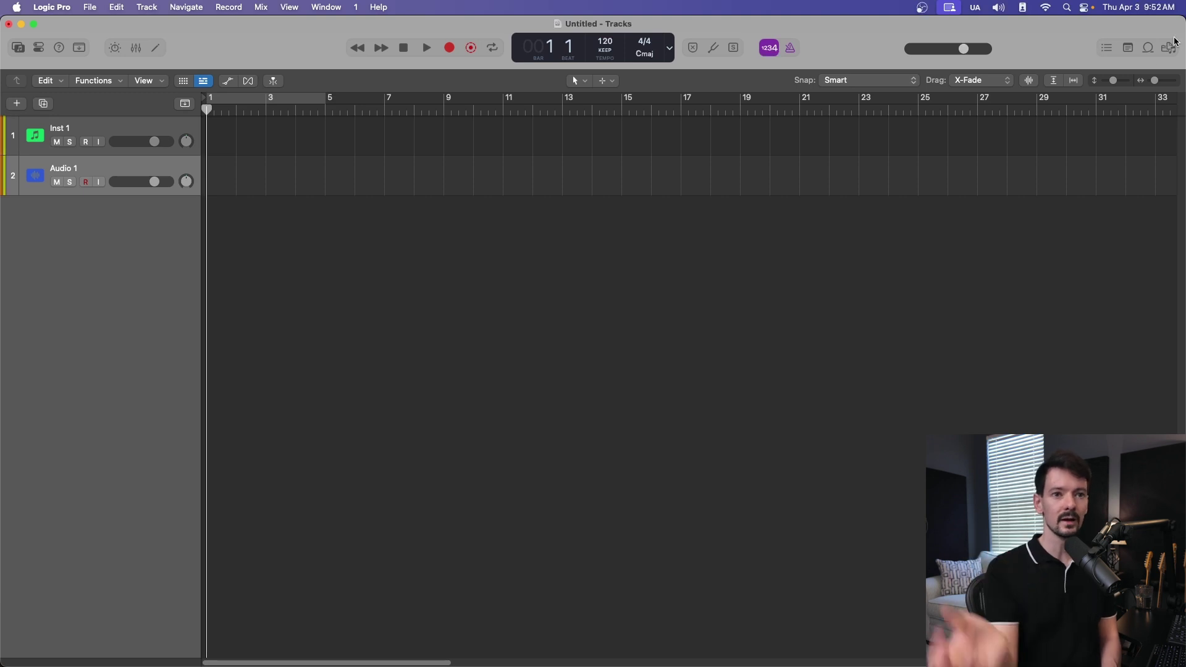
{"action": "left_click", "coordinate": [1107, 49]}
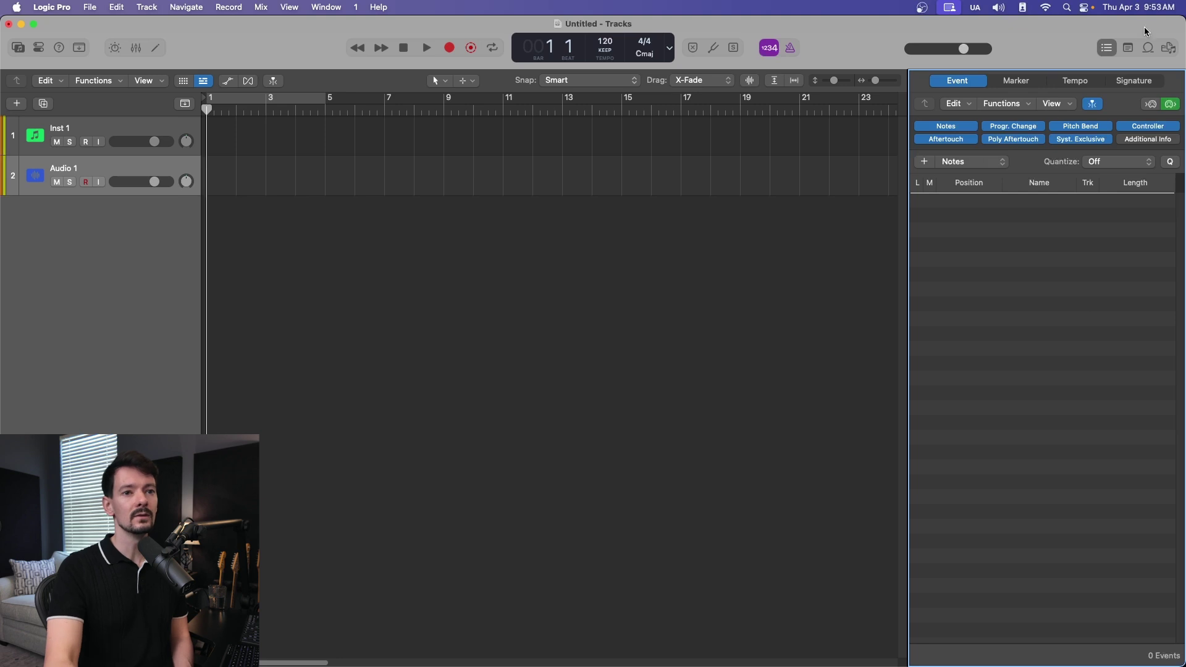
Write the project note 'Add stuff in here' in the Note Pad.
{"action": "left_click", "coordinate": [1110, 48]}
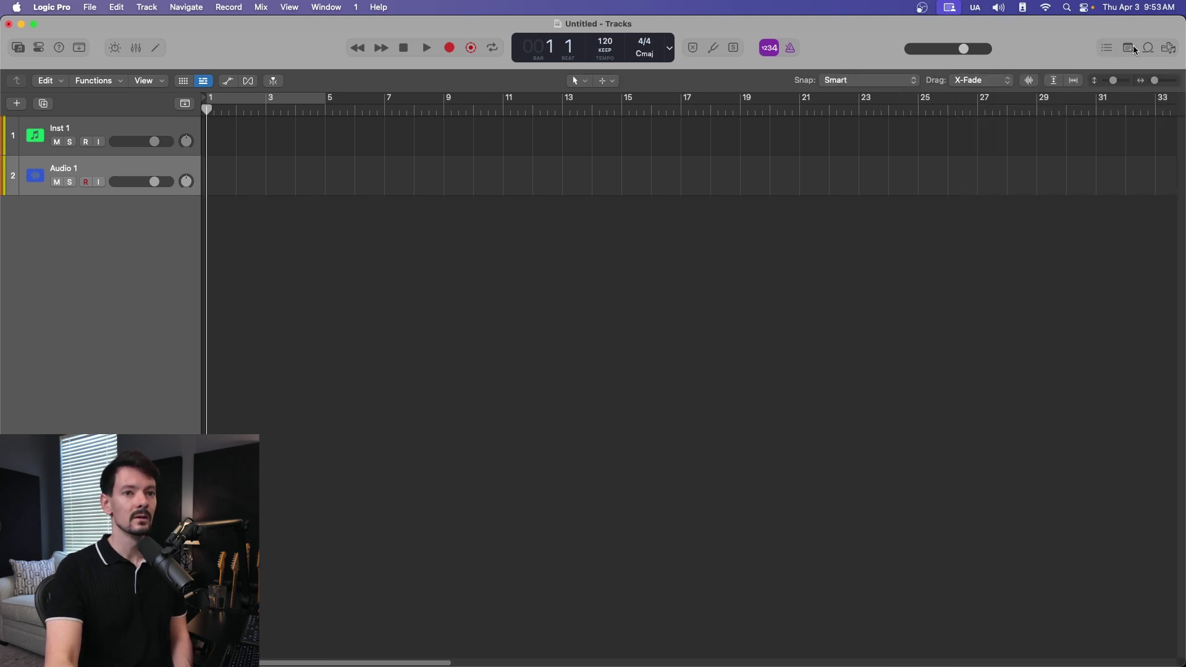
{"action": "left_click", "coordinate": [1128, 48]}
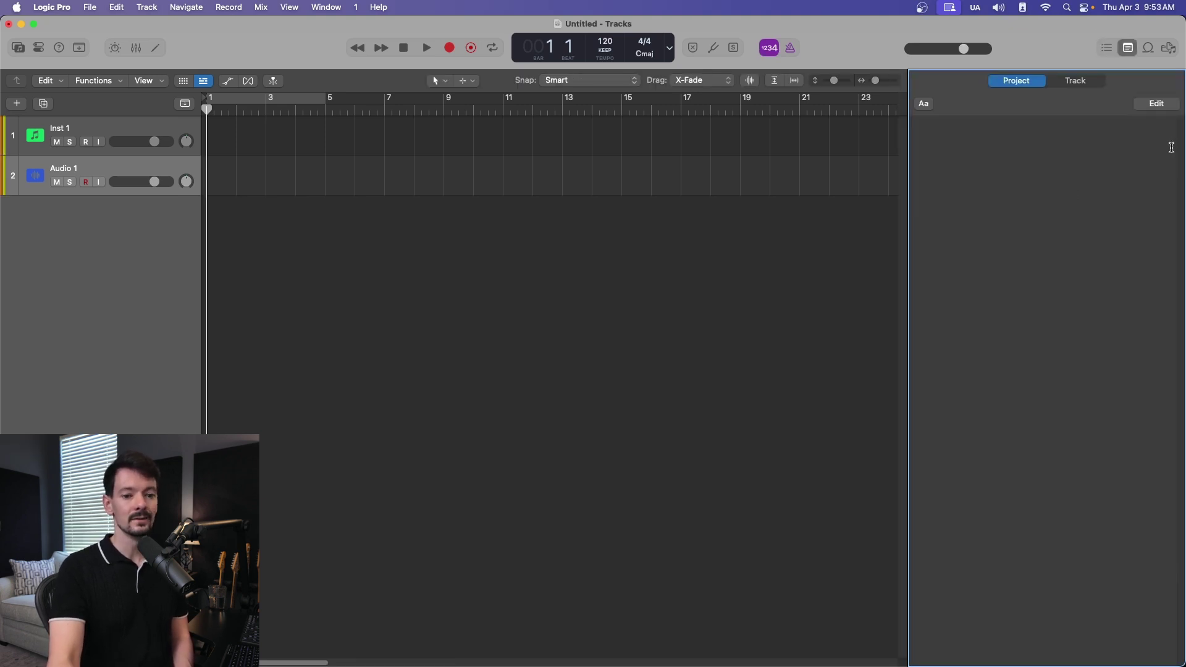
{"action": "left_click", "coordinate": [1165, 105]}
{"action": "type", "text": "Add stuf"}
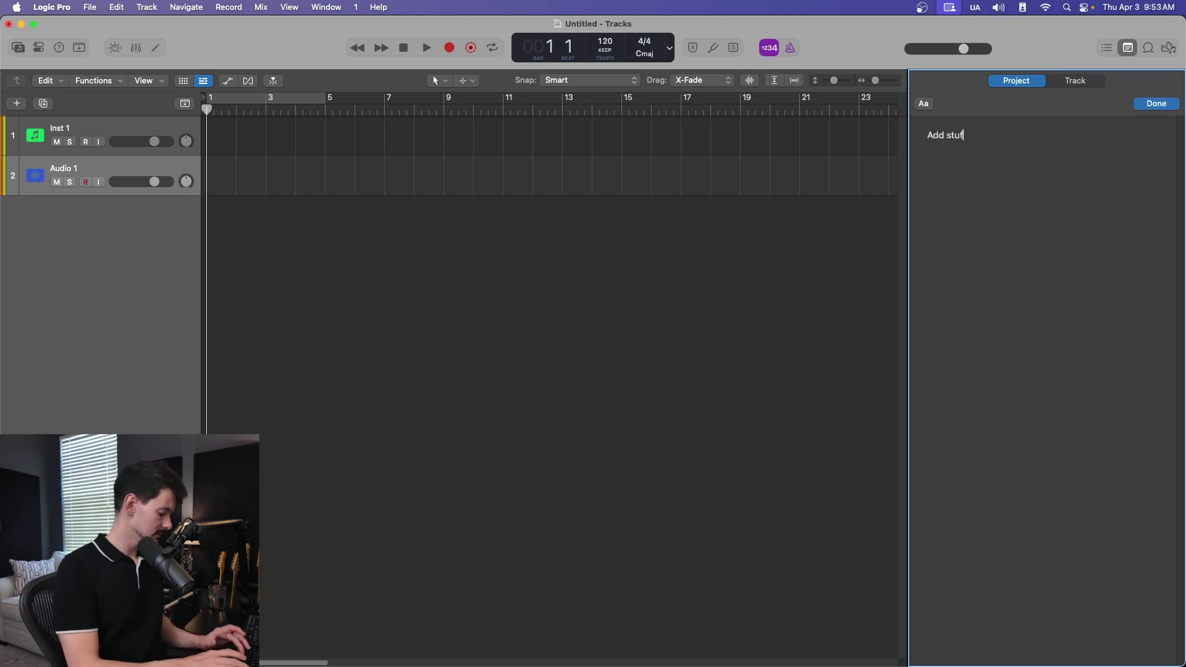
{"action": "type", "text": "f in here"}
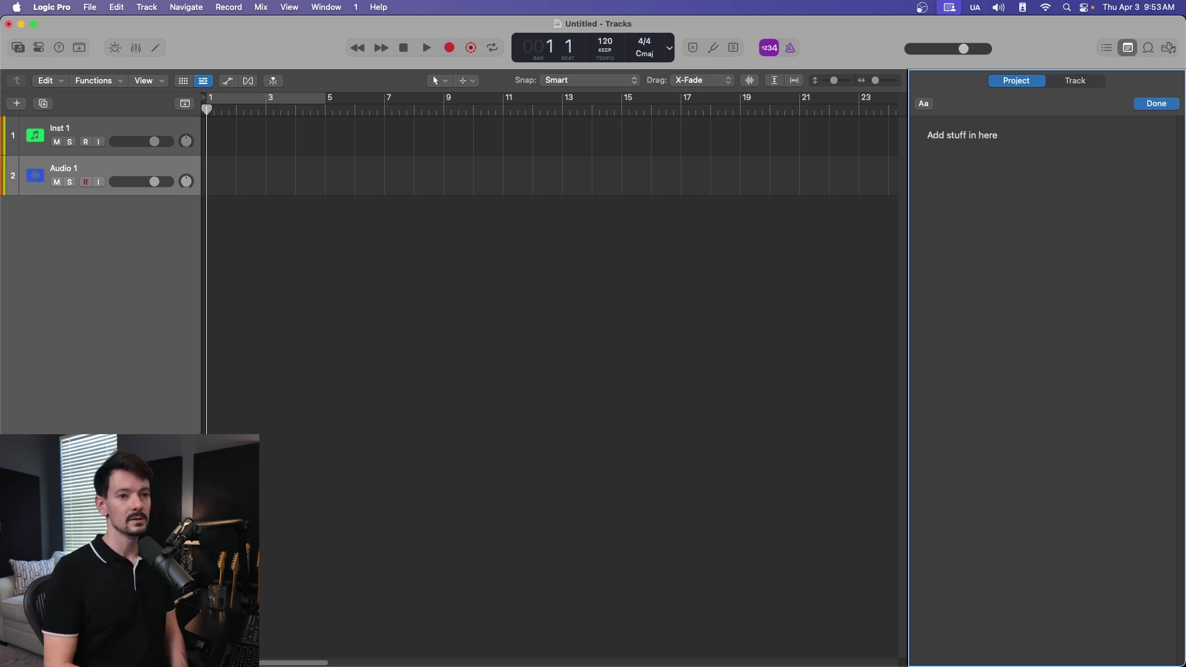
{"action": "left_click", "coordinate": [1164, 105]}
Give the Audio 1 track the note 'Audio Track'.
{"action": "left_click", "coordinate": [1081, 82]}
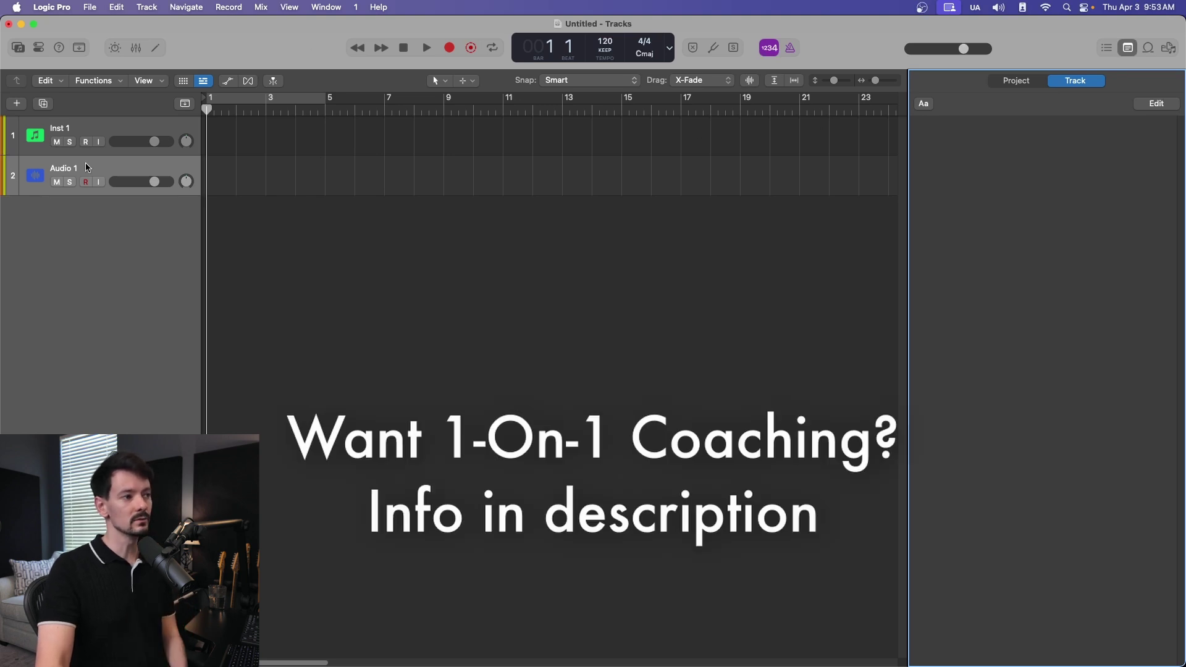
{"action": "left_click", "coordinate": [1156, 103]}
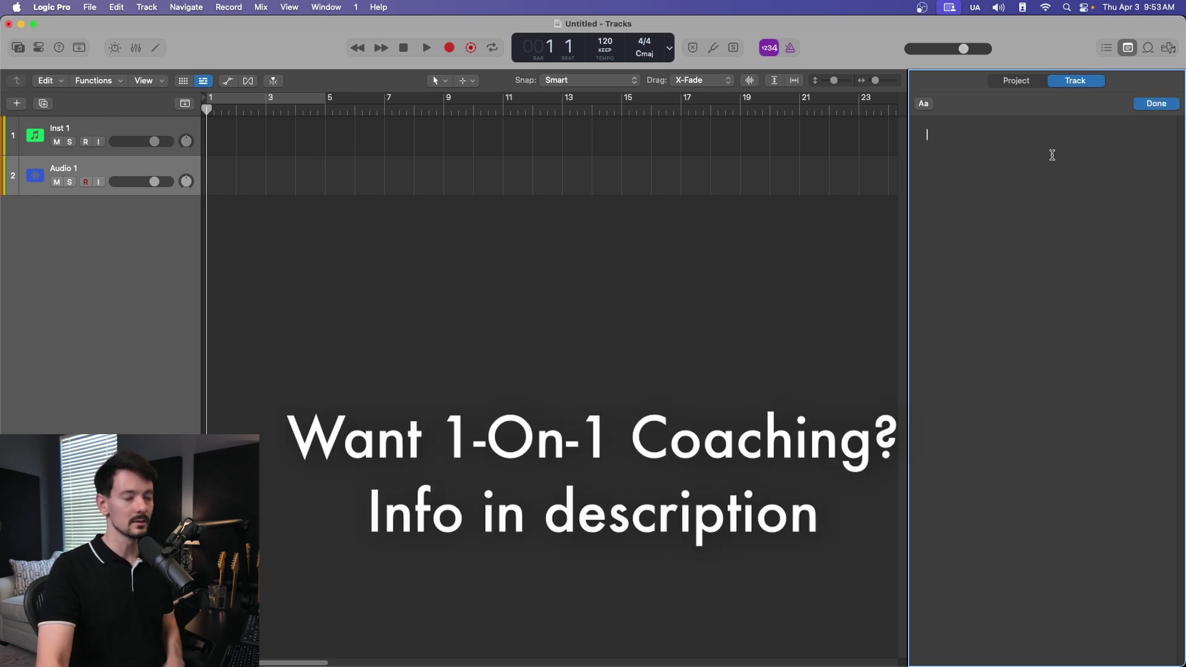
{"action": "type", "text": "Audio Track"}
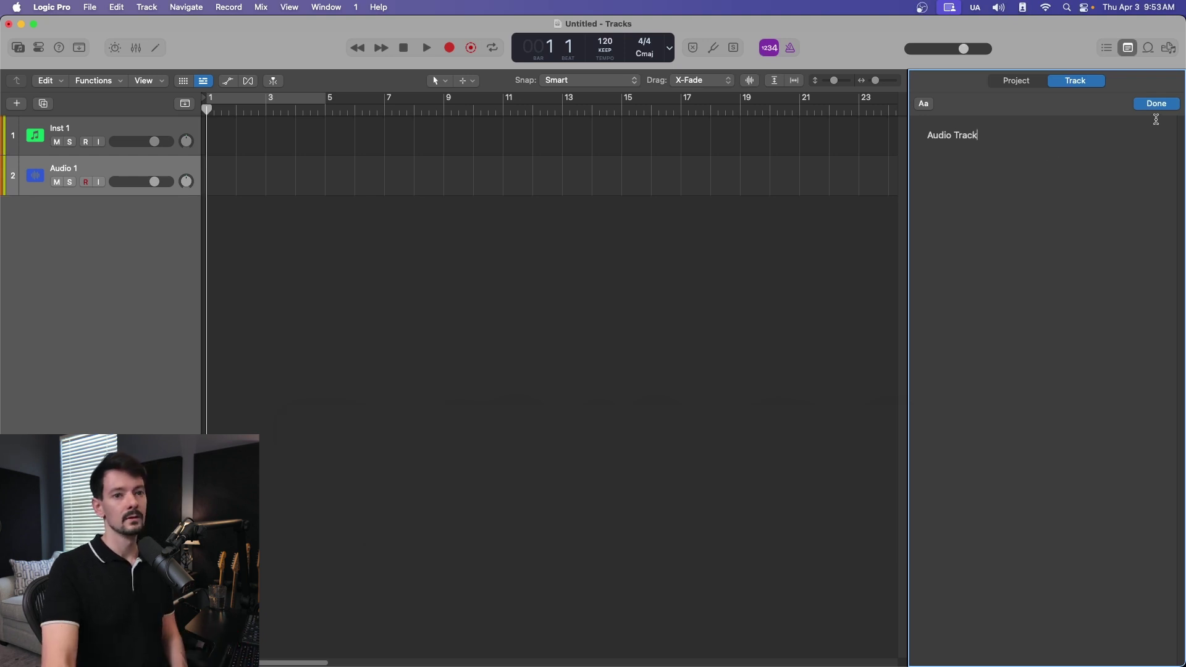
{"action": "left_click", "coordinate": [1168, 105]}
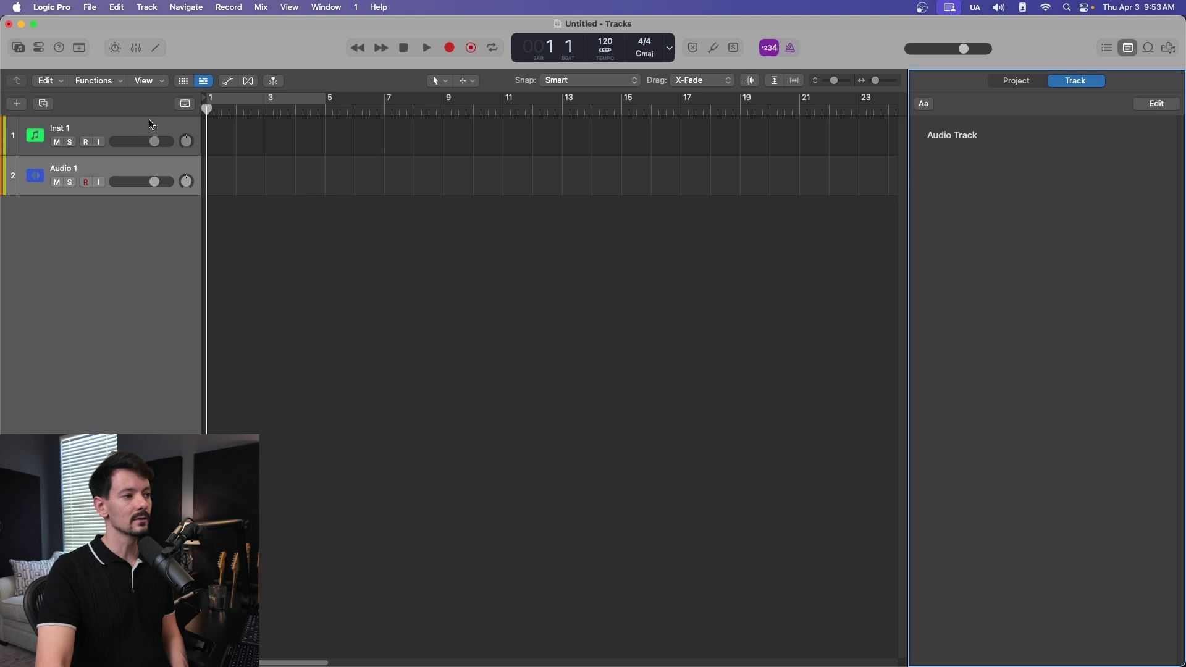
Give Inst 1 the track note 'Different note', then review the Audio 1 and project notes.
{"action": "left_click", "coordinate": [128, 126]}
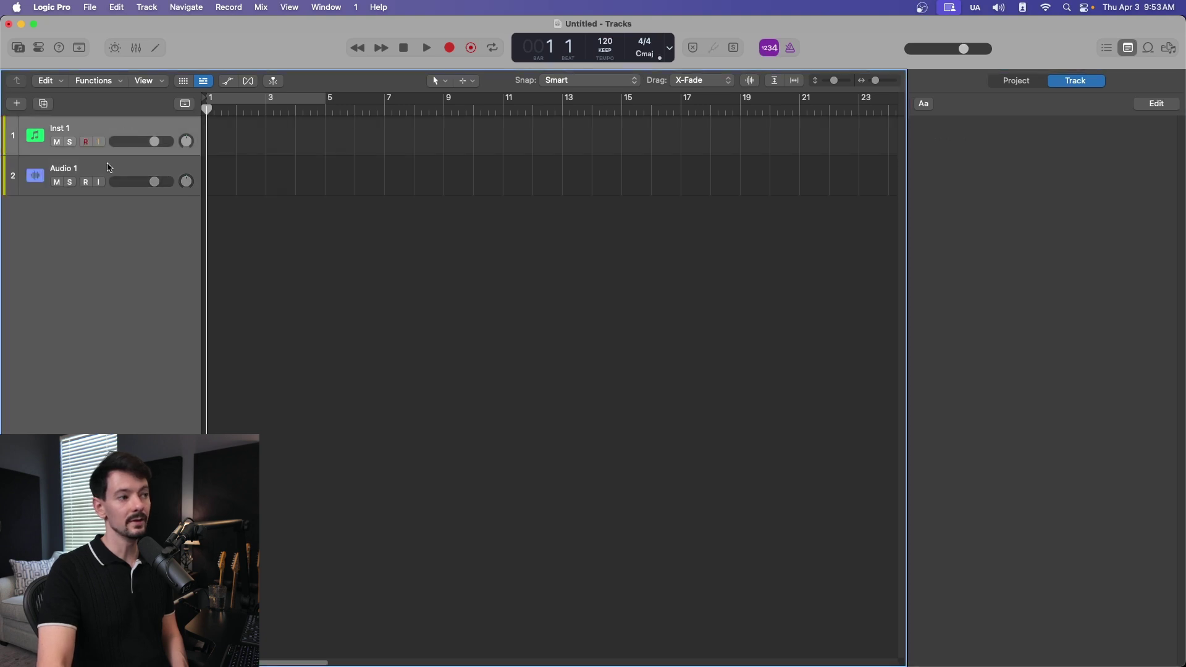
{"action": "left_click", "coordinate": [108, 166]}
{"action": "left_click", "coordinate": [105, 131]}
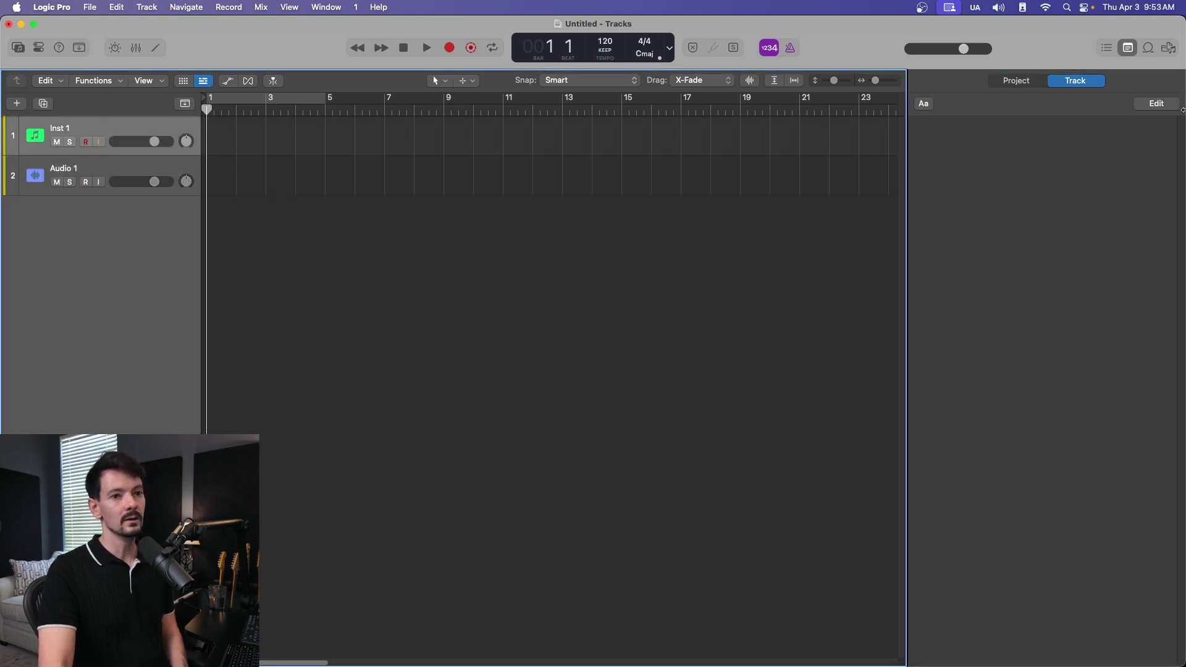
{"action": "left_click", "coordinate": [1157, 104]}
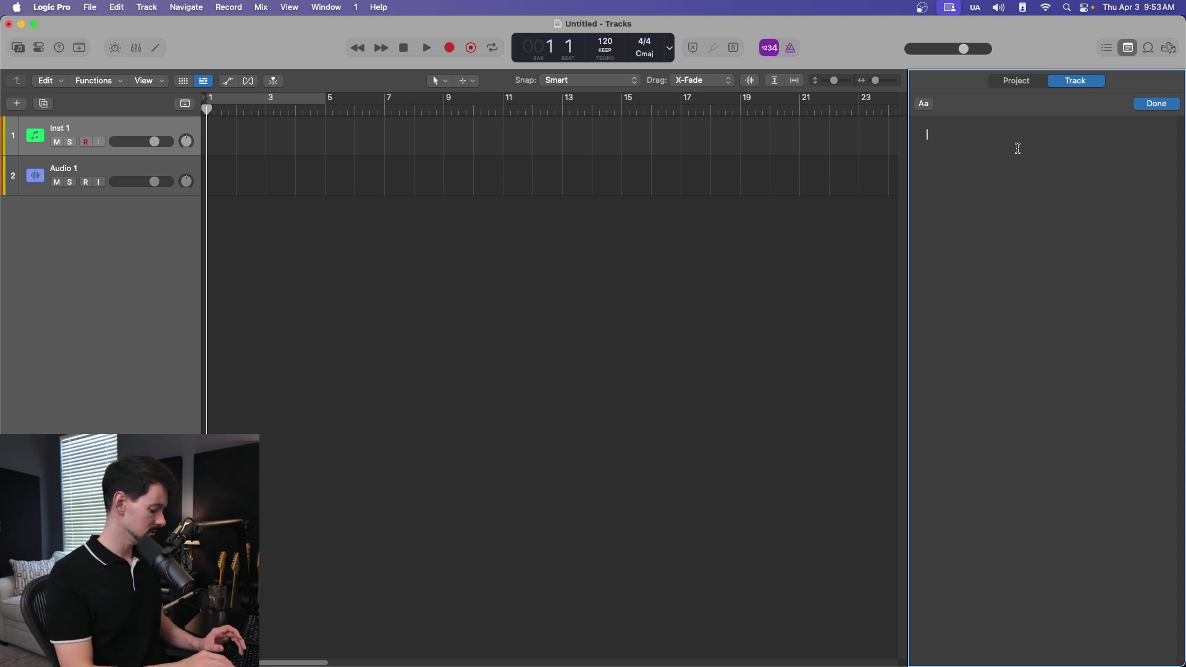
{"action": "type", "text": "Different "}
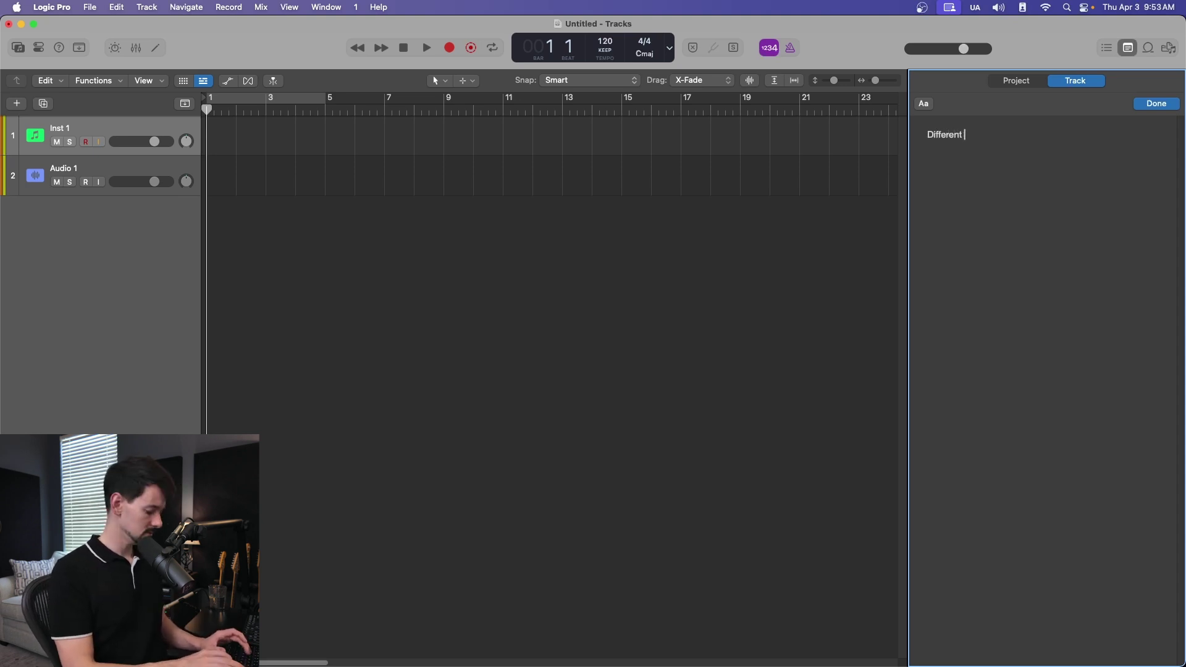
{"action": "type", "text": "note"}
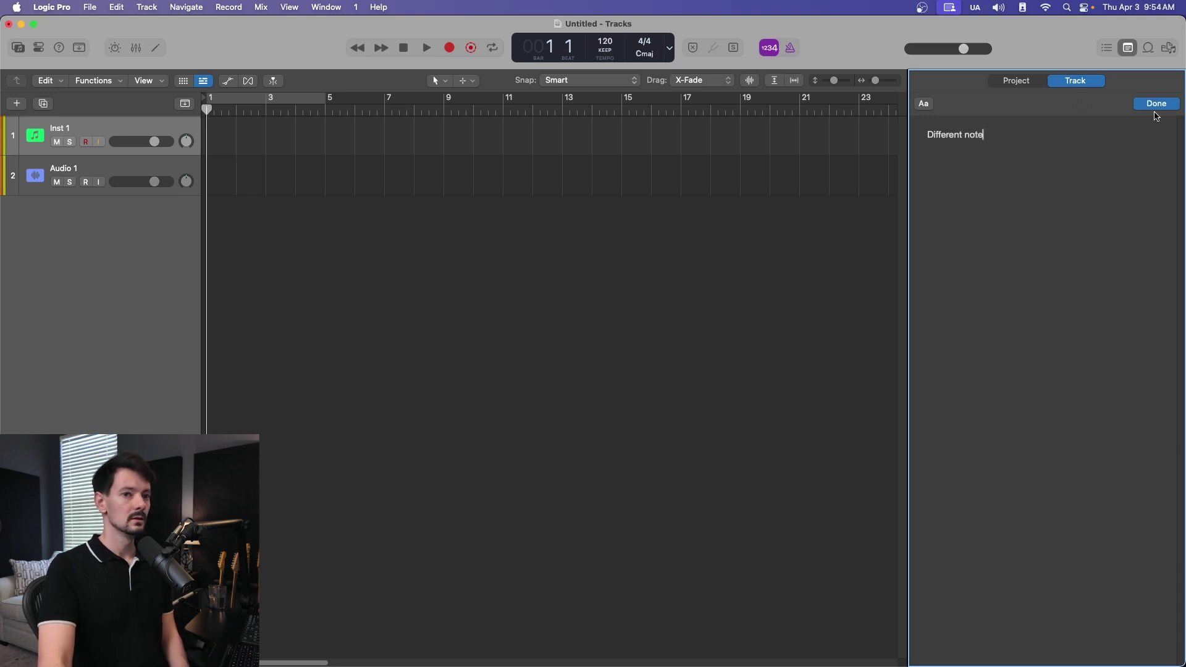
{"action": "left_click", "coordinate": [1157, 109]}
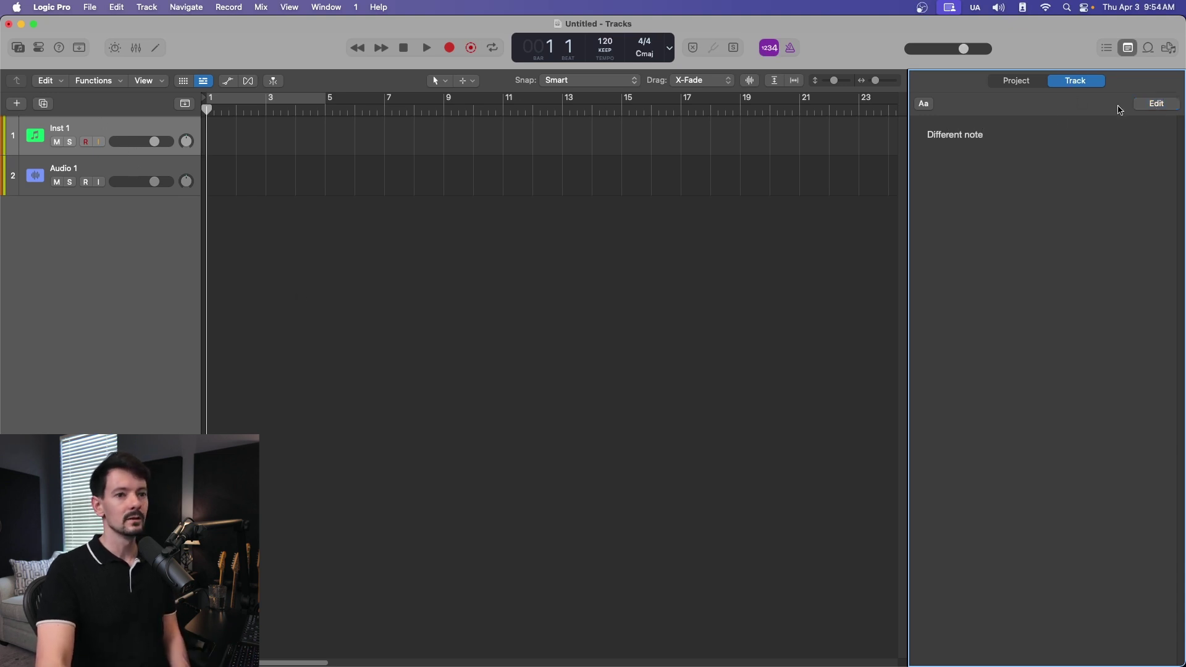
{"action": "left_click", "coordinate": [136, 172]}
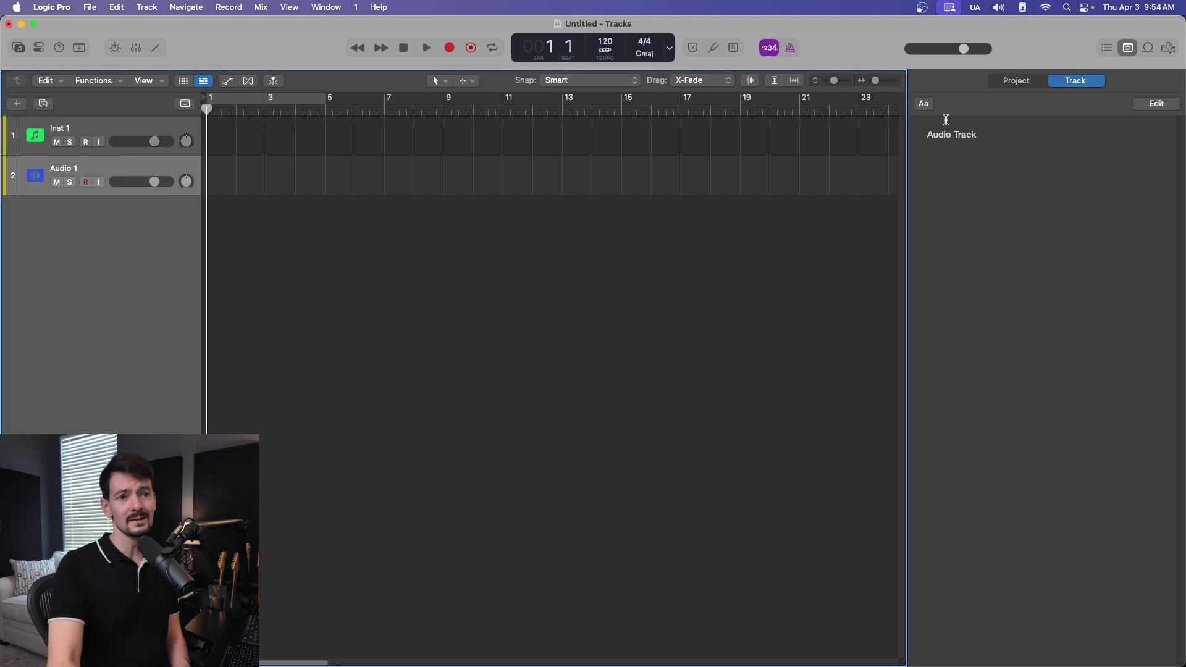
{"action": "left_click", "coordinate": [1015, 86]}
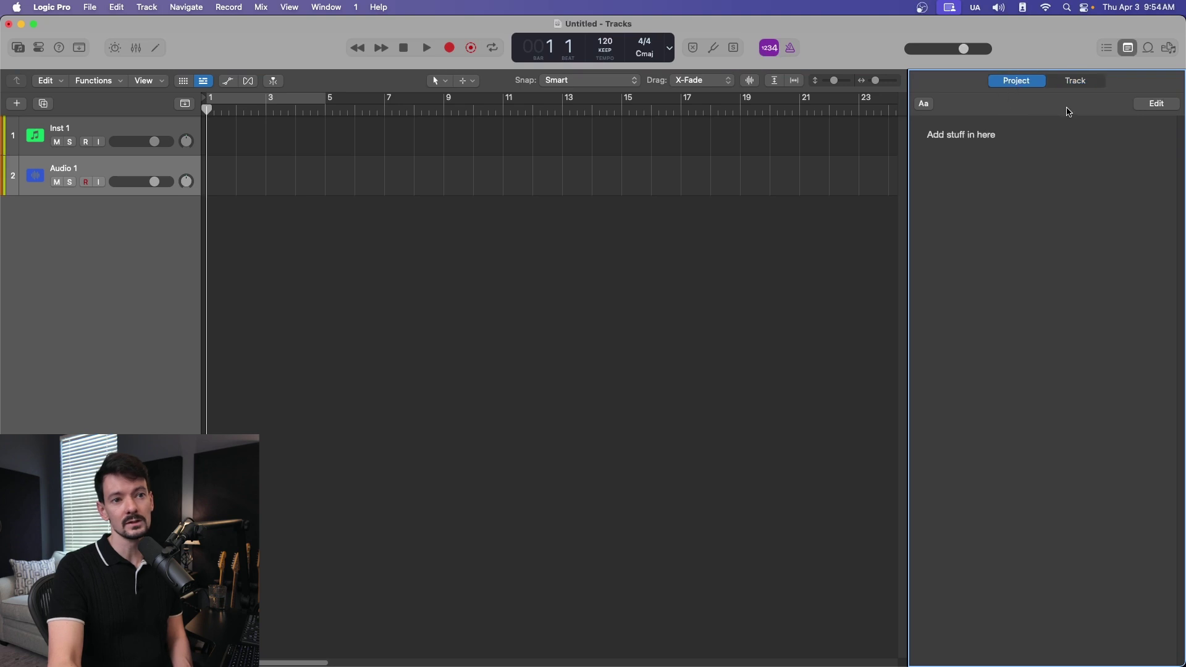
{"action": "left_click", "coordinate": [1096, 84]}
Filter Apple Loops by Descriptors, Instrument, Genre and favourites, then switch to the project File Browser.
{"action": "left_click", "coordinate": [1129, 50]}
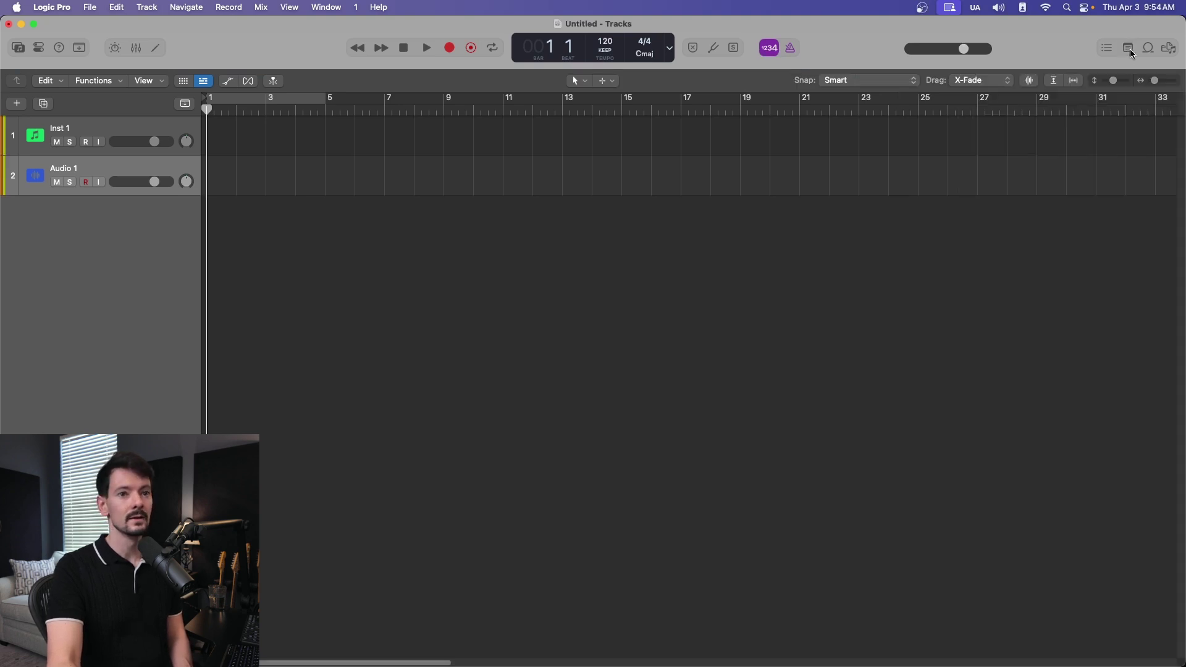
{"action": "left_click", "coordinate": [1149, 47]}
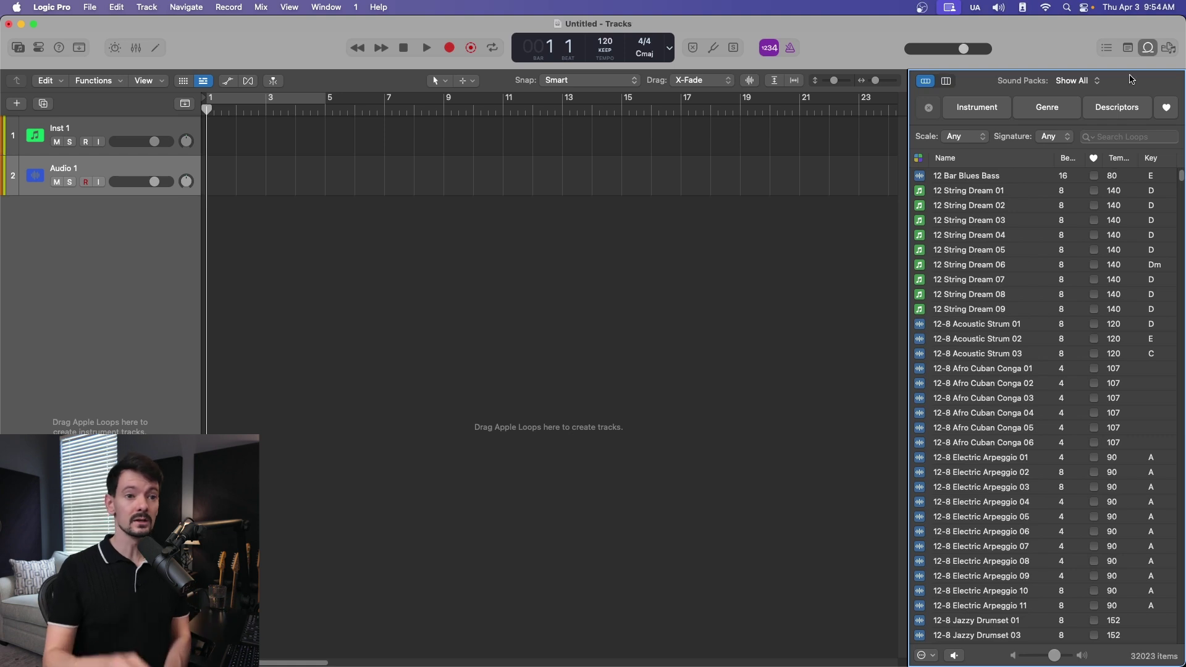
{"action": "left_click", "coordinate": [1118, 108]}
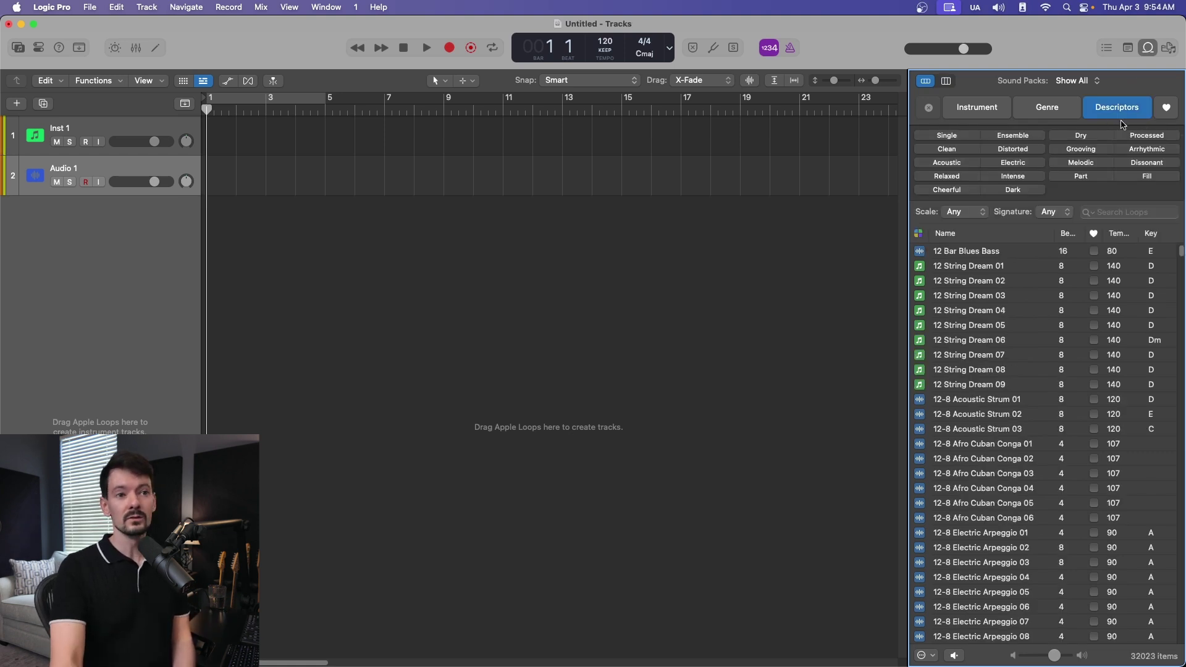
{"action": "left_click", "coordinate": [988, 114]}
{"action": "left_click", "coordinate": [1066, 110]}
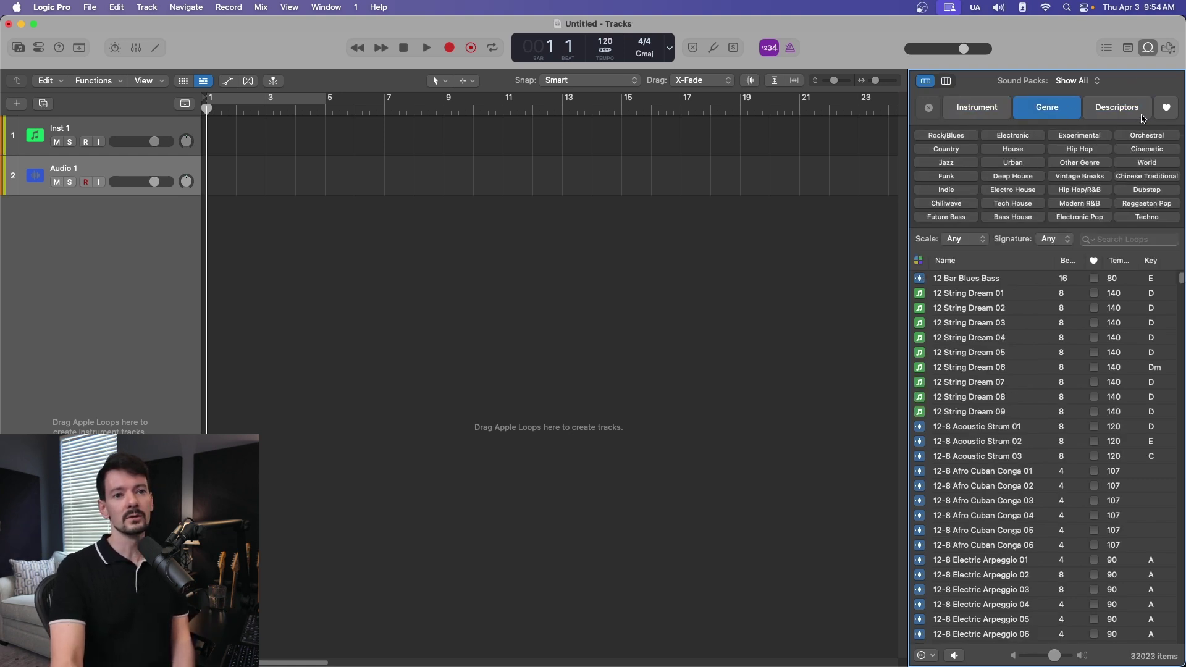
{"action": "left_click", "coordinate": [1165, 109]}
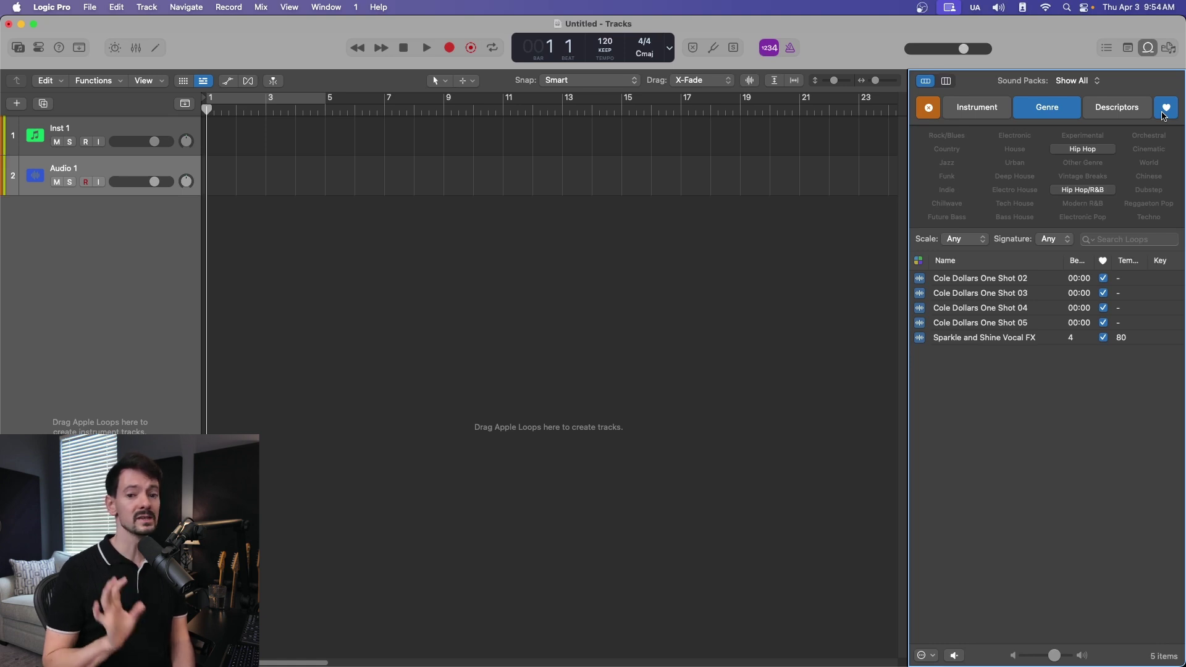
{"action": "left_click", "coordinate": [1166, 109]}
{"action": "left_click", "coordinate": [1171, 49]}
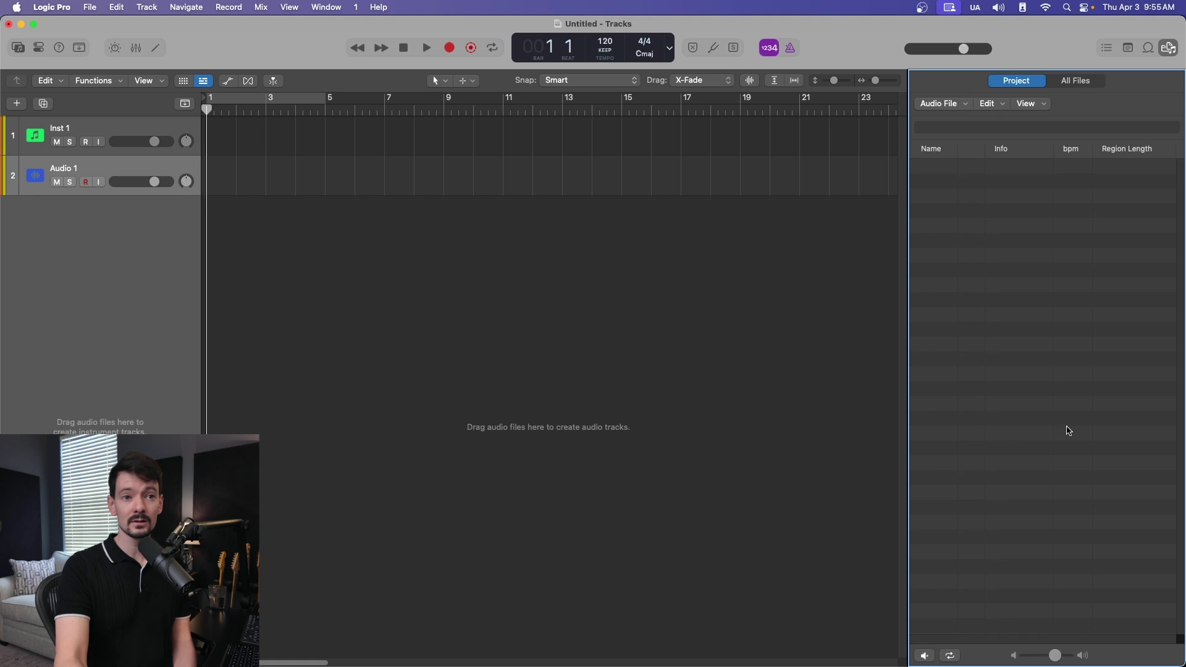
Browse All Files to Music SSD > Sound Effects > AVA - QUANTUM - Full edition > Designed sound > HITS.
{"action": "left_click", "coordinate": [1078, 81]}
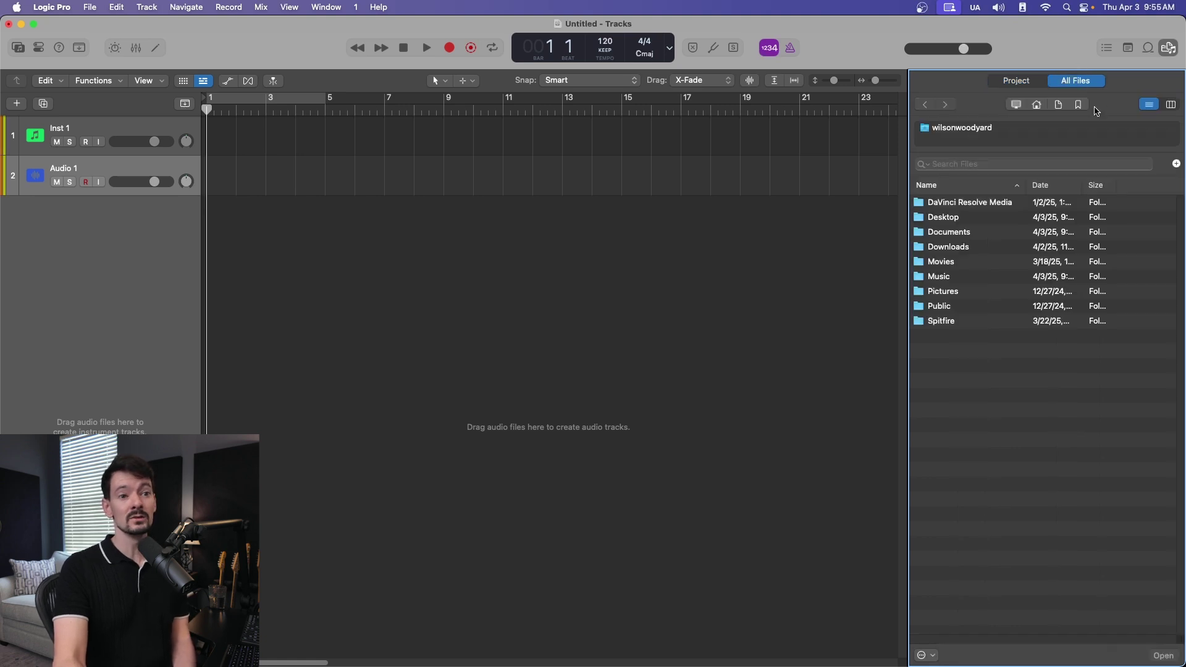
{"action": "left_click", "coordinate": [1017, 106]}
{"action": "double_click", "coordinate": [976, 220]}
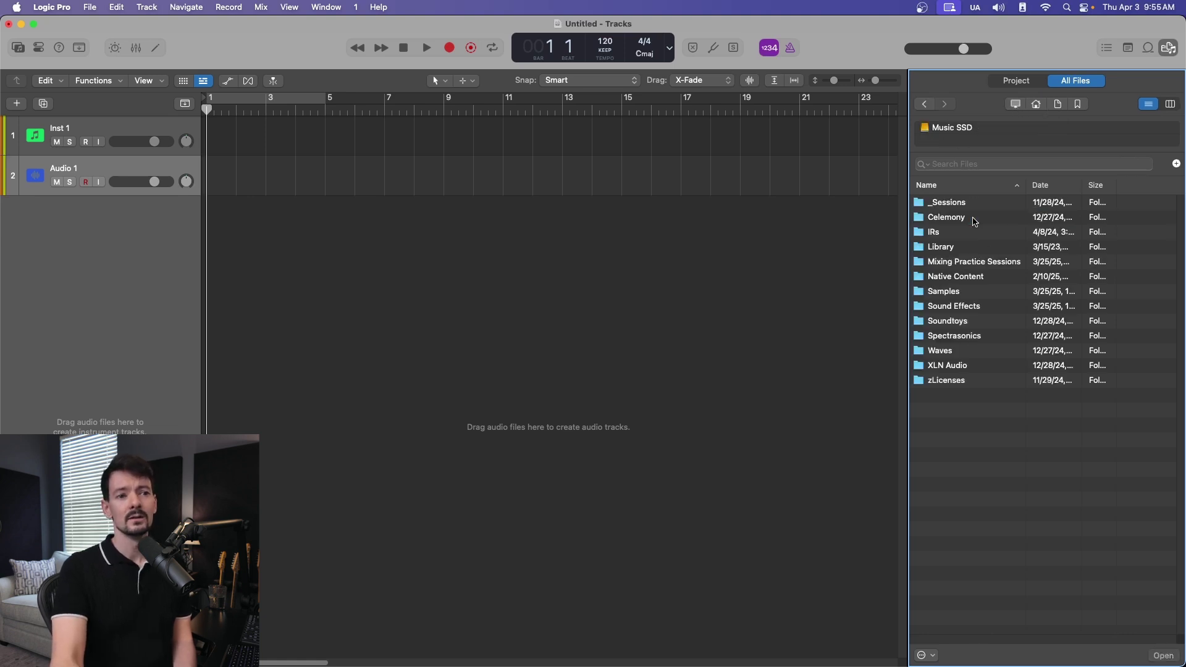
{"action": "double_click", "coordinate": [979, 307]}
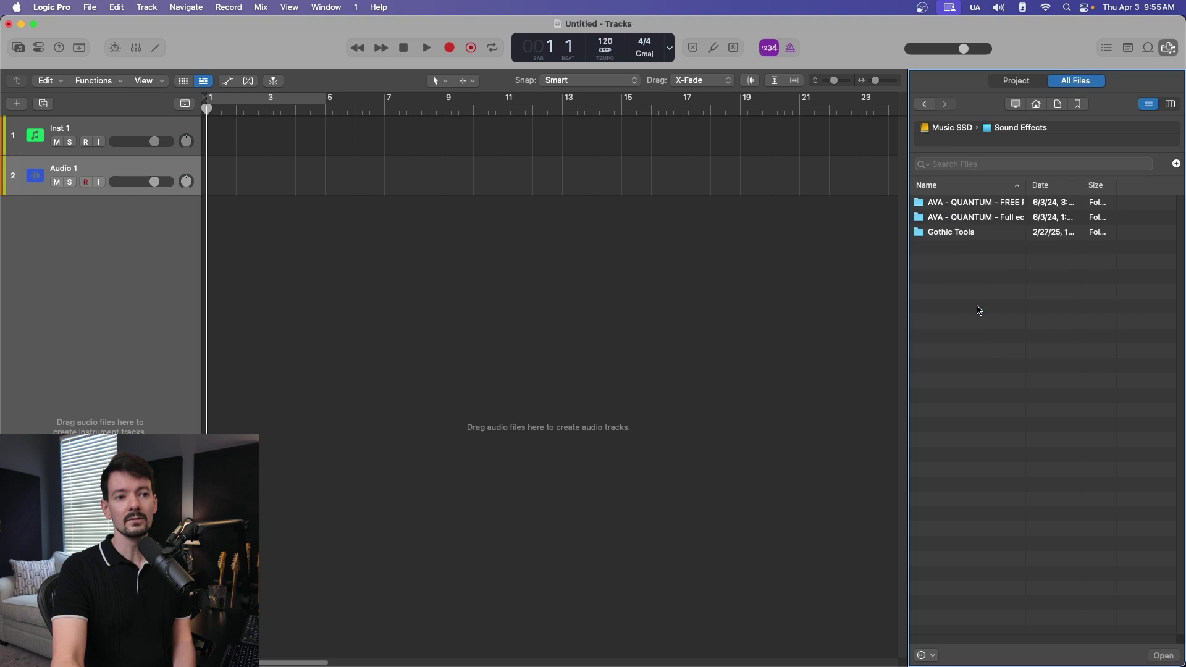
{"action": "double_click", "coordinate": [996, 220]}
{"action": "double_click", "coordinate": [978, 202]}
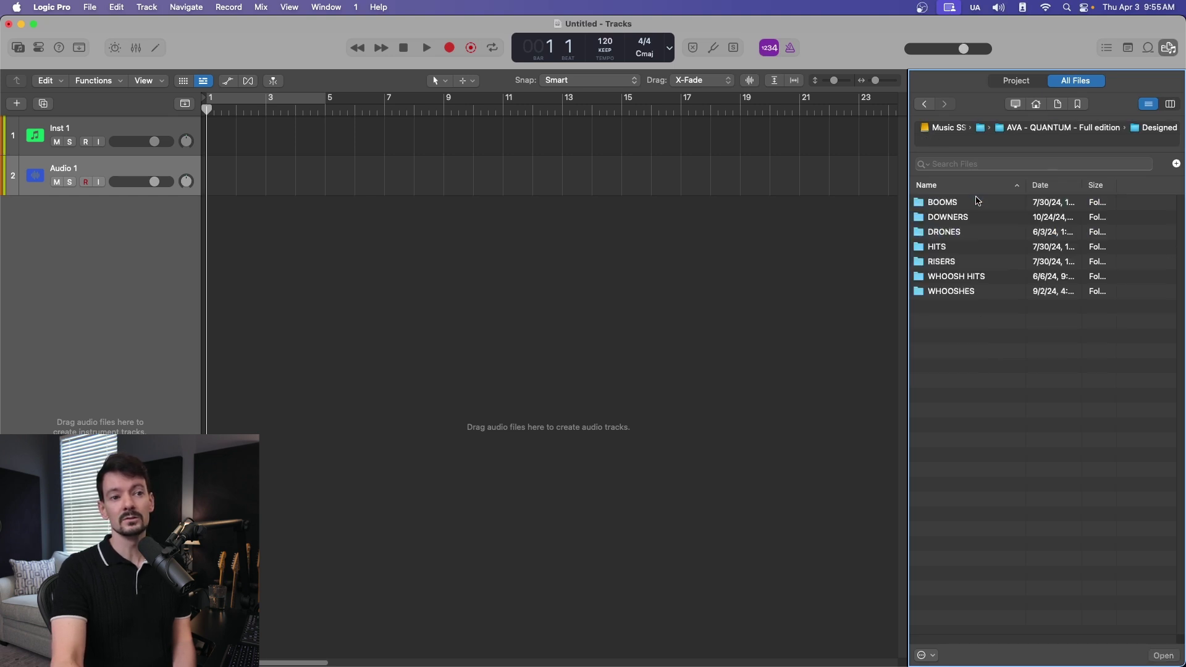
{"action": "double_click", "coordinate": [951, 247]}
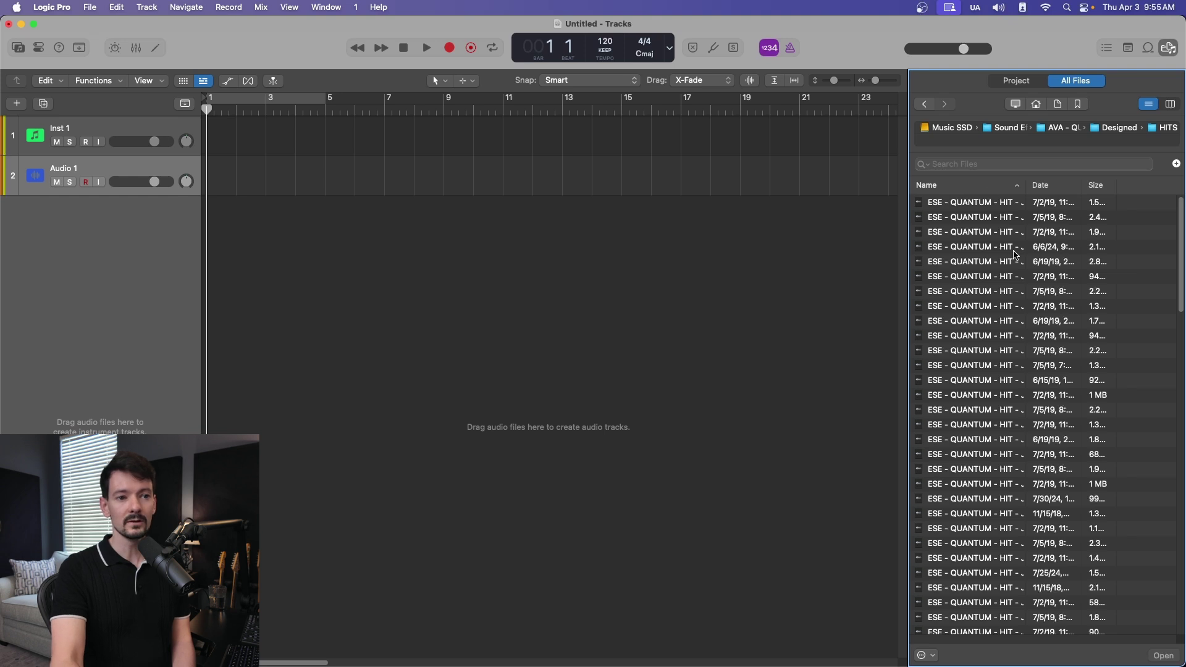
Preview the Explosion hits and drag Explosion.wav onto a new track near bar 6.
{"action": "left_click", "coordinate": [1013, 276]}
{"action": "left_click", "coordinate": [995, 351]}
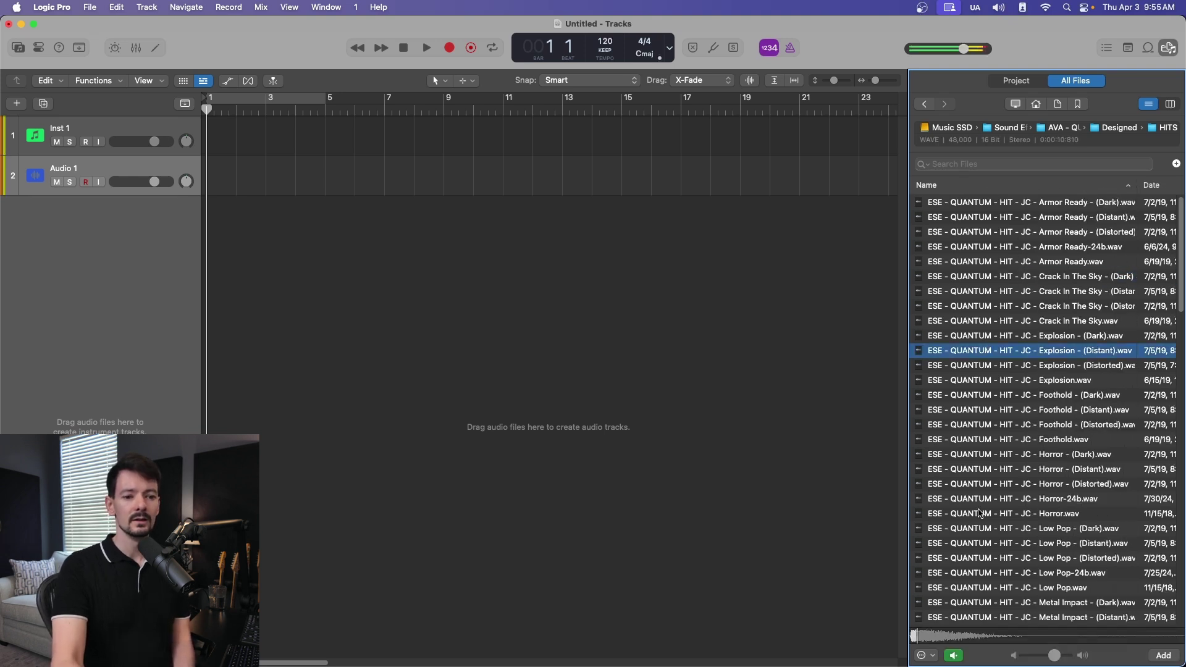
{"action": "left_click", "coordinate": [981, 381]}
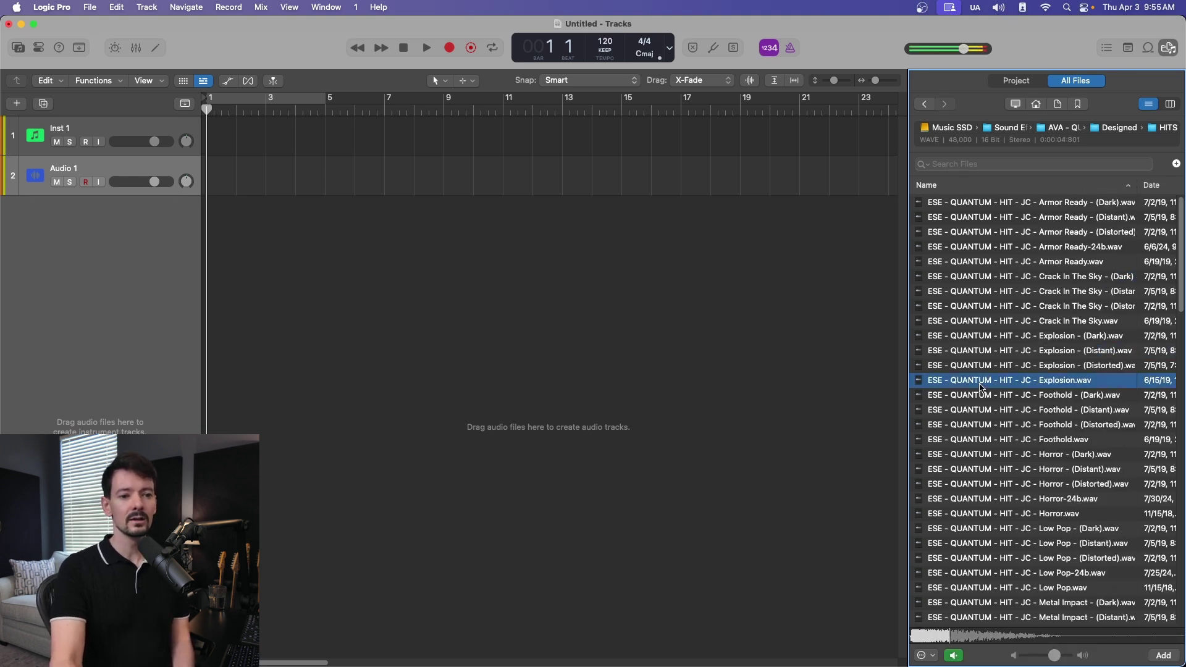
{"action": "left_click_drag", "start_coordinate": [981, 387], "coordinate": [363, 289]}
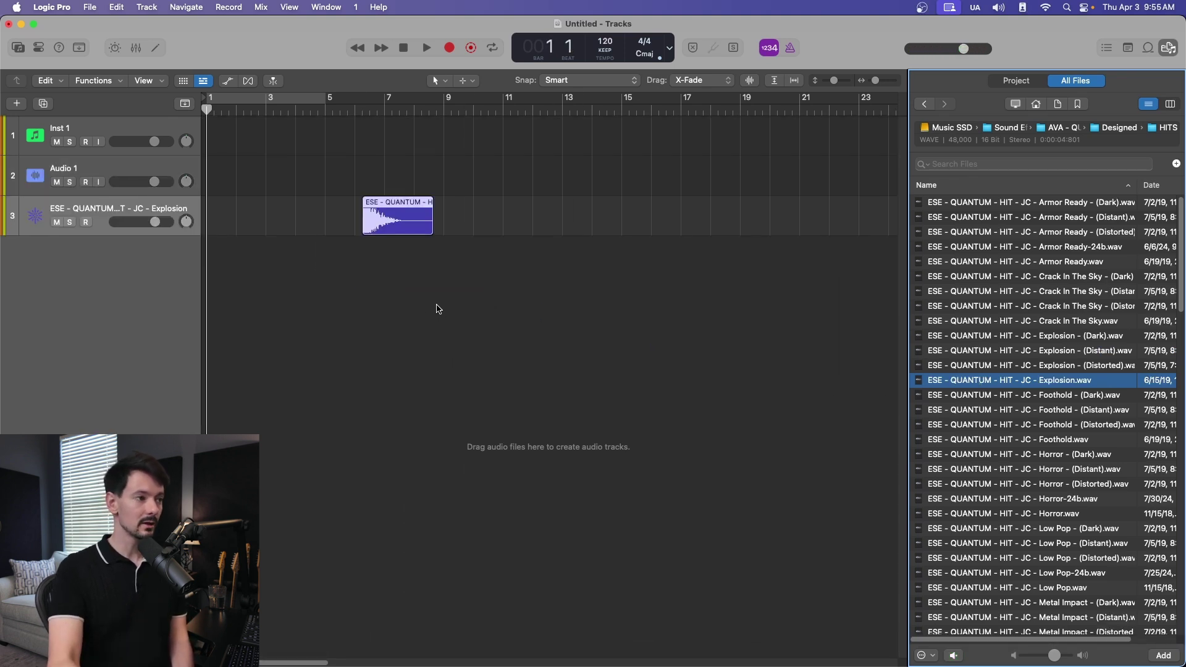
Undo the Explosion track, close the file browser, and drag the playhead to about bar 8.
{"action": "key", "text": "super+z"}
{"action": "key", "text": "f"}
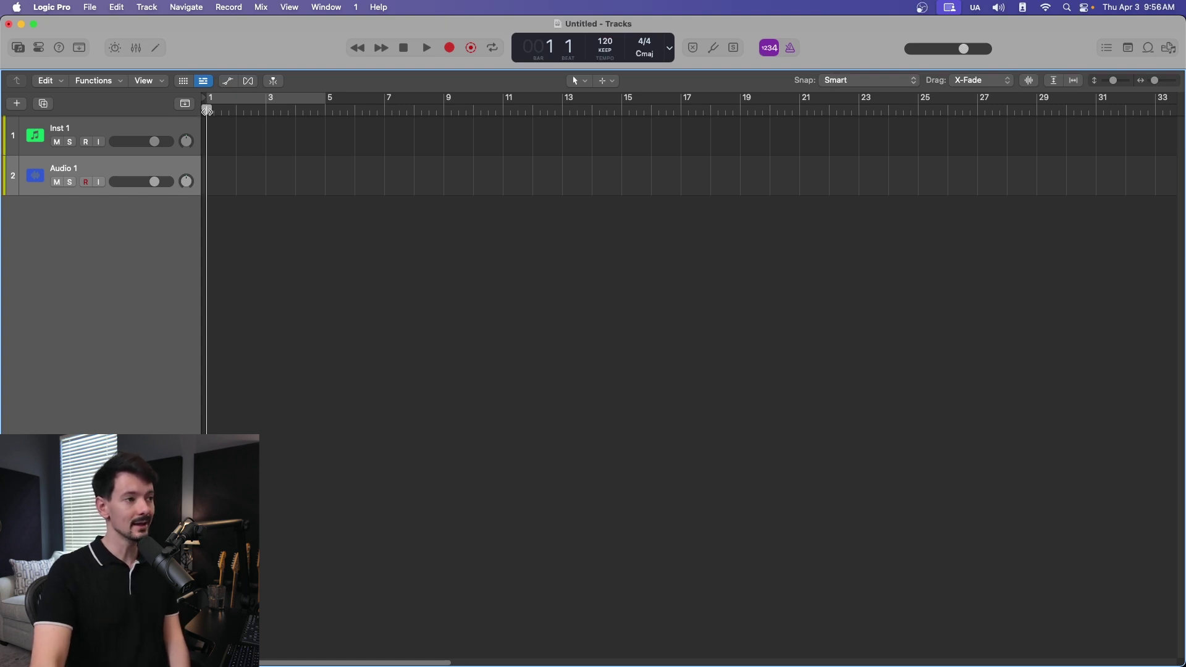
{"action": "mouse_move", "coordinate": [207, 110]}
{"action": "left_mouse_down"}
{"action": "mouse_move", "coordinate": [595, 111]}
{"action": "mouse_move", "coordinate": [189, 116]}
{"action": "left_mouse_up"}
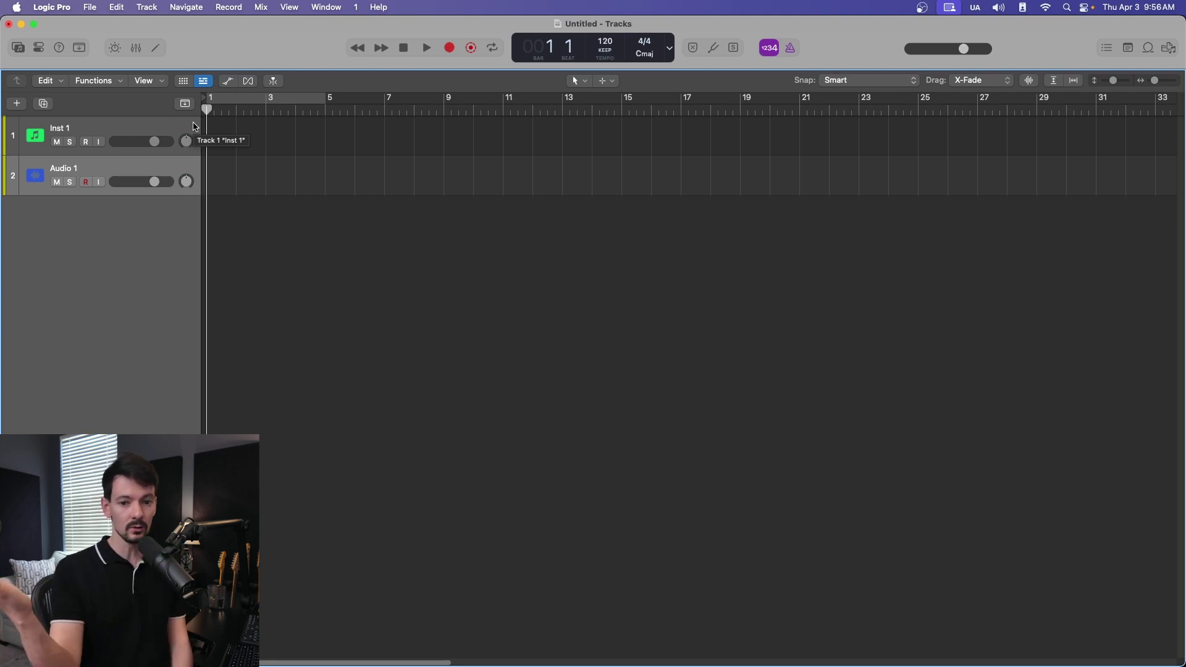
{"action": "left_click_drag", "start_coordinate": [207, 109], "coordinate": [444, 112]}
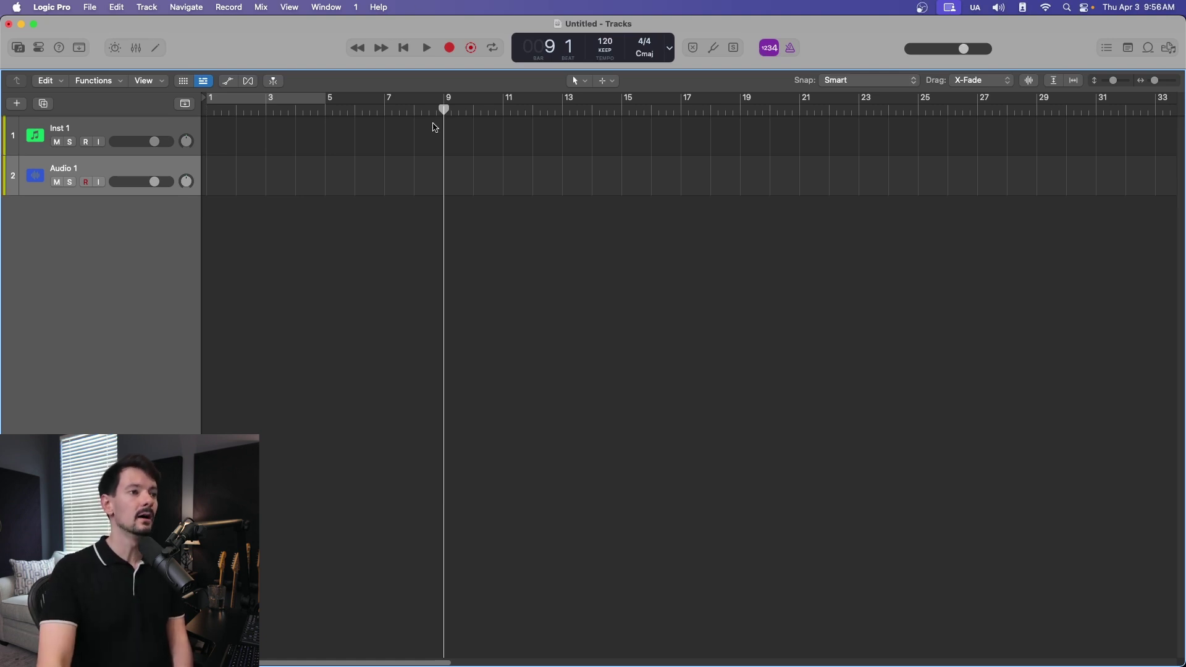
Step the playhead back three bars with Rewind, then Forward to bar 10.
{"action": "left_click", "coordinate": [358, 48]}
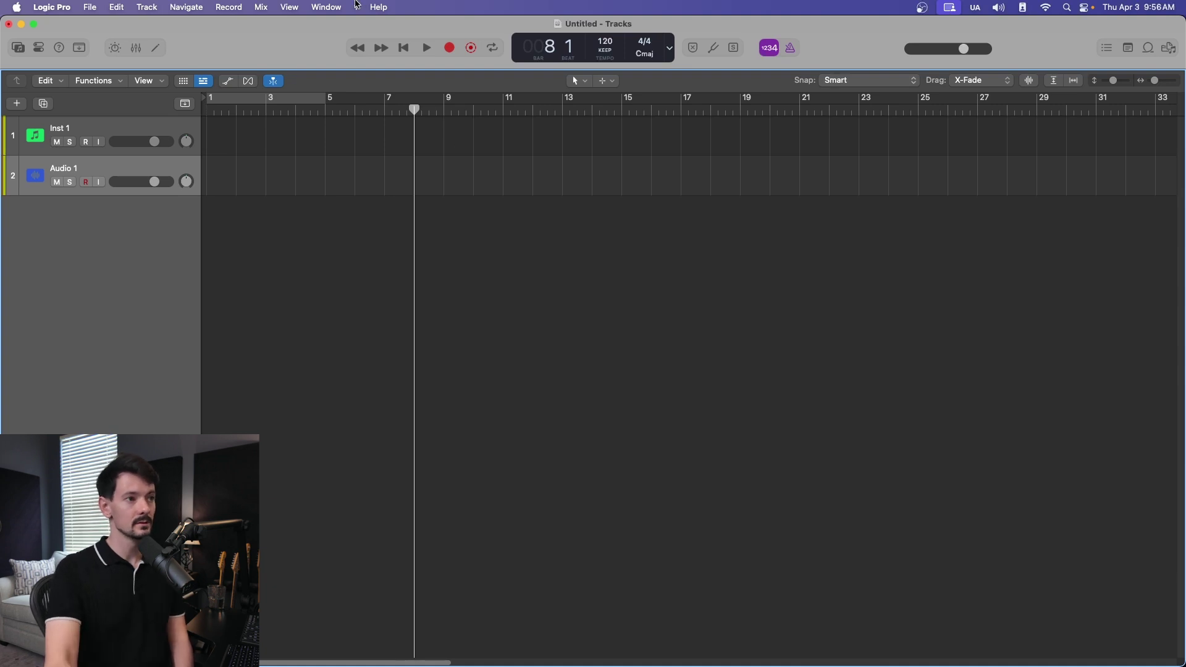
{"action": "left_click", "coordinate": [359, 49]}
{"action": "left_click", "coordinate": [359, 49]}
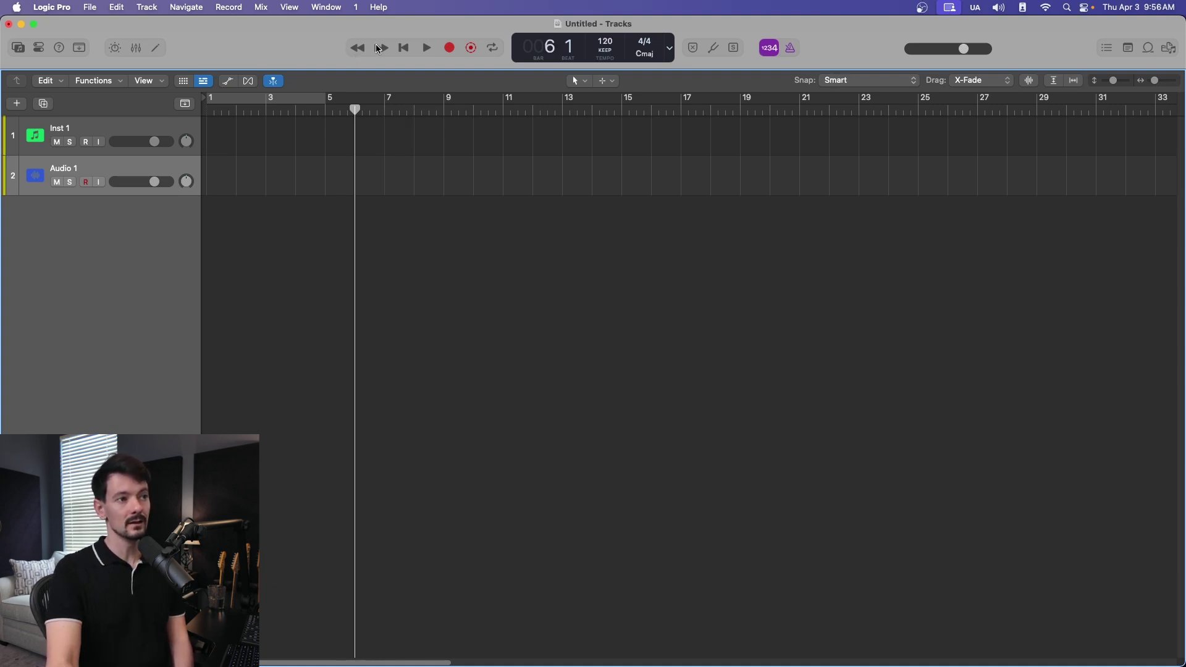
{"action": "left_click", "coordinate": [379, 48]}
{"action": "left_click", "coordinate": [379, 48]}
{"action": "left_click", "coordinate": [379, 48]}
{"action": "left_click", "coordinate": [379, 49]}
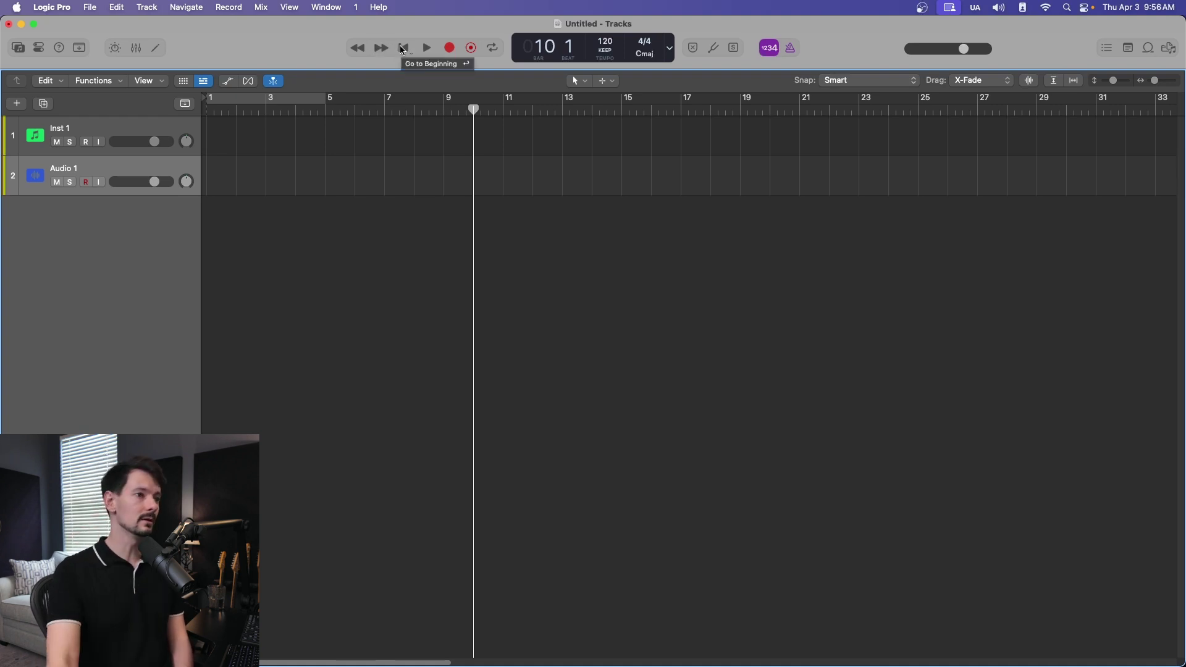
Go to the beginning, play from bar 1, and stop at bar 3 beat 3.
{"action": "left_click", "coordinate": [403, 49]}
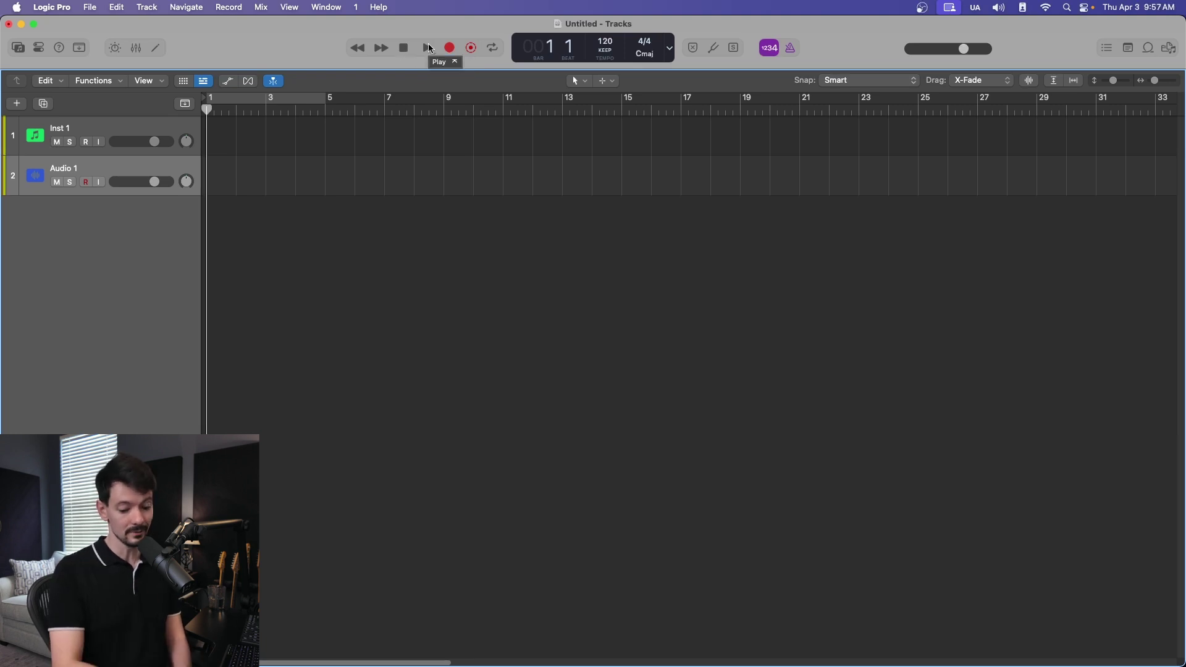
{"action": "left_click", "coordinate": [430, 48]}
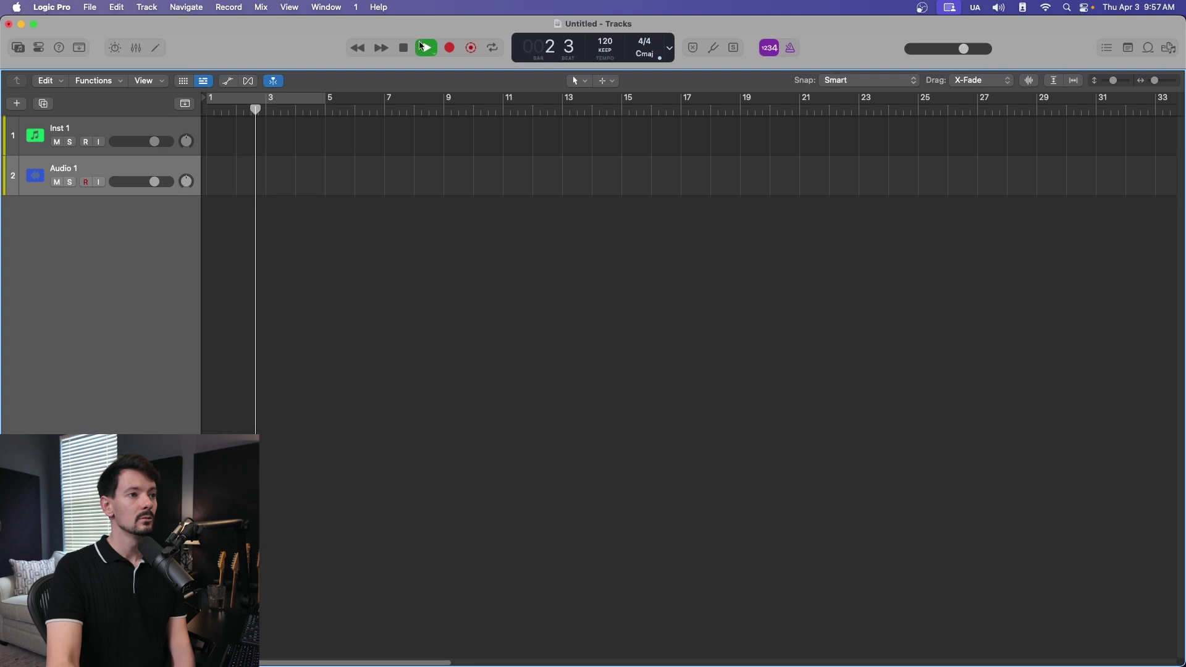
{"action": "left_click", "coordinate": [403, 49]}
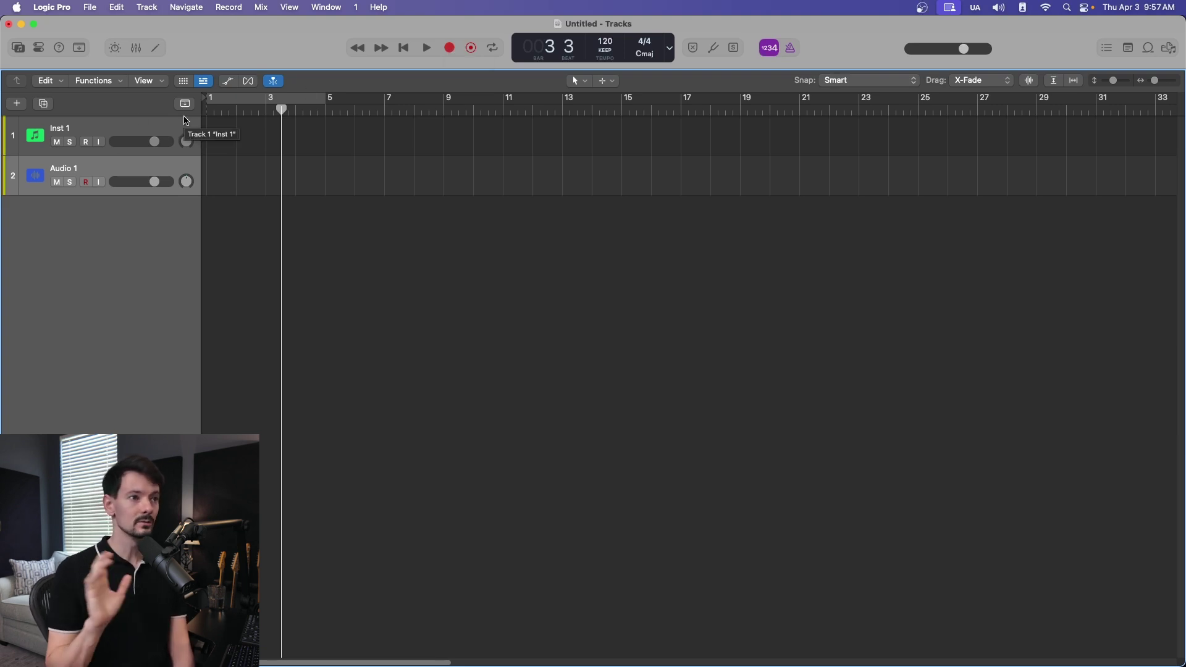
Open the Customize Control Bar and Display panel from the control bar's shortcut menu.
{"action": "right_click", "coordinate": [474, 55]}
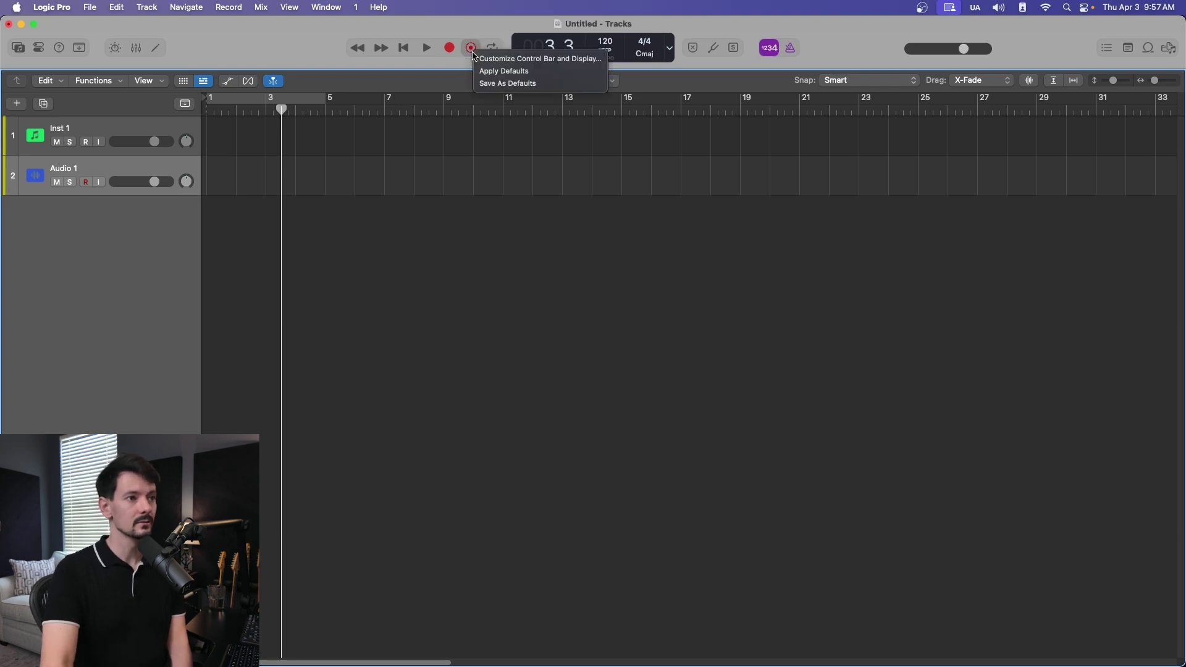
{"action": "left_click", "coordinate": [507, 59]}
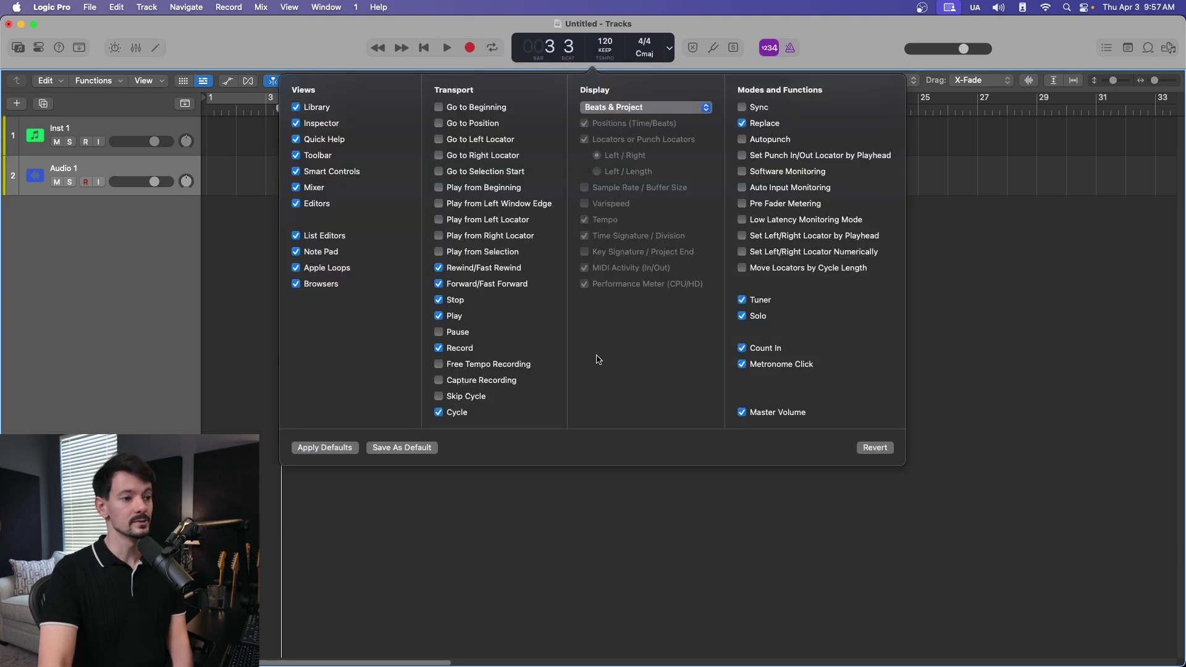
{"action": "right_click", "coordinate": [339, 49]}
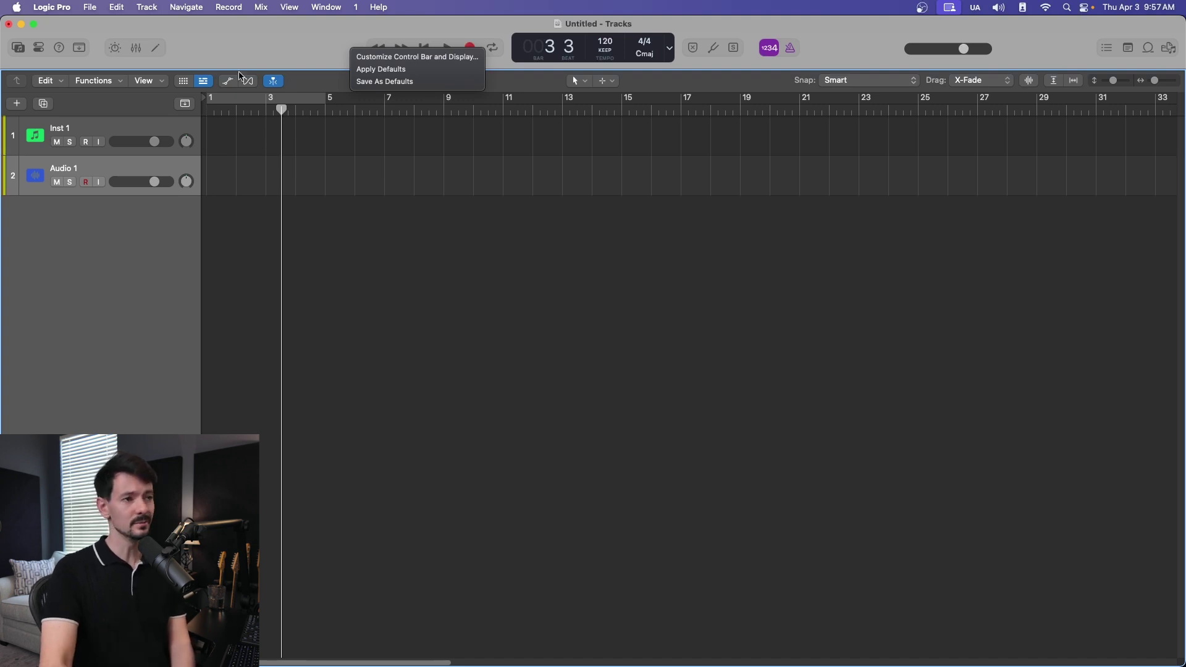
{"action": "left_click", "coordinate": [351, 48]}
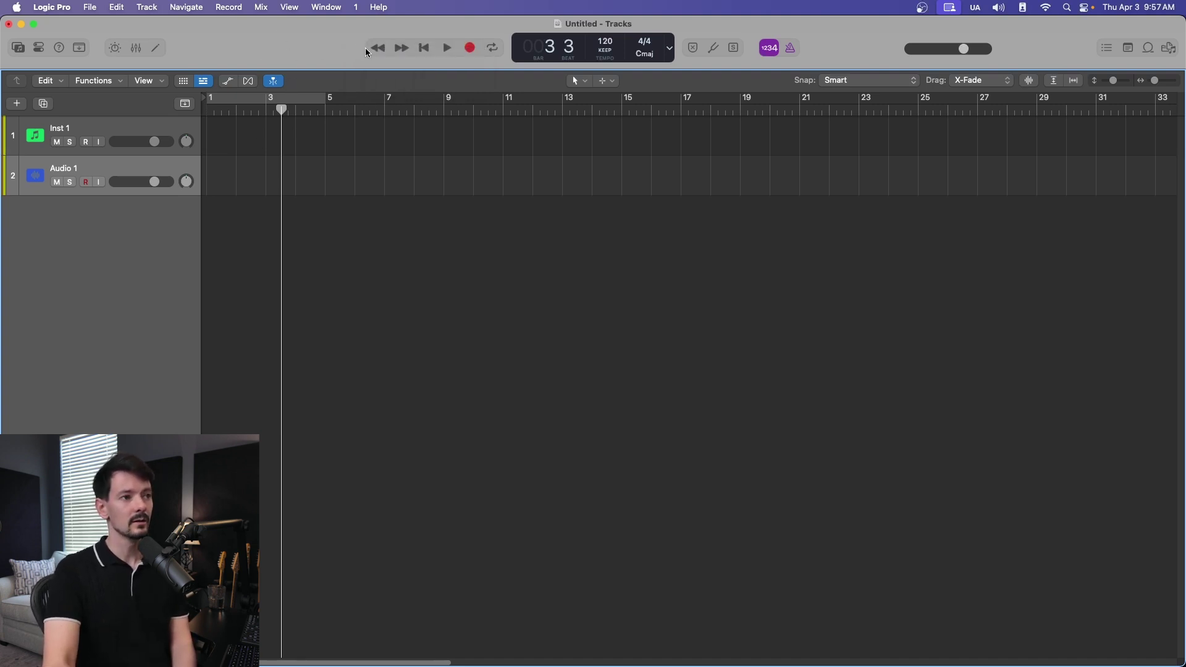
{"action": "right_click", "coordinate": [357, 46]}
{"action": "left_click", "coordinate": [363, 52]}
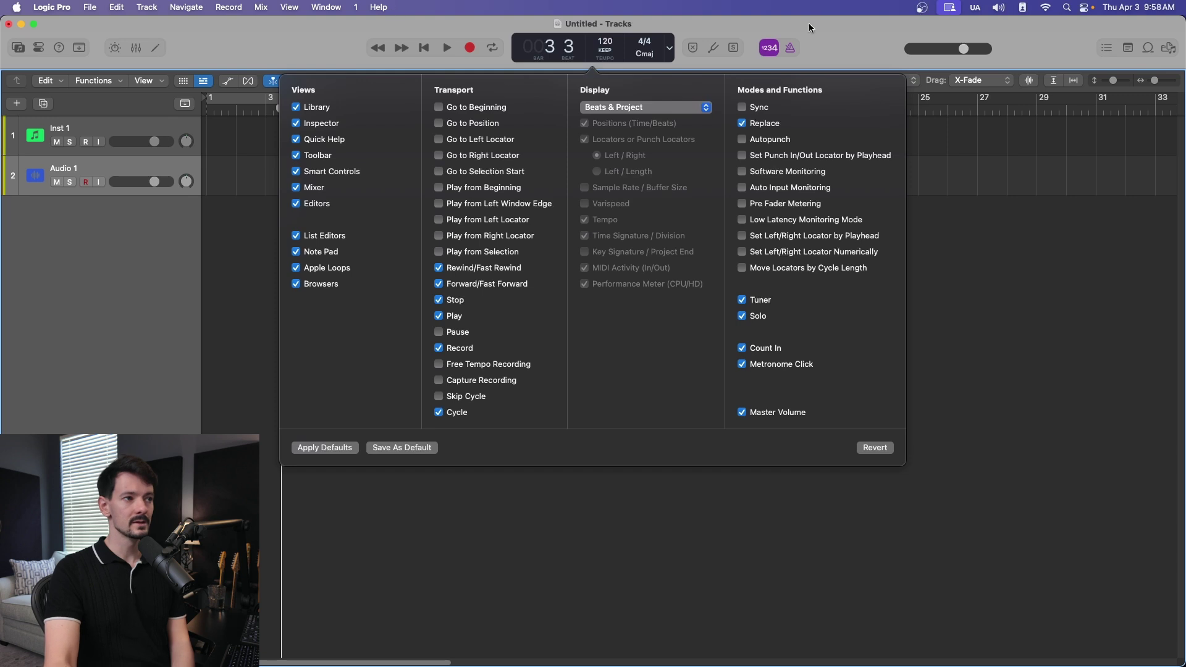
Add Go to Beginning and the position/locator jump buttons, leaving Free Tempo Recording unchecked.
{"action": "left_click", "coordinate": [439, 107]}
{"action": "mouse_move", "coordinate": [438, 124]}
{"action": "left_mouse_down"}
{"action": "mouse_move", "coordinate": [440, 176]}
{"action": "mouse_move", "coordinate": [440, 108]}
{"action": "left_mouse_up"}
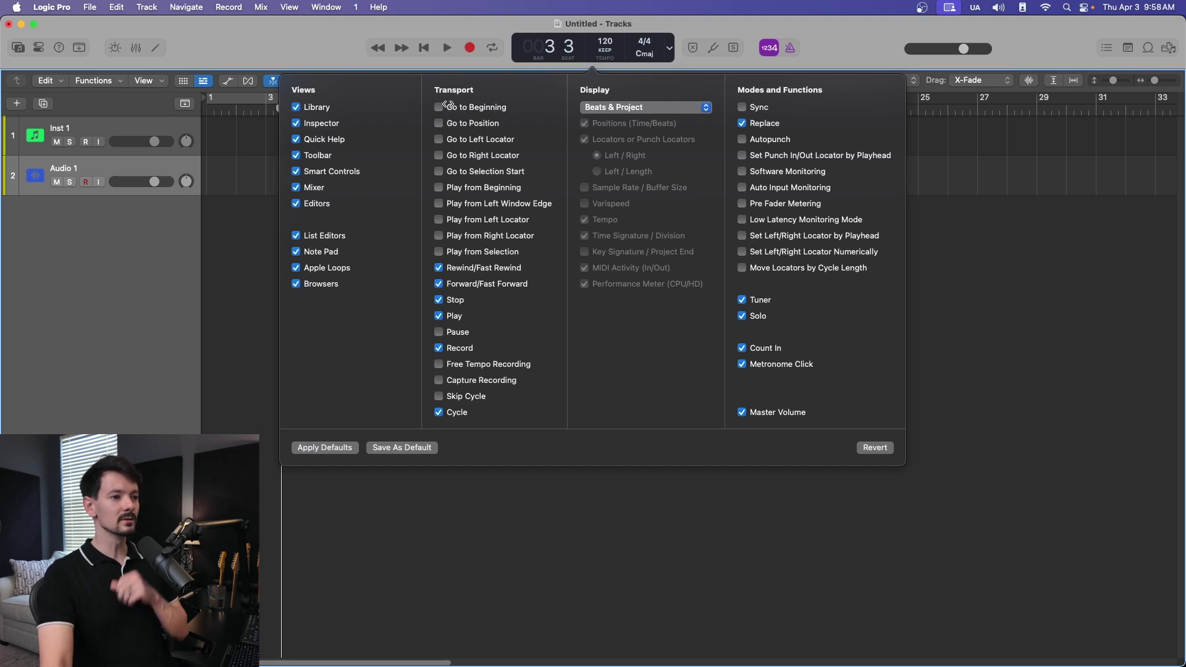
{"action": "left_click", "coordinate": [439, 364]}
{"action": "left_click", "coordinate": [441, 366]}
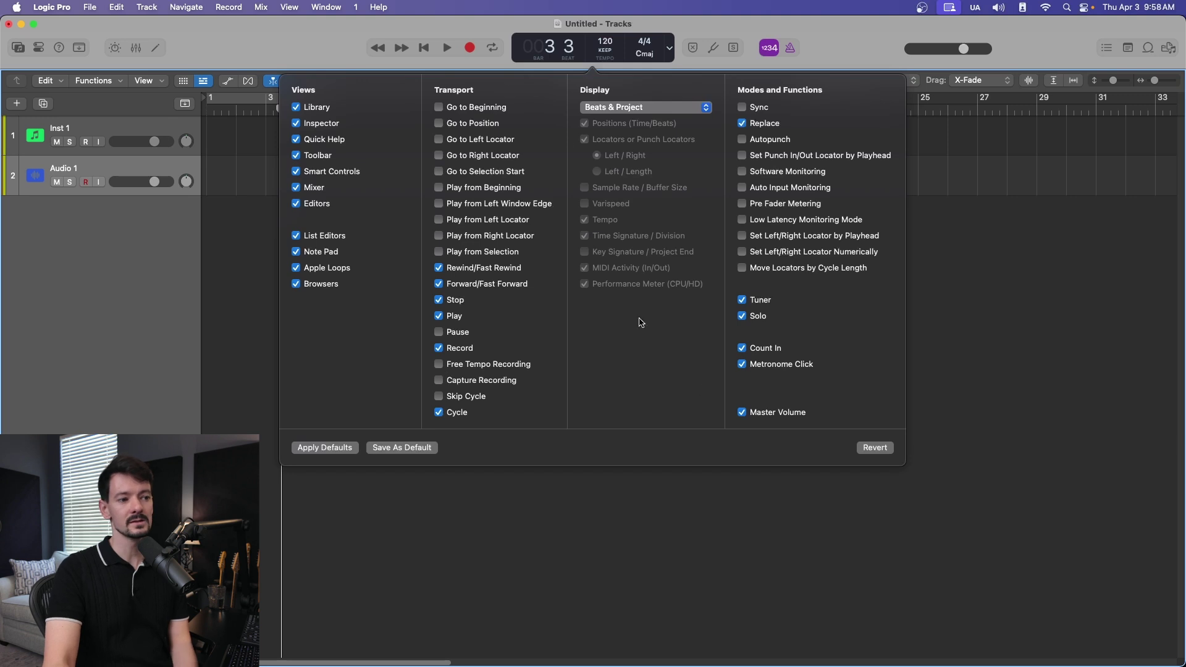
{"action": "left_click", "coordinate": [496, 47]}
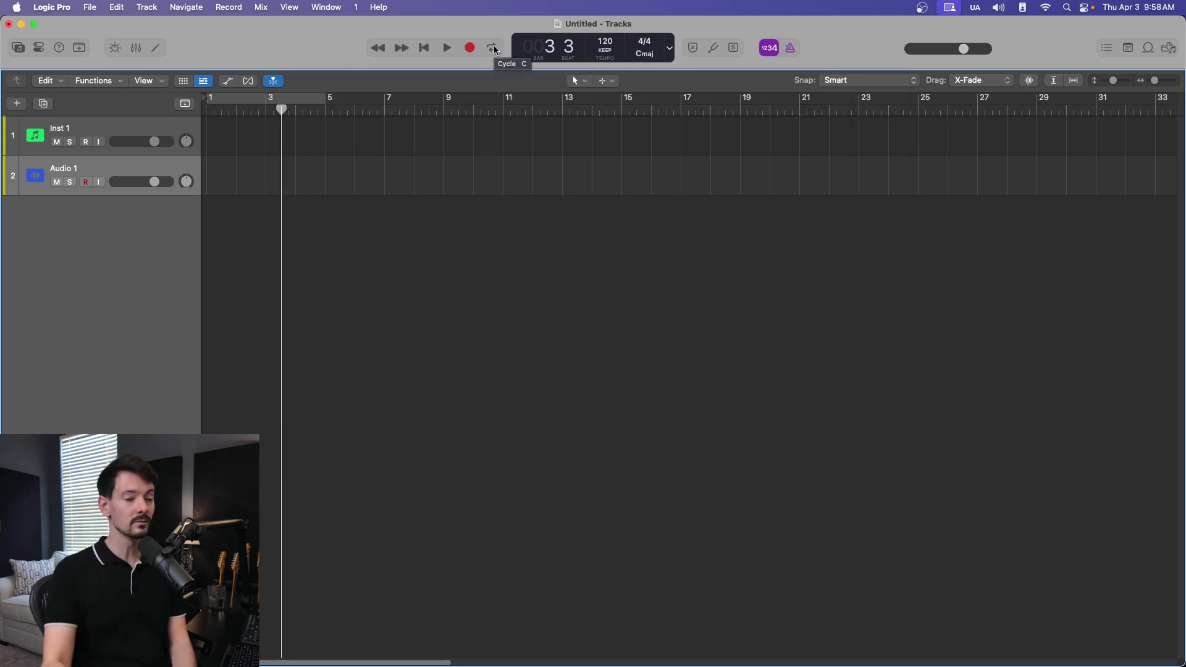
Turn on cycle mode, set a bars 3–4 cycle range, and play and stop the loop.
{"action": "left_click", "coordinate": [494, 47]}
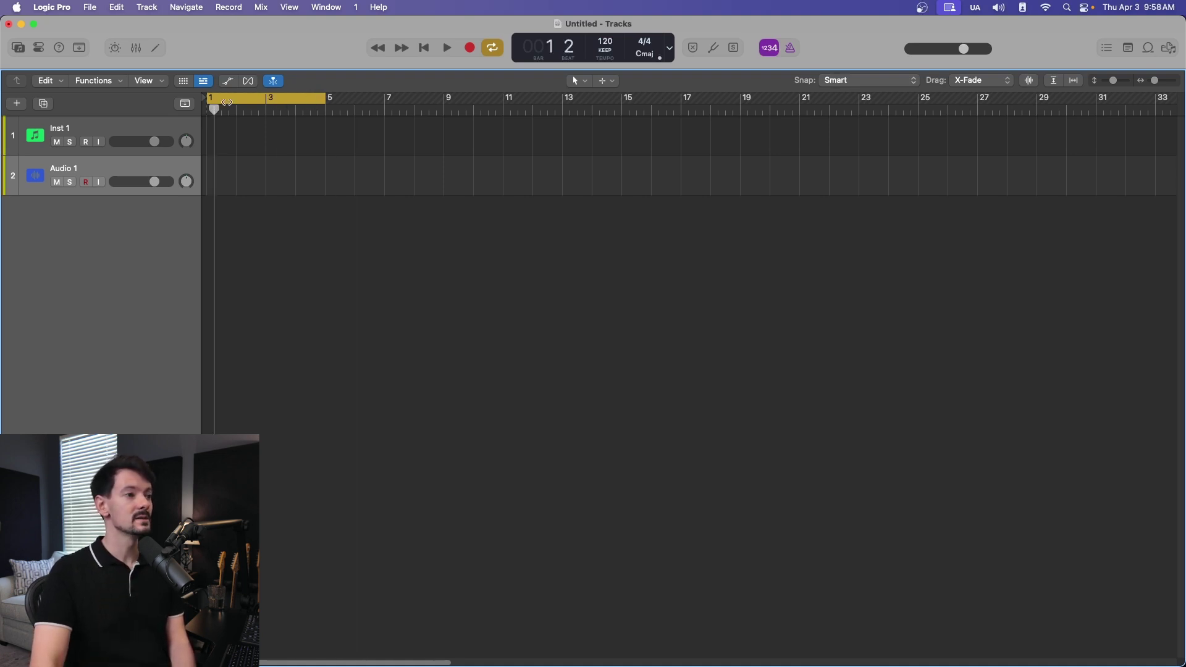
{"action": "left_click", "coordinate": [279, 97]}
{"action": "left_click_drag", "start_coordinate": [268, 99], "coordinate": [287, 100]}
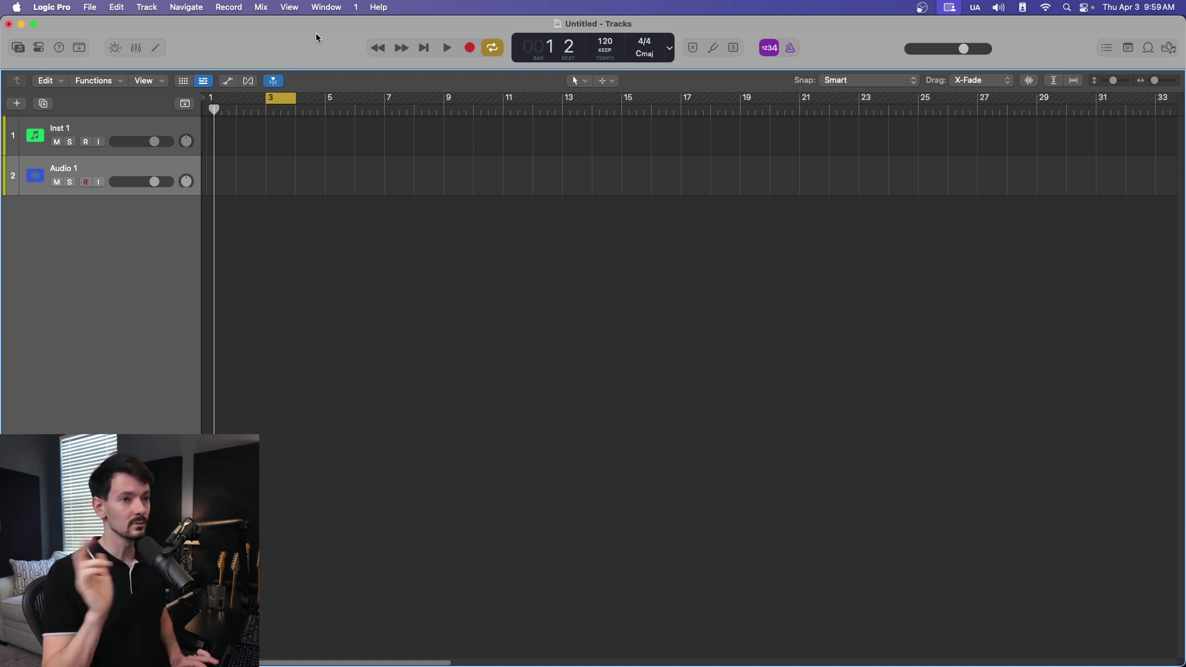
{"action": "key", "text": "space"}
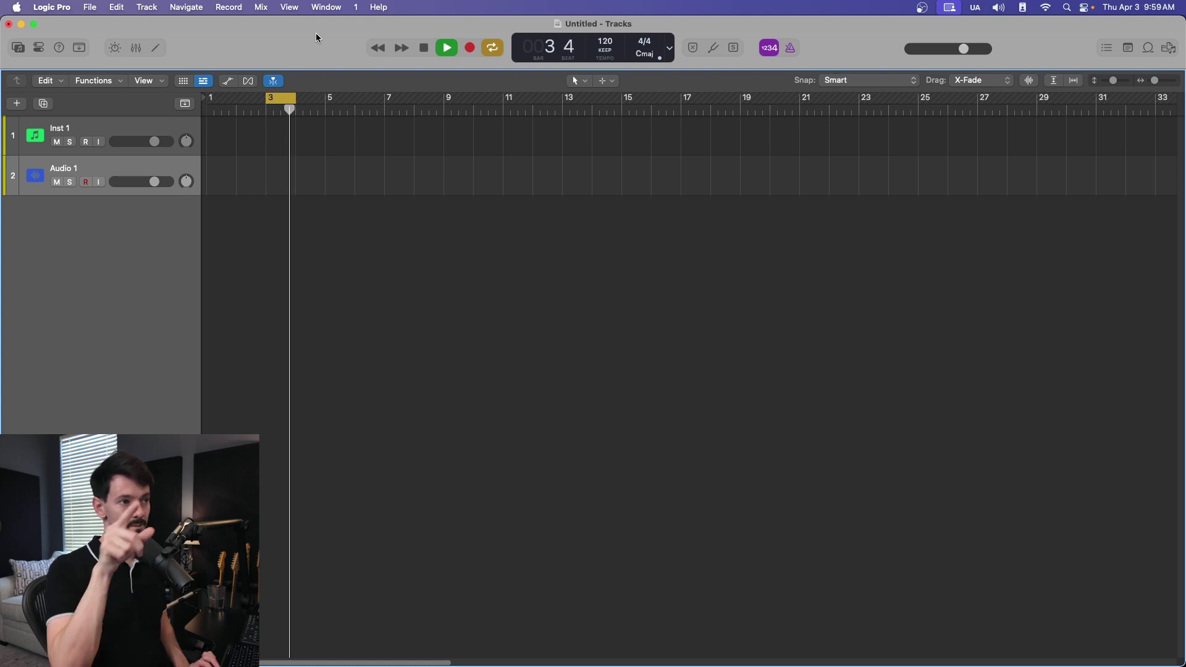
{"action": "key", "text": "space"}
Draw a new cycle range spanning bars 4 to 16, toggling cycle mode off and on.
{"action": "left_click", "coordinate": [492, 47]}
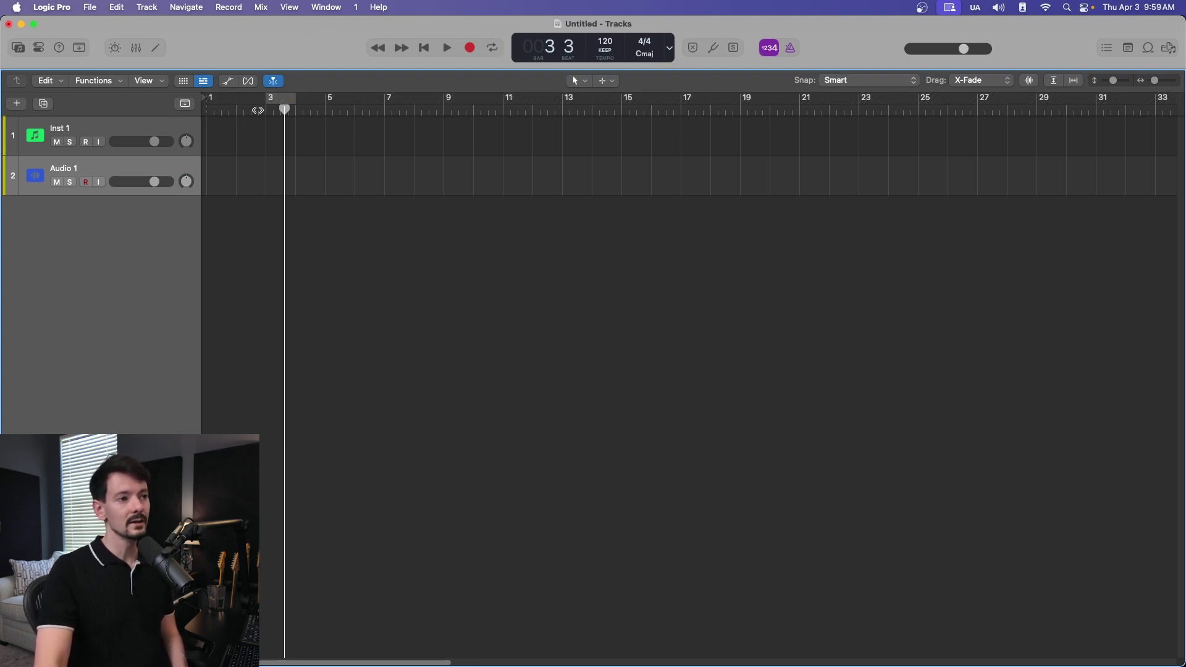
{"action": "left_click_drag", "start_coordinate": [653, 99], "coordinate": [296, 102]}
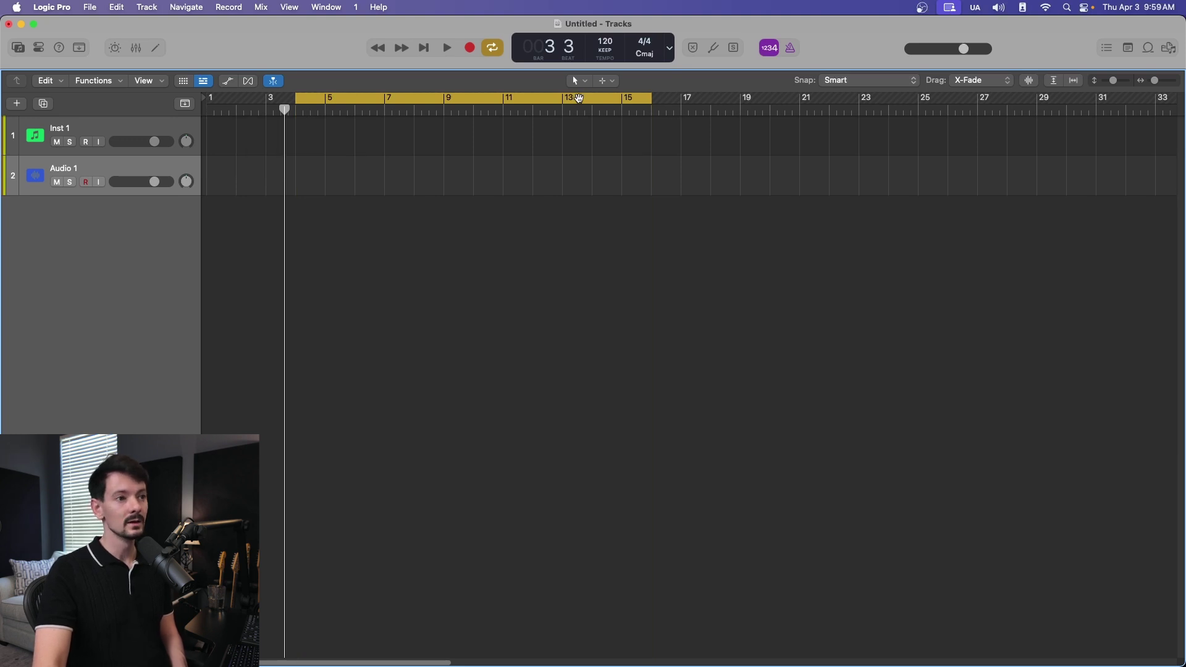
{"action": "left_click", "coordinate": [580, 99]}
{"action": "left_click", "coordinate": [580, 99]}
{"action": "left_click", "coordinate": [580, 99]}
{"action": "left_click", "coordinate": [579, 99]}
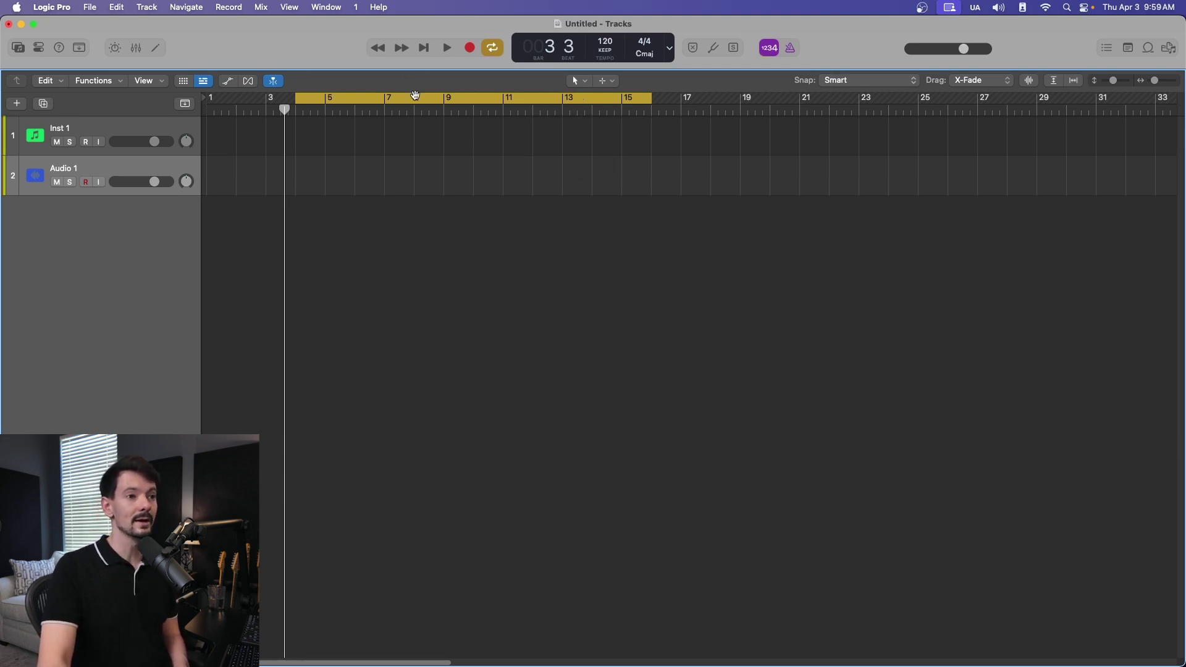
Move and trim the cycle range to bars 3–7, then switch cycle mode off.
{"action": "left_click_drag", "start_coordinate": [414, 97], "coordinate": [321, 110]}
{"action": "left_click_drag", "start_coordinate": [562, 102], "coordinate": [443, 111]}
{"action": "left_click_drag", "start_coordinate": [211, 101], "coordinate": [327, 102]}
{"action": "left_click_drag", "start_coordinate": [433, 101], "coordinate": [356, 100]}
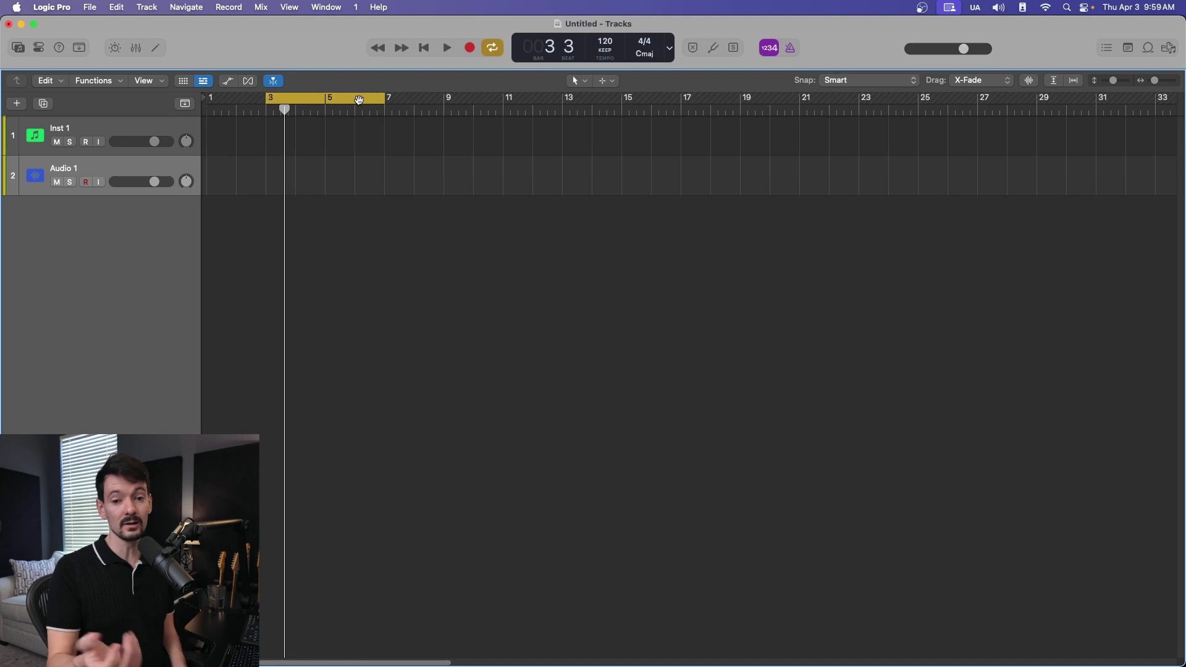
{"action": "left_click", "coordinate": [365, 99]}
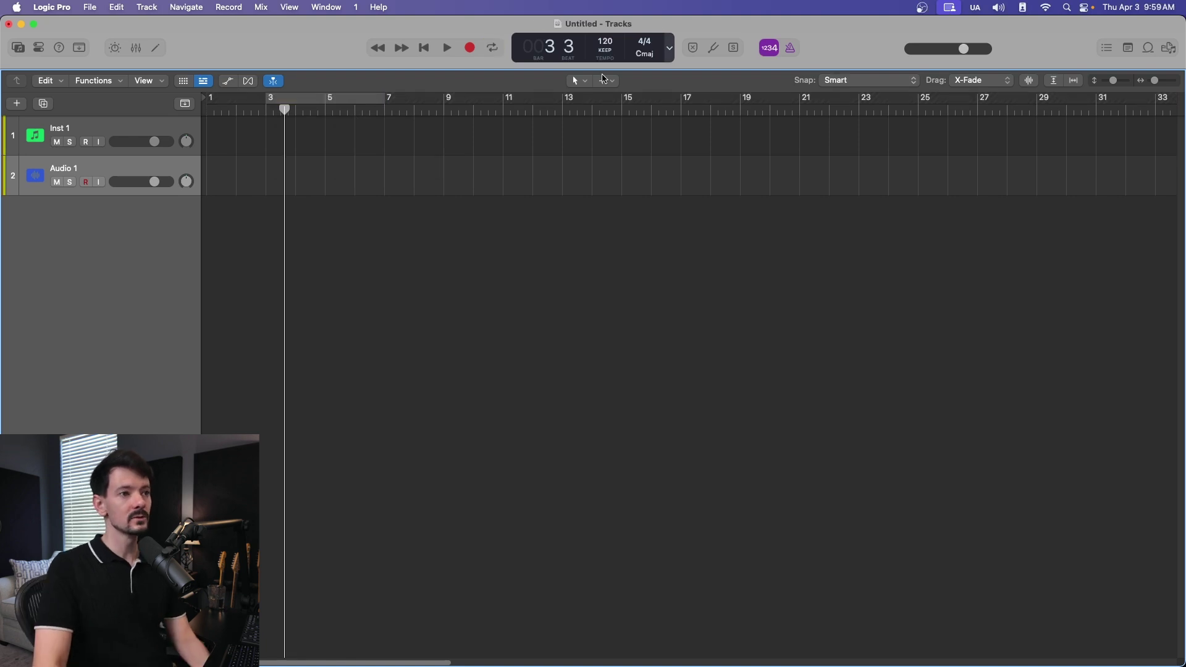
Try Beats & Project (Large) and Beats & Time in the LCD, ending on the Custom layout.
{"action": "left_click", "coordinate": [671, 53]}
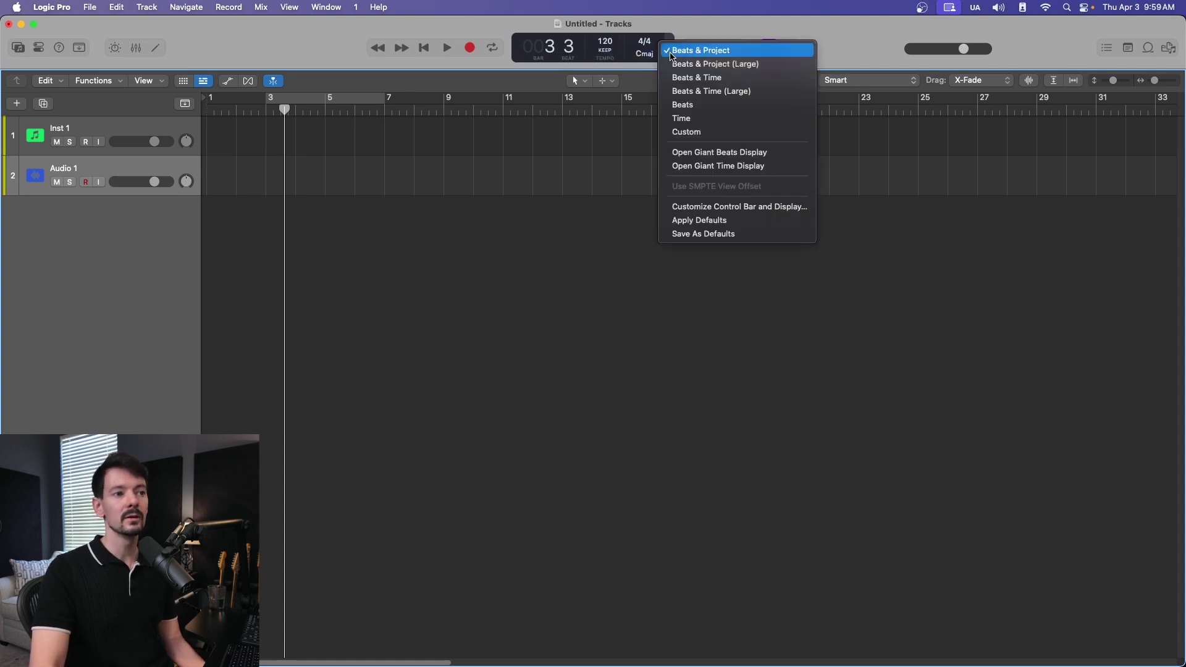
{"action": "left_click", "coordinate": [732, 66]}
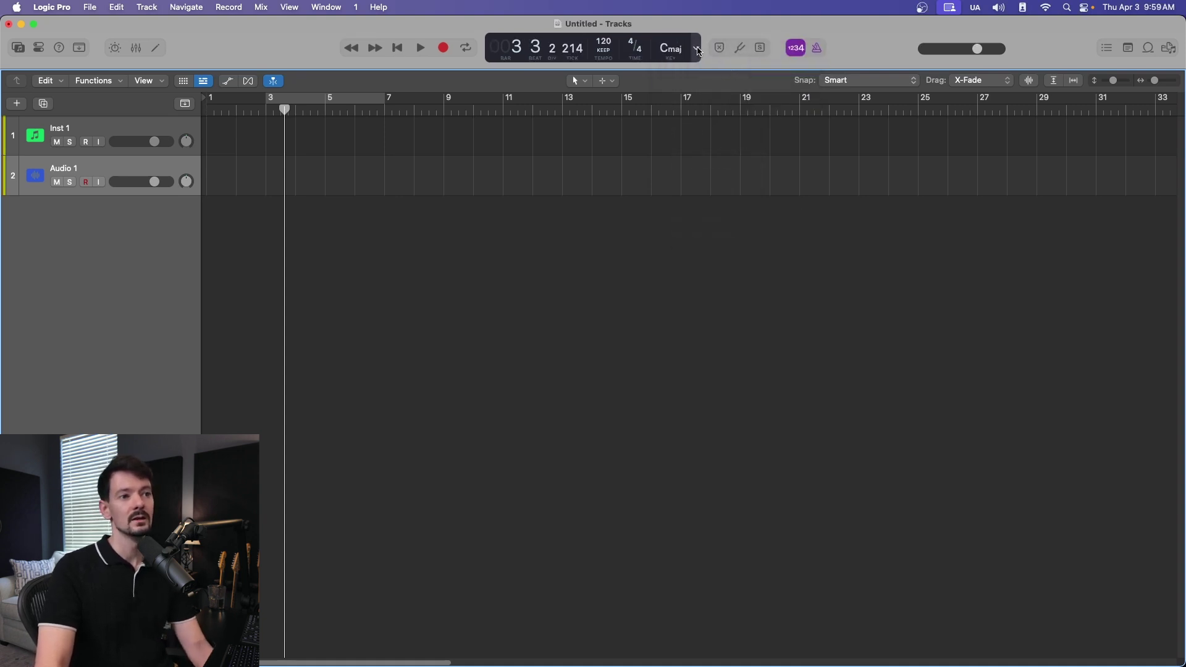
{"action": "left_click", "coordinate": [699, 51]}
{"action": "left_click", "coordinate": [713, 61]}
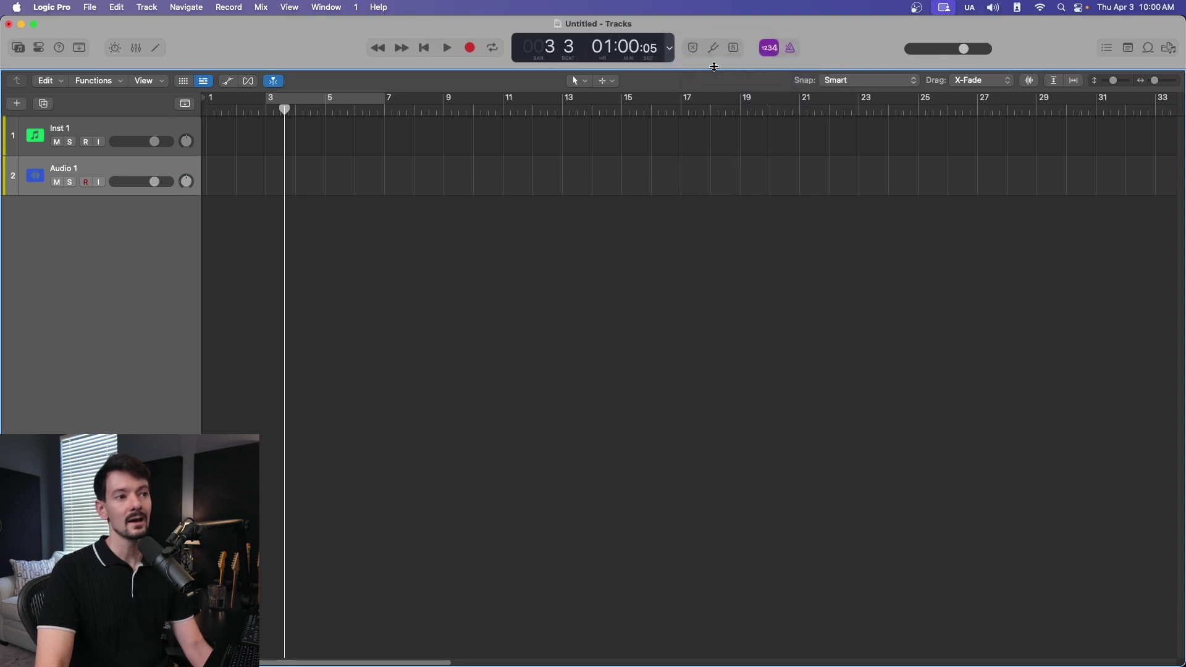
{"action": "left_click", "coordinate": [668, 49]}
{"action": "left_click", "coordinate": [680, 100]}
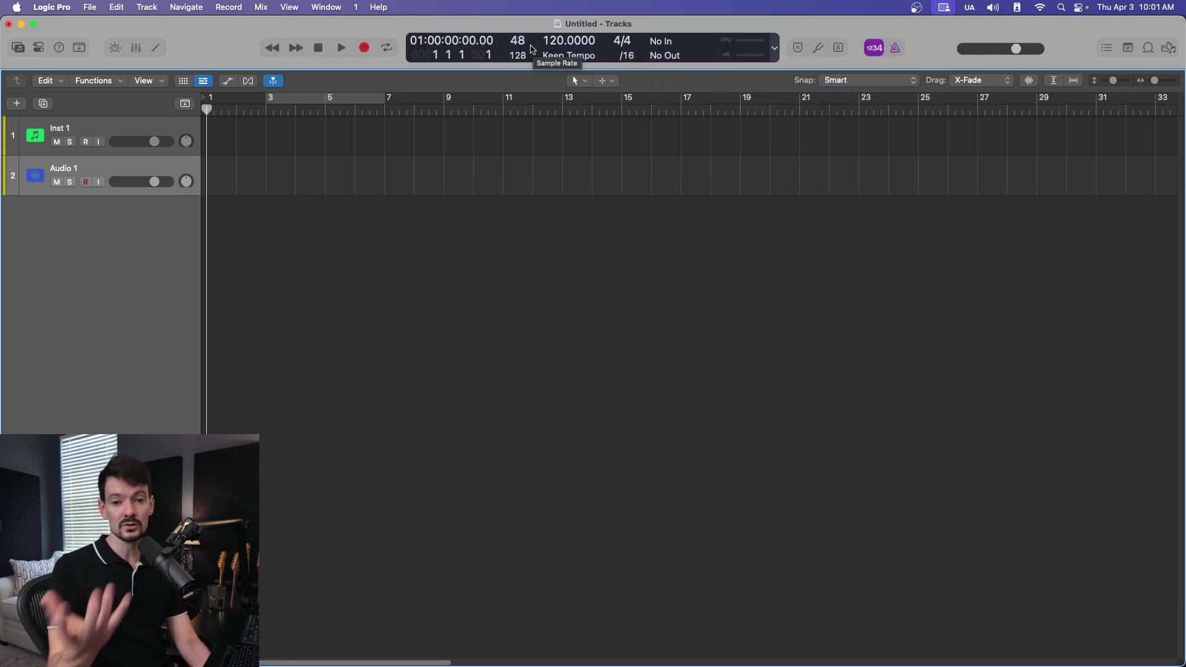
{"action": "right_click", "coordinate": [803, 32]}
{"action": "left_click", "coordinate": [824, 41]}
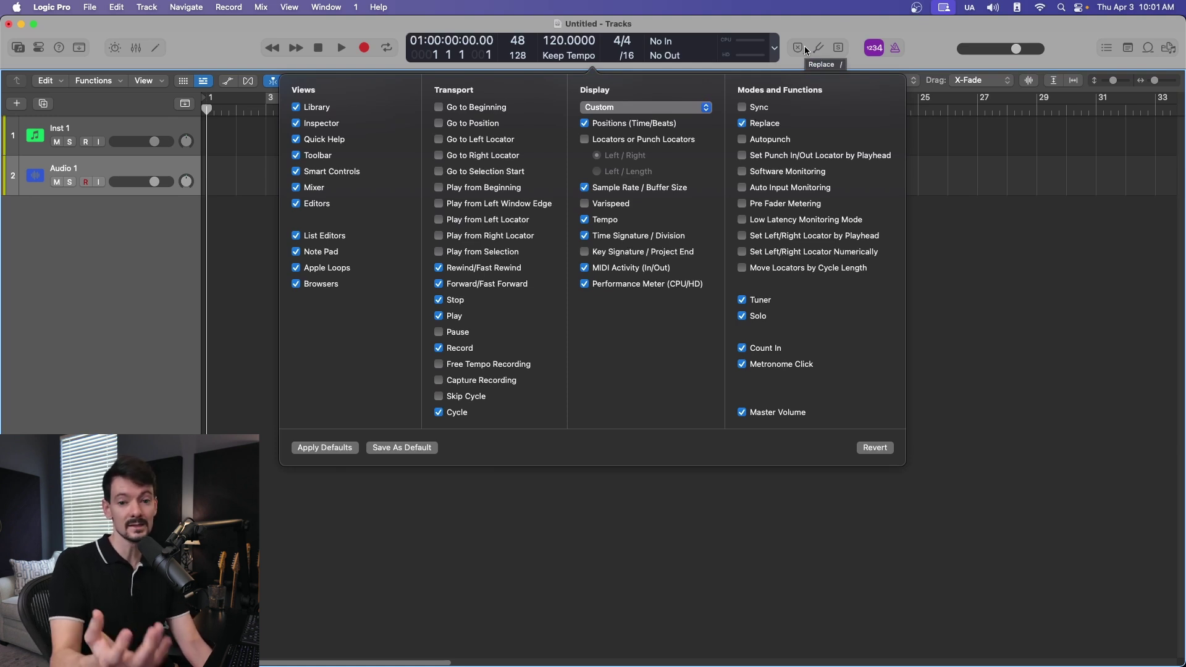
Close the customisation options, choose the Beats & Project (Large) display, and enter tempo 80.
{"action": "left_click", "coordinate": [804, 35]}
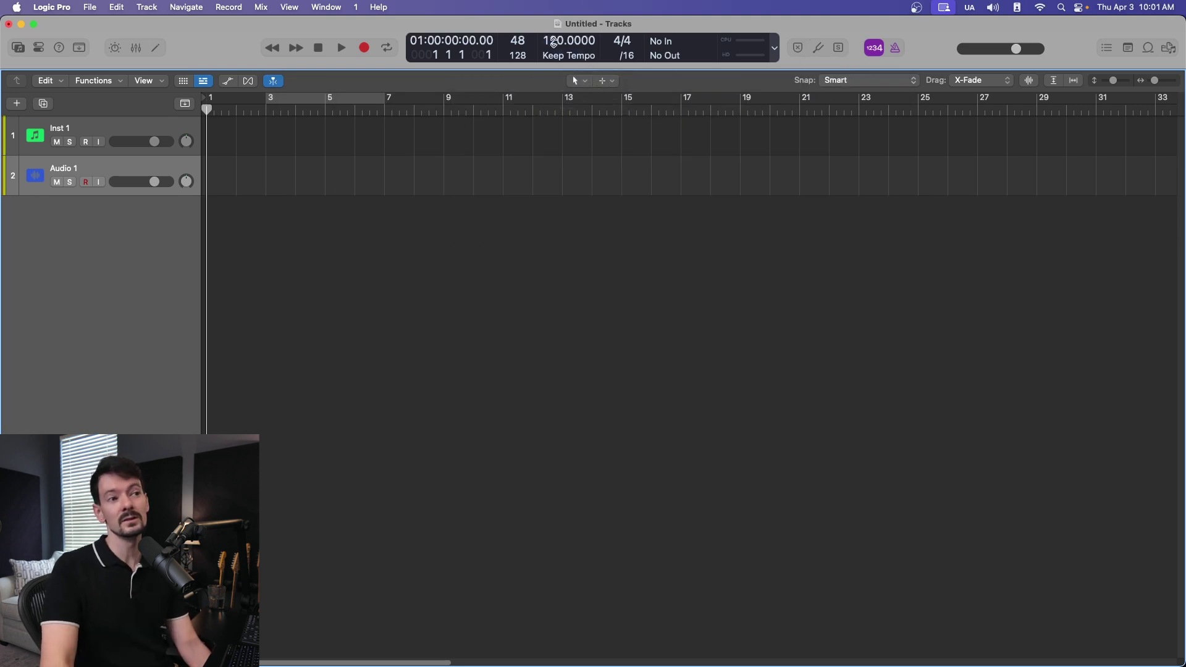
{"action": "left_click", "coordinate": [774, 48]}
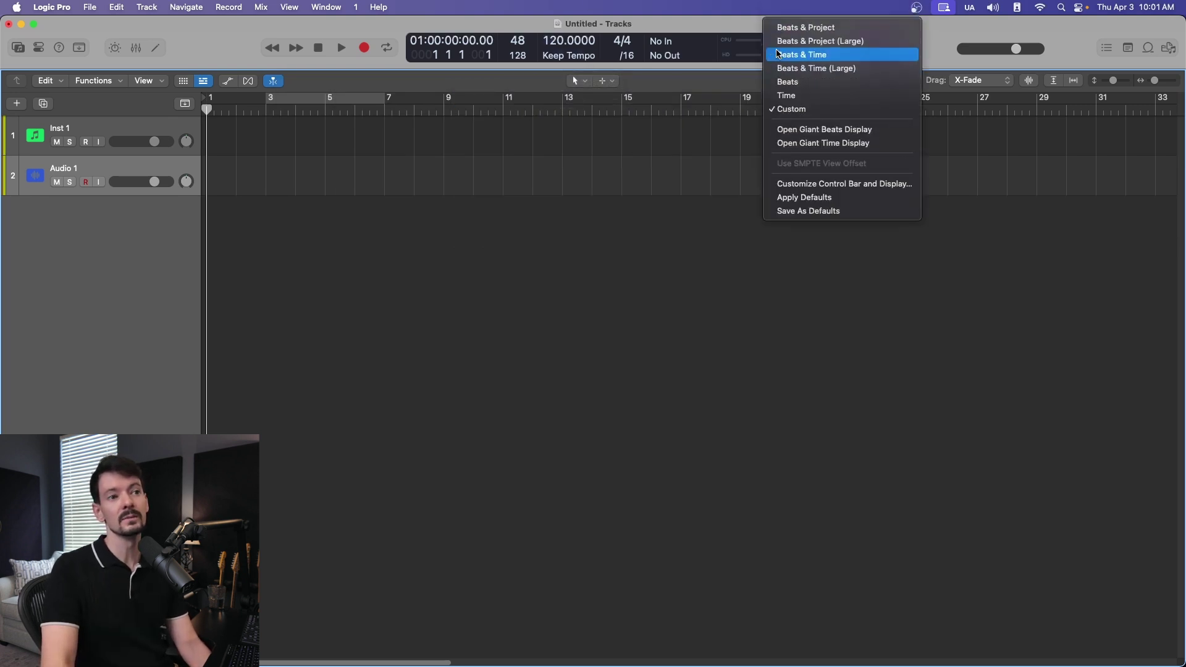
{"action": "left_click", "coordinate": [828, 41]}
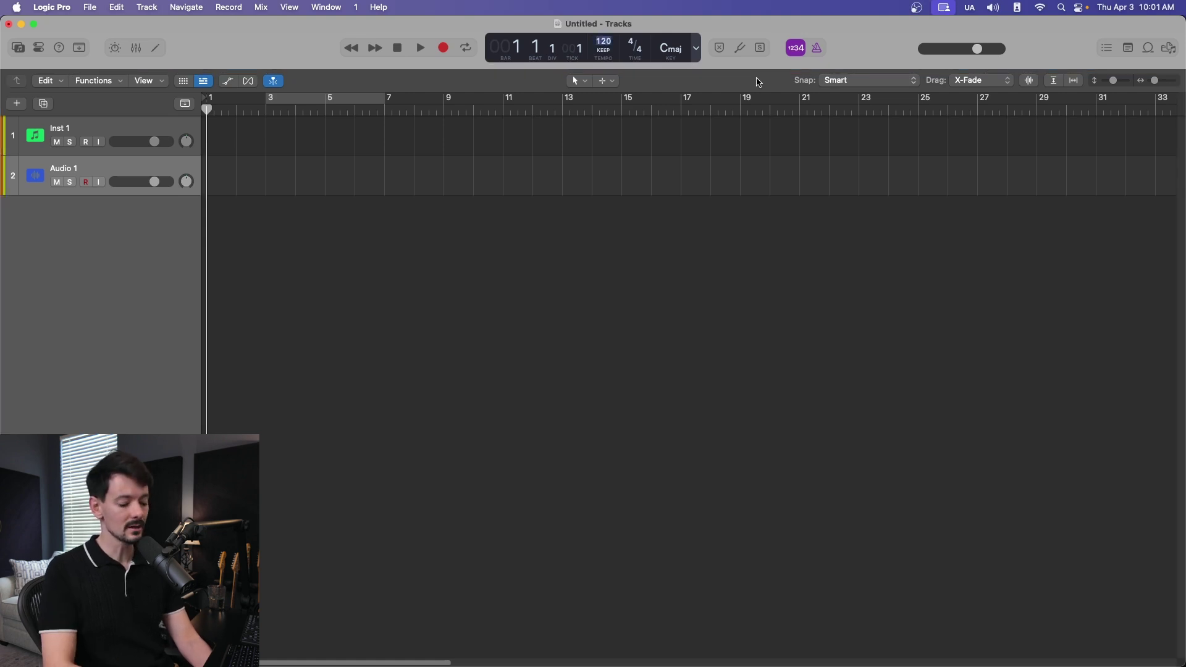
{"action": "type", "text": "80"}
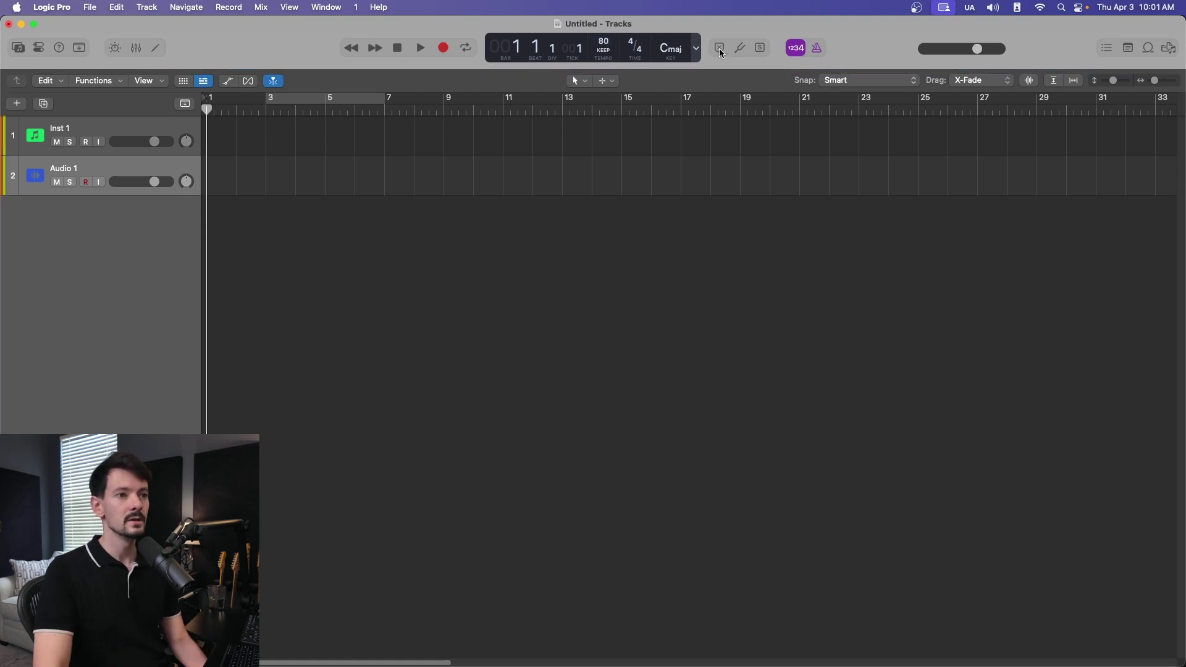
{"action": "right_click", "coordinate": [789, 38]}
{"action": "left_click", "coordinate": [846, 39]}
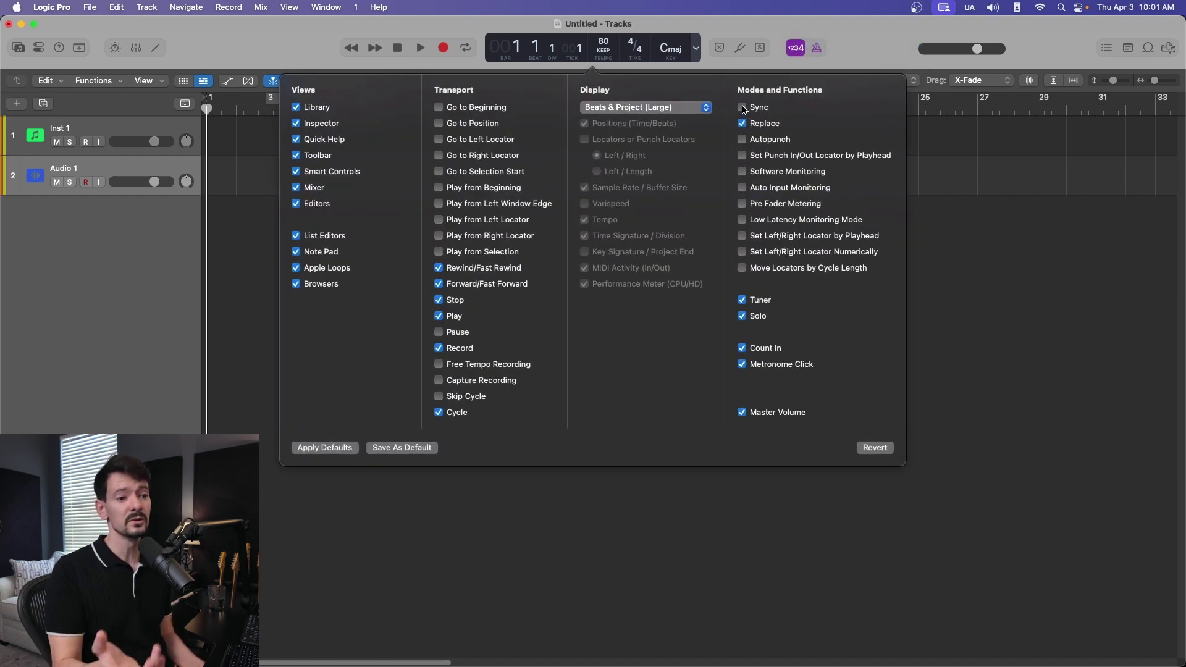
{"action": "left_click", "coordinate": [759, 25]}
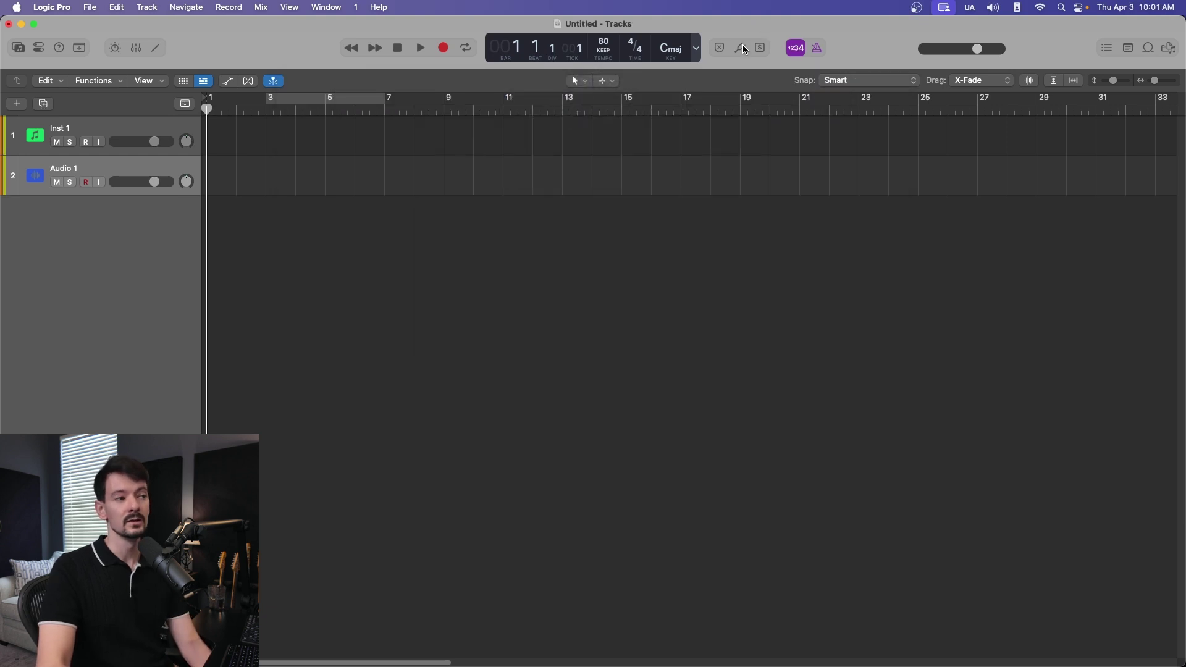
{"action": "left_click", "coordinate": [741, 47]}
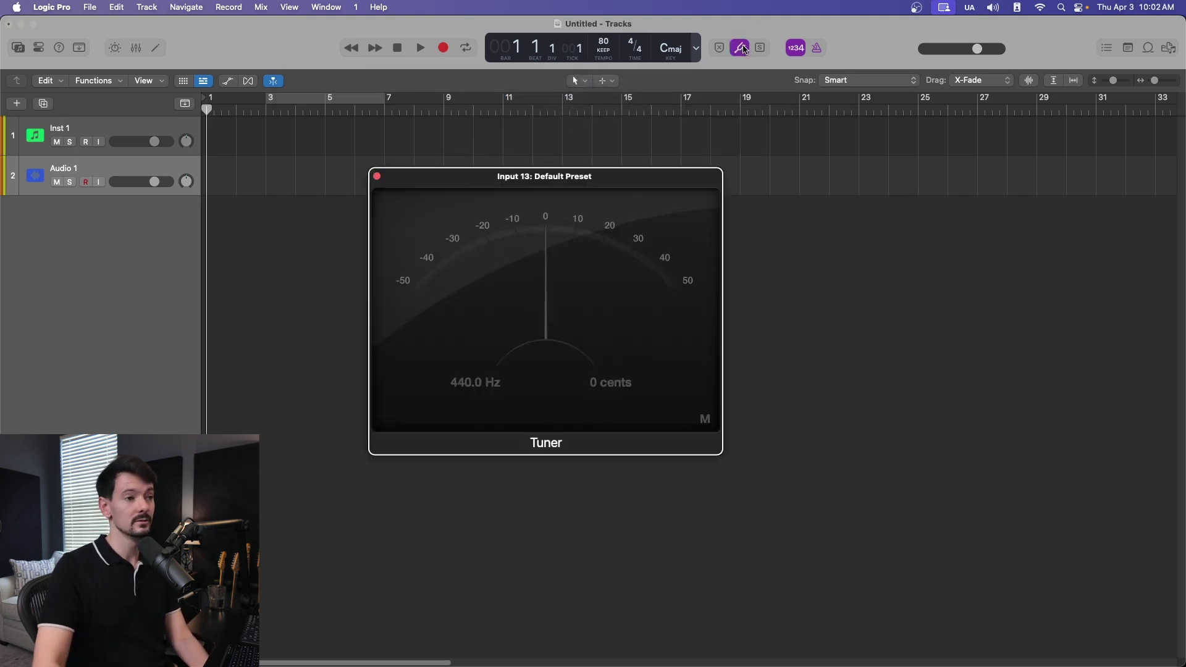
{"action": "left_click", "coordinate": [377, 177]}
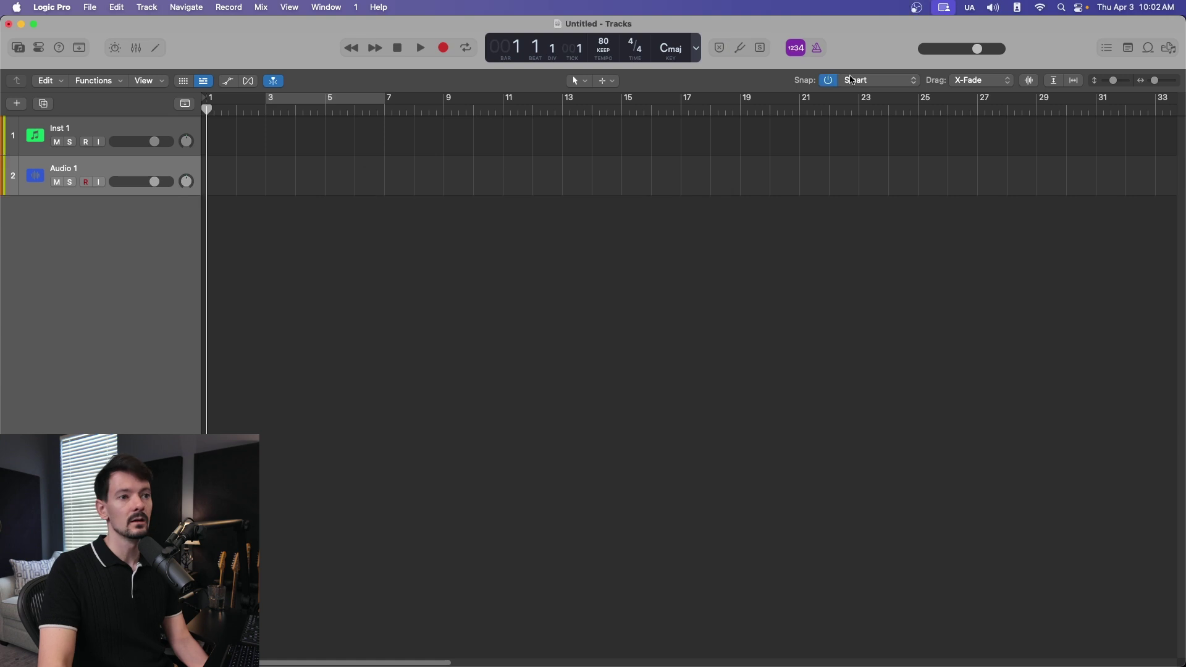
Turn the metronome on and count-in off, then play and stop to hear the click.
{"action": "left_click", "coordinate": [820, 48]}
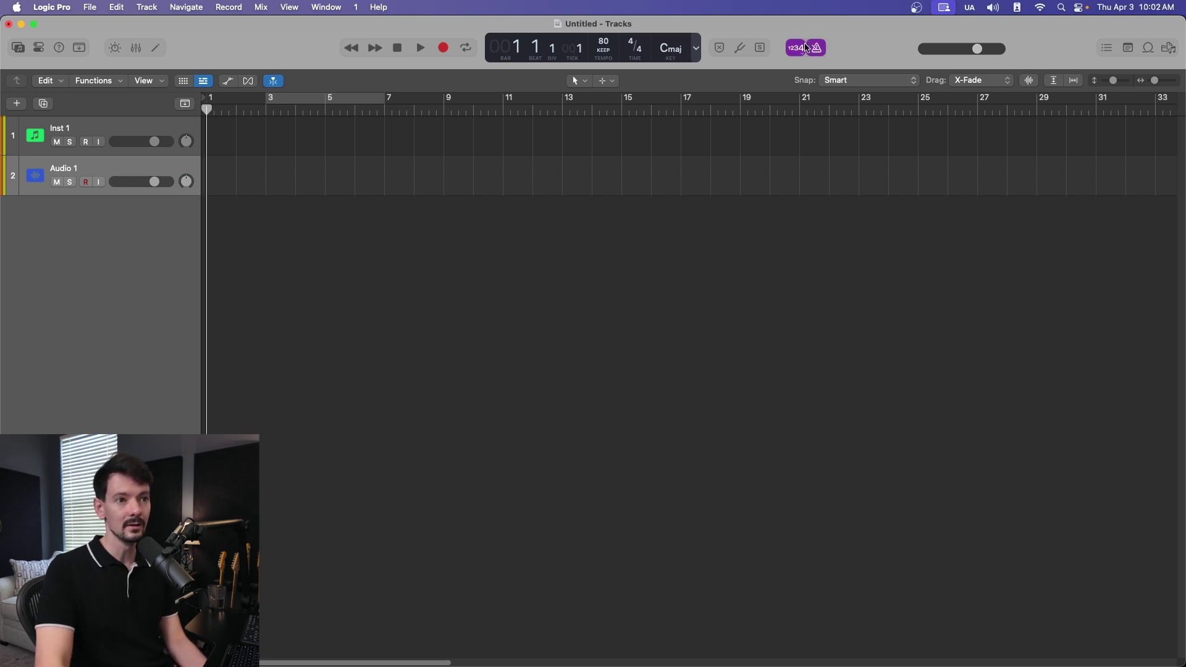
{"action": "left_click", "coordinate": [807, 47]}
{"action": "left_click", "coordinate": [817, 48]}
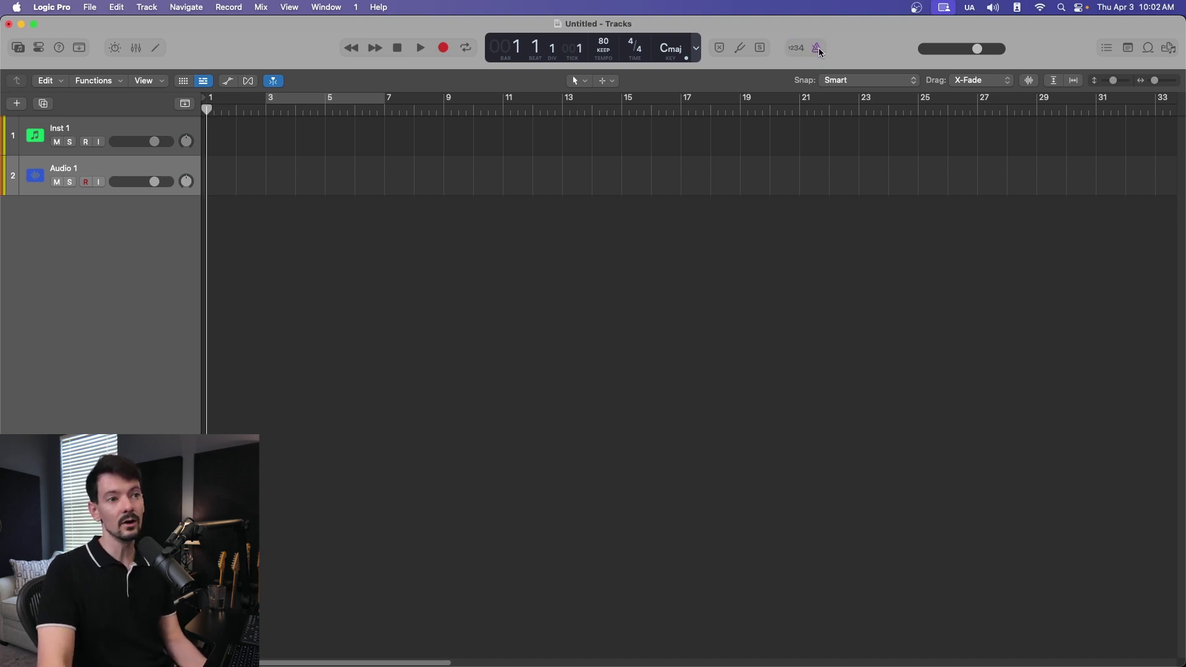
{"action": "left_click", "coordinate": [818, 49]}
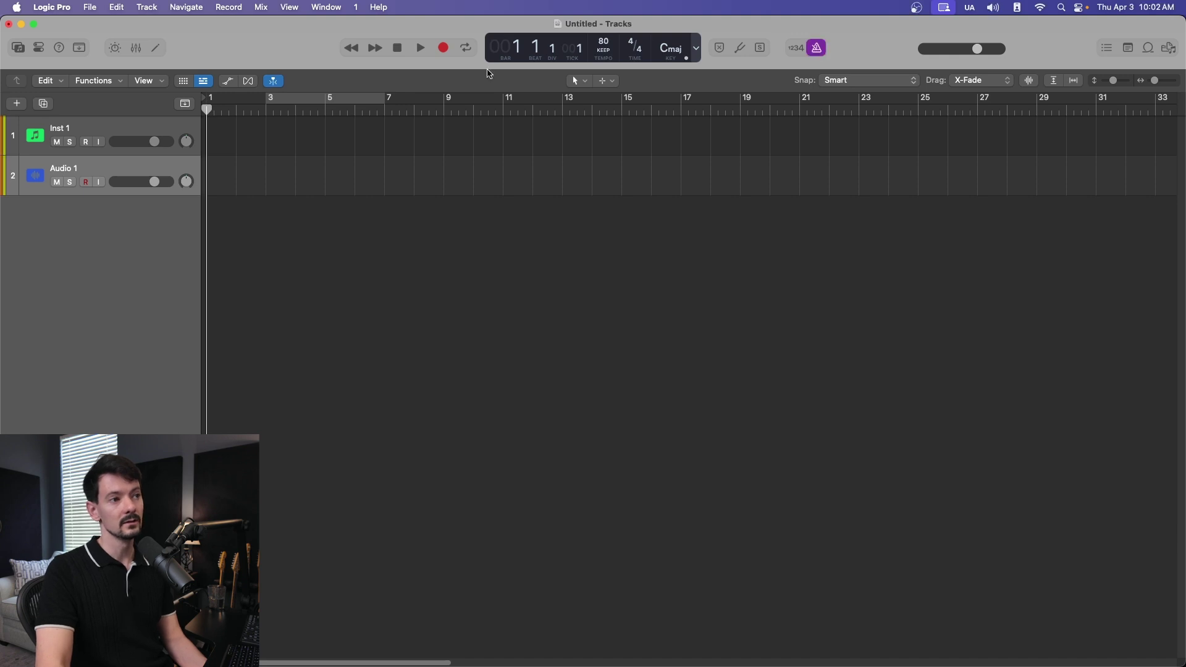
{"action": "left_click", "coordinate": [423, 48]}
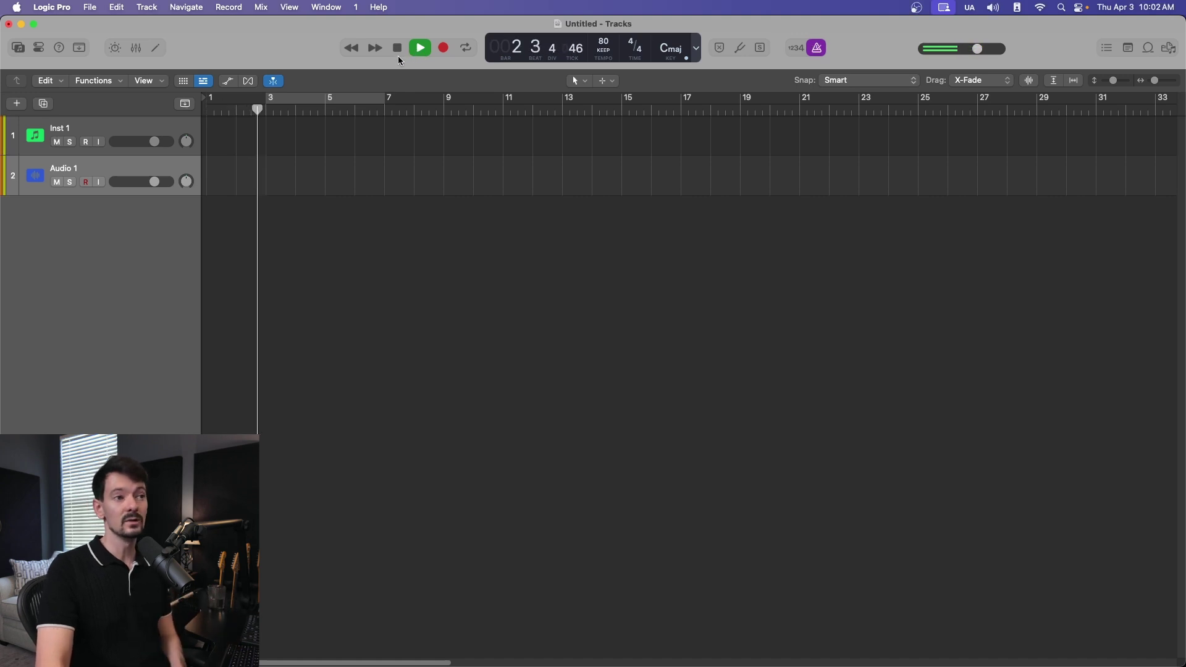
{"action": "left_click", "coordinate": [397, 54]}
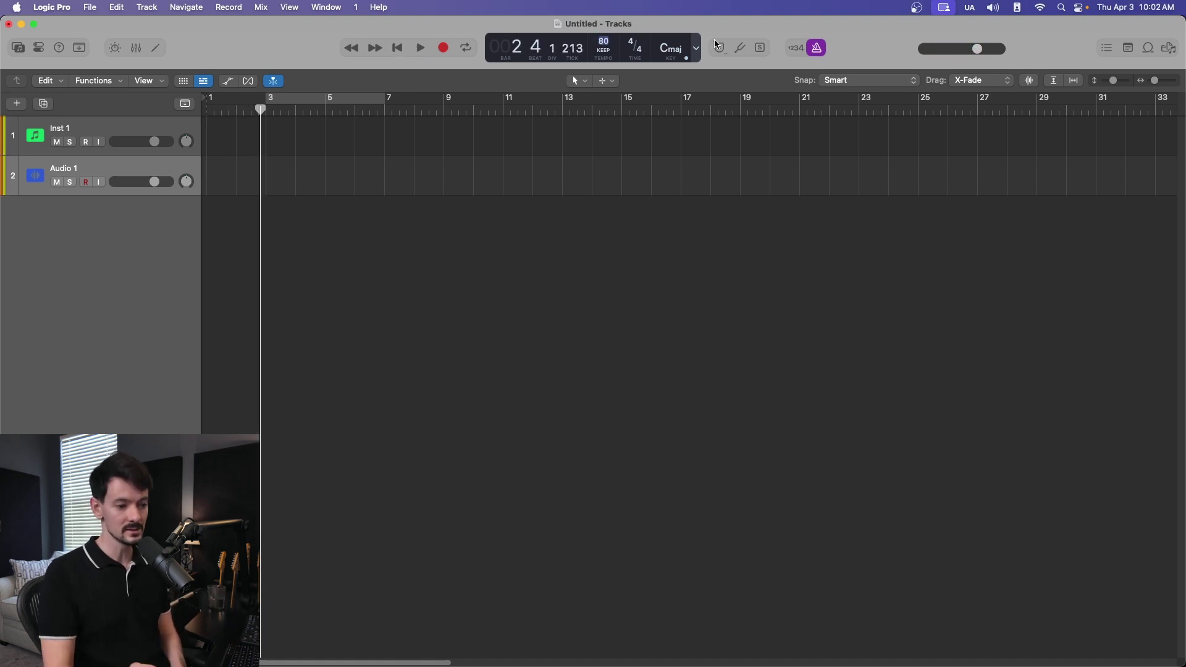
Set the tempo to 140, then play from bar 1 and stop.
{"action": "double_click", "coordinate": [603, 40]}
{"action": "type", "text": "140"}
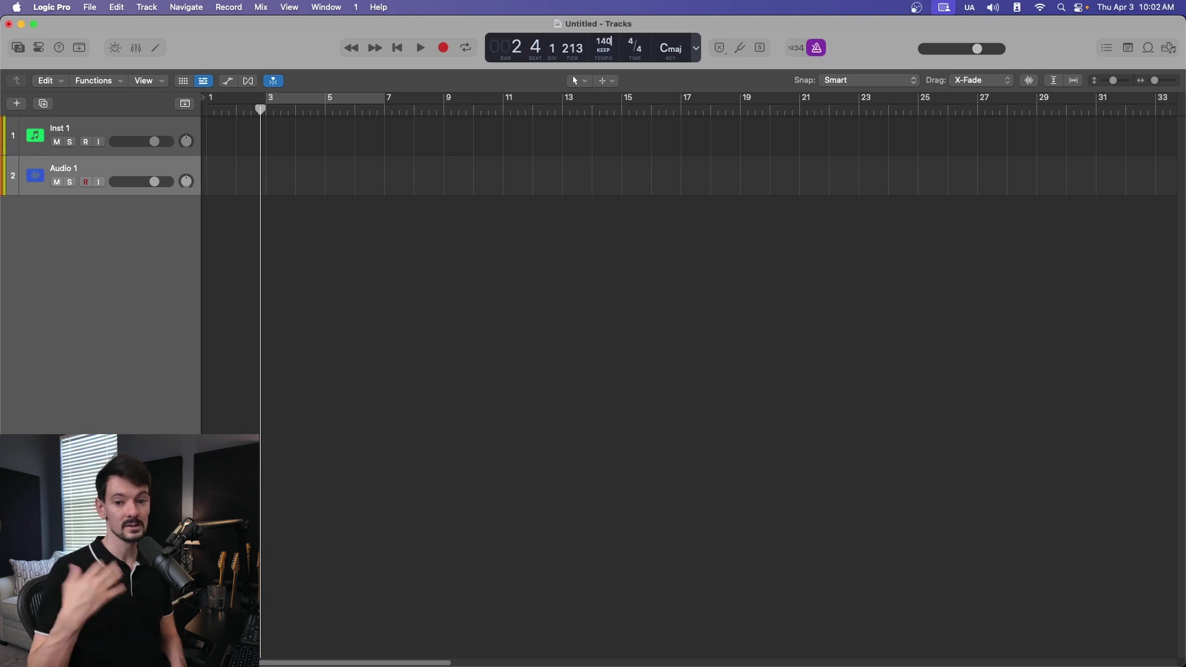
{"action": "key", "text": "Return"}
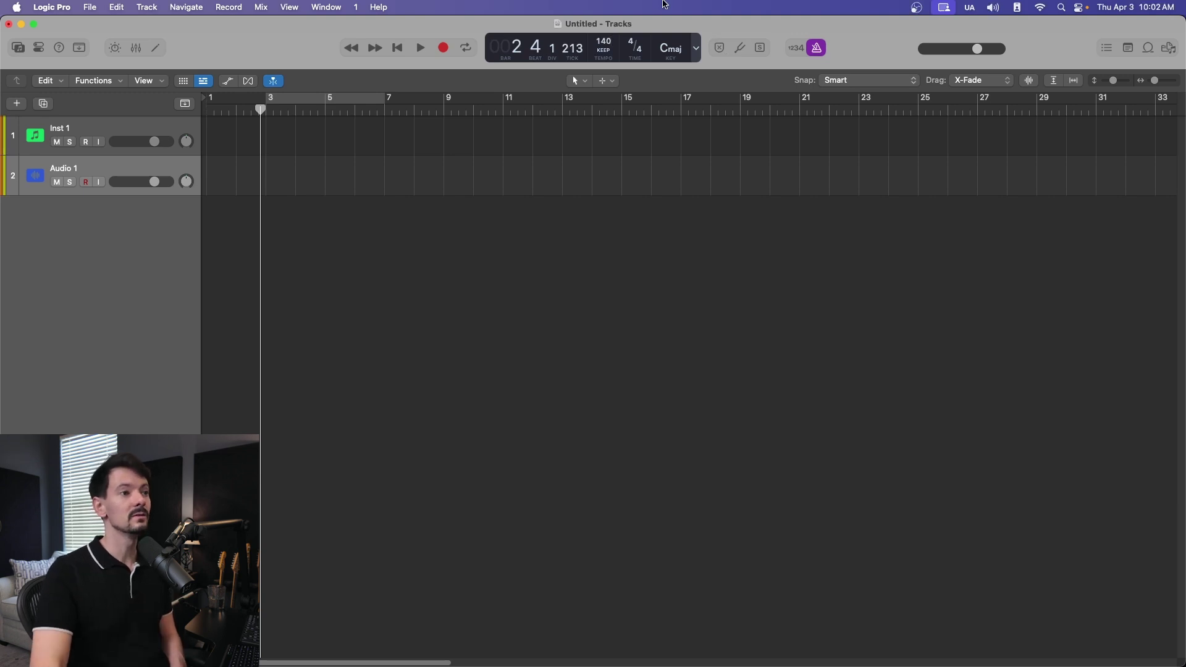
{"action": "left_click", "coordinate": [398, 51]}
{"action": "left_click", "coordinate": [409, 49]}
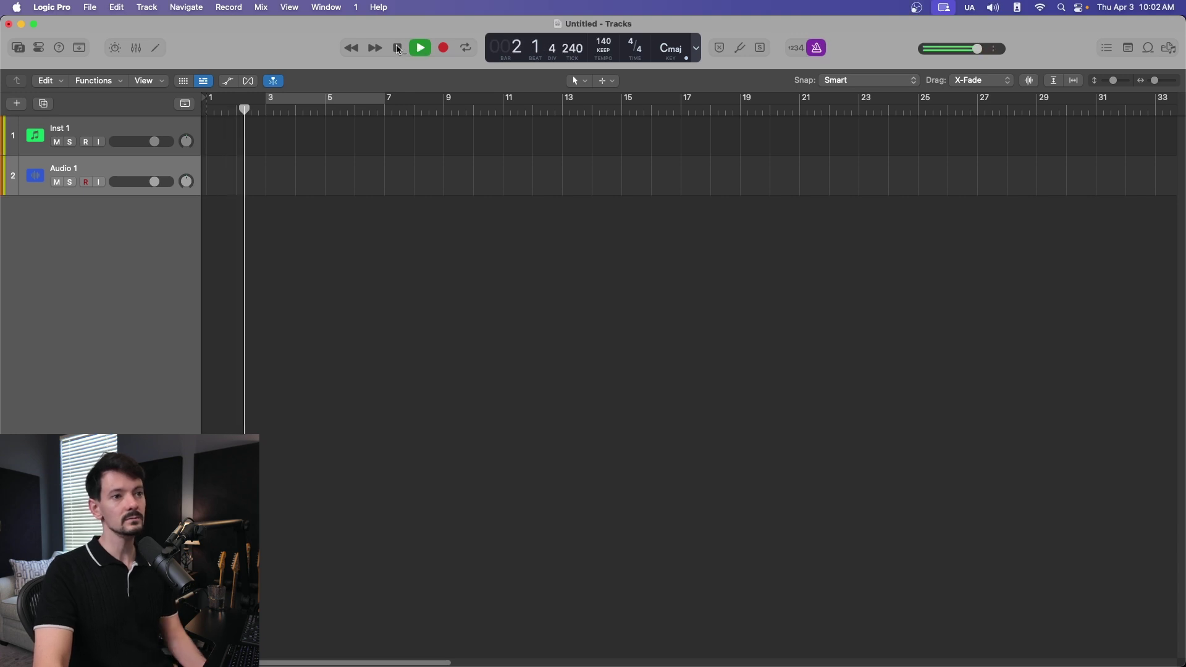
{"action": "left_click", "coordinate": [397, 48]}
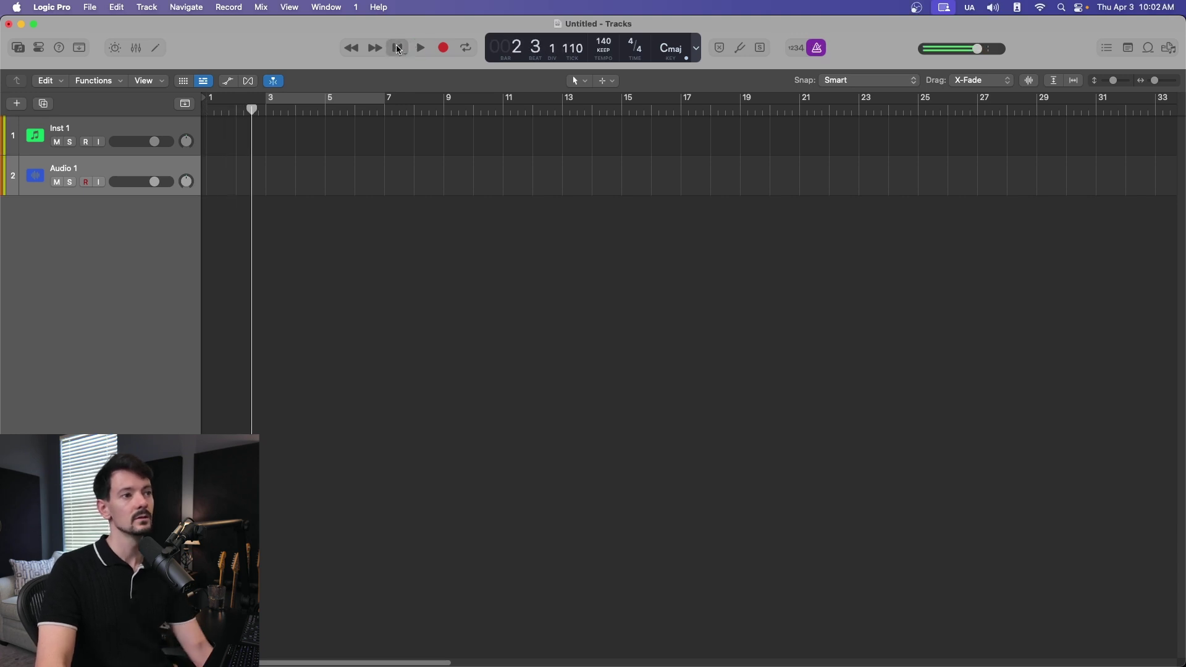
{"action": "left_click", "coordinate": [797, 48]}
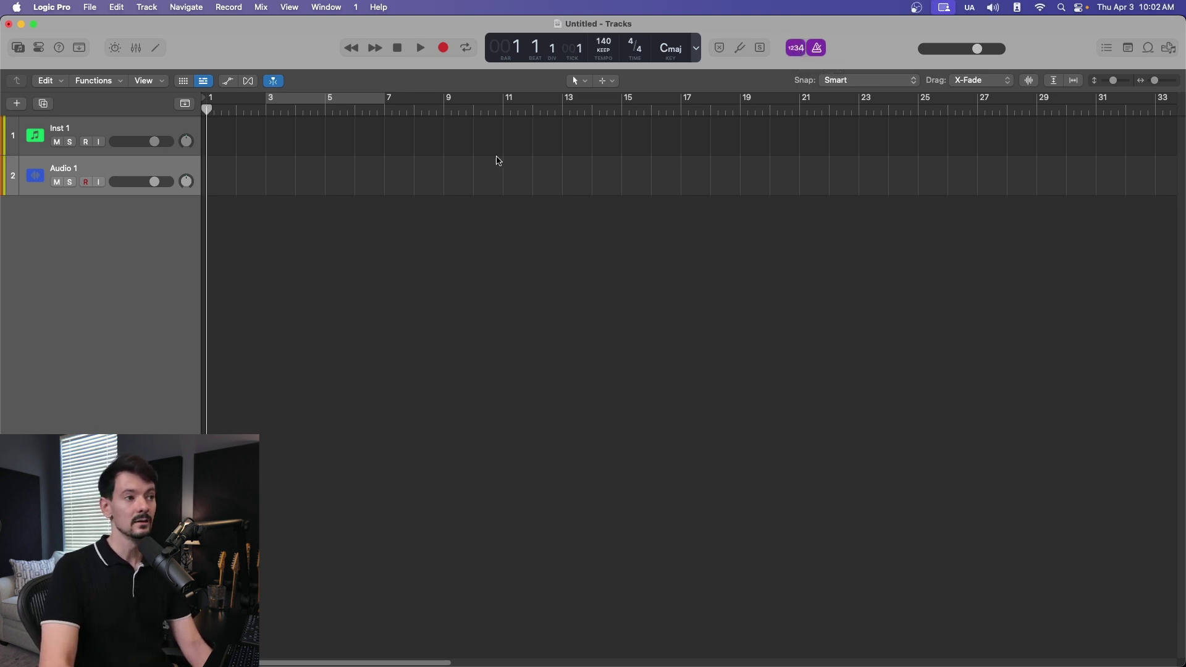
{"action": "left_click", "coordinate": [266, 110]}
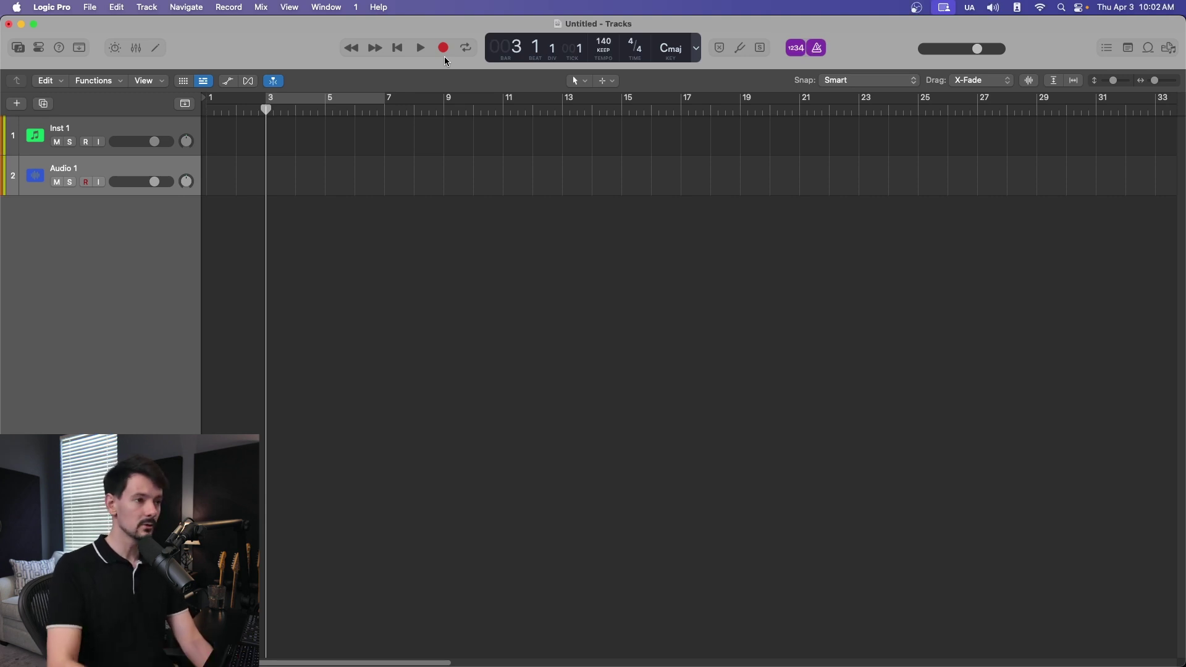
{"action": "left_click", "coordinate": [443, 47]}
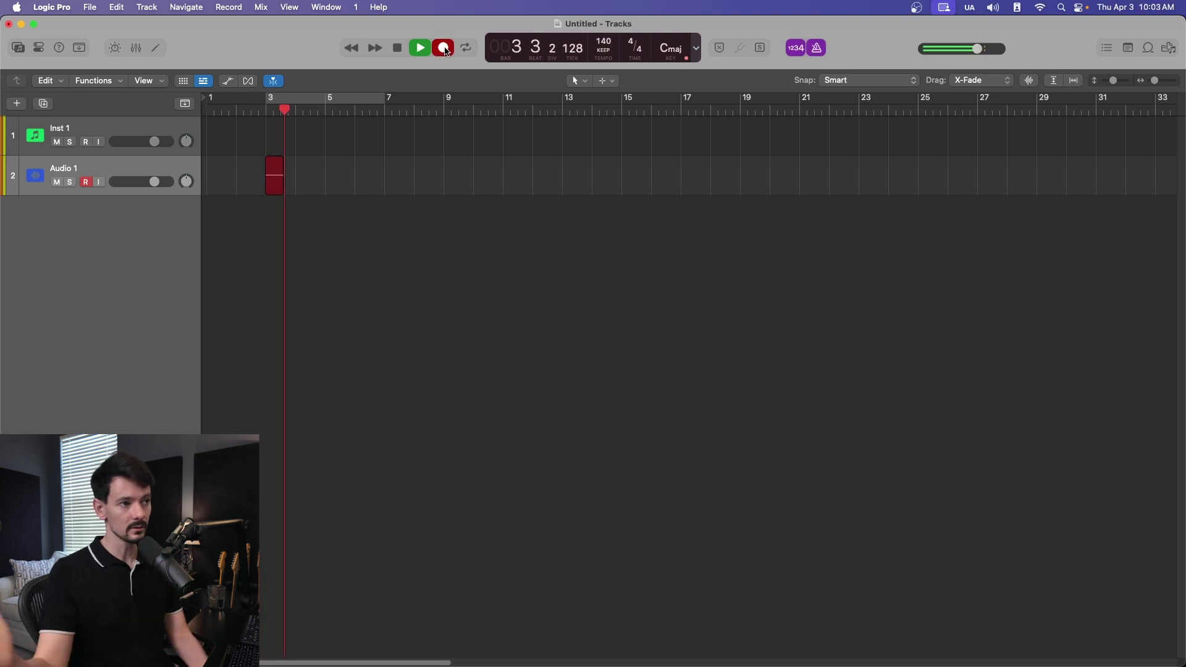
{"action": "key", "text": "space"}
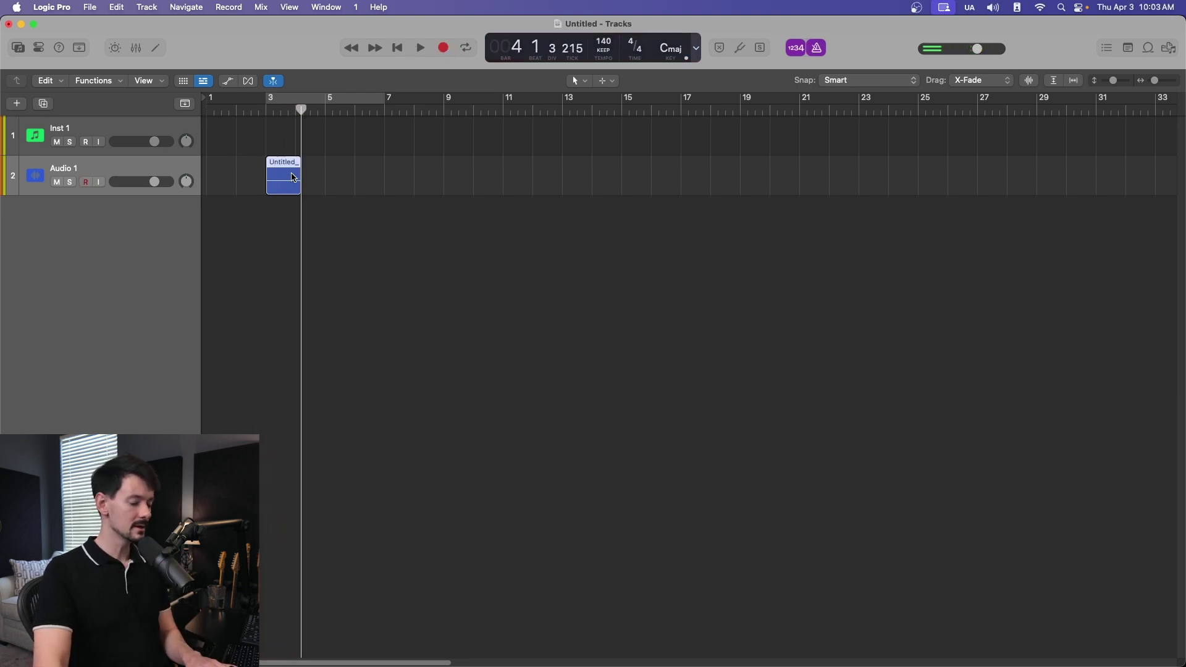
{"action": "key", "text": "Delete"}
{"action": "left_click", "coordinate": [696, 262]}
{"action": "left_click", "coordinate": [265, 108]}
{"action": "left_click", "coordinate": [797, 49]}
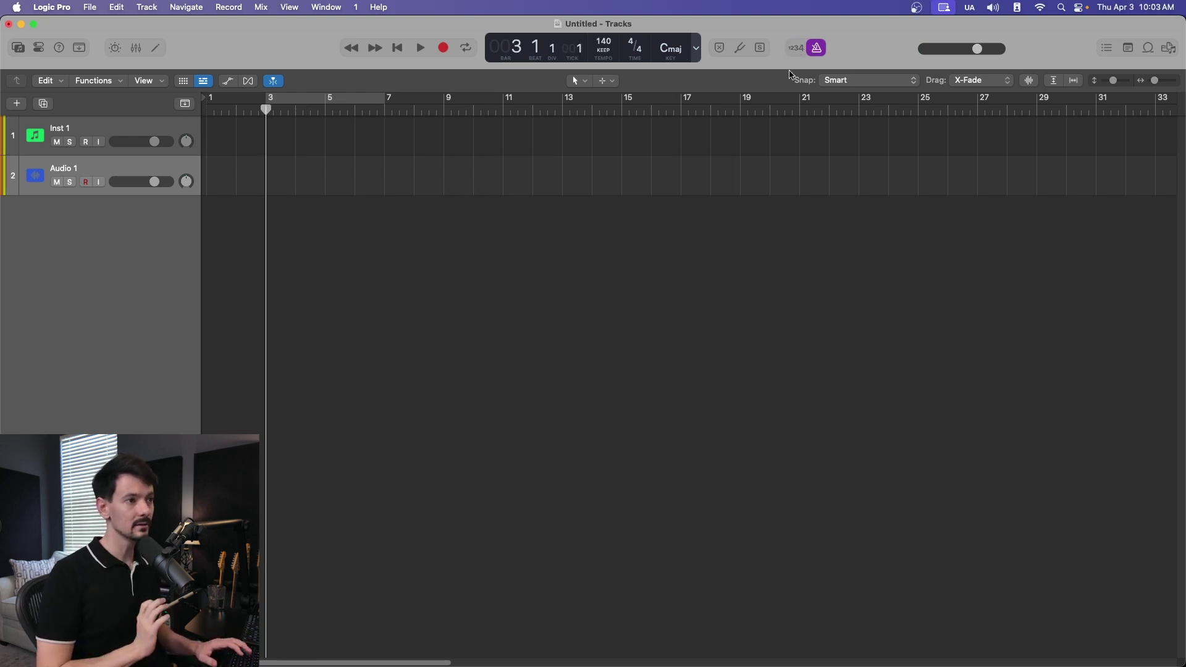
{"action": "key", "text": "r"}
{"action": "key", "text": "space"}
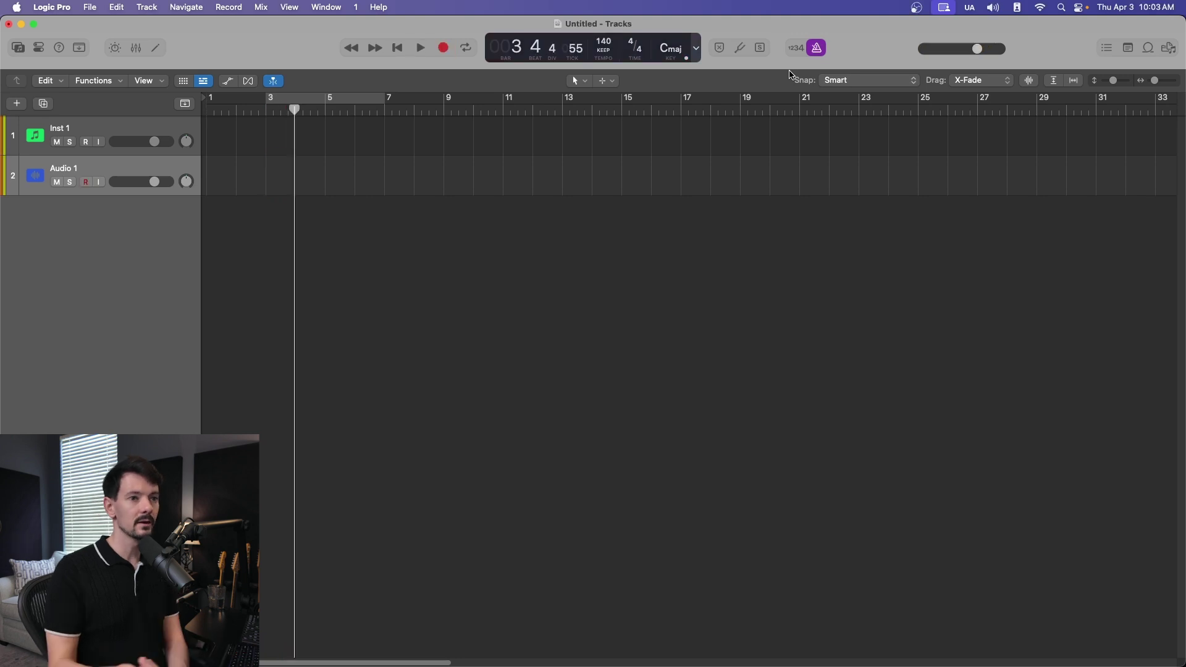
Turn off the metronome and nudge the Master Volume slider down slightly.
{"action": "mouse_move", "coordinate": [835, 81]}
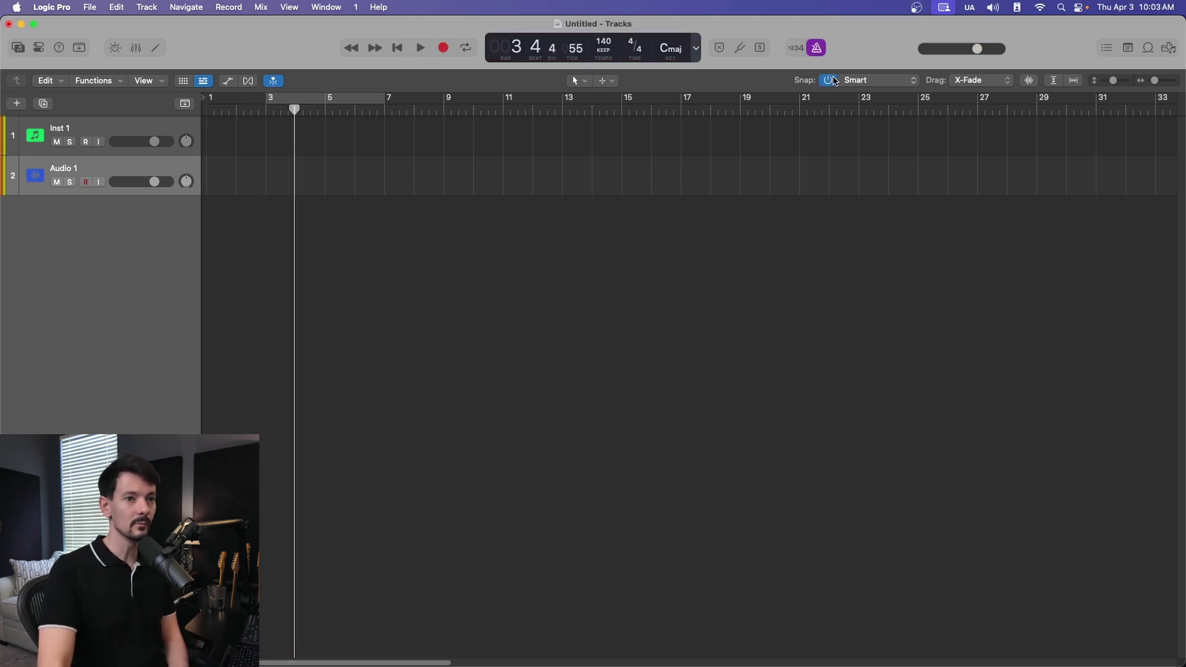
{"action": "left_click", "coordinate": [816, 47]}
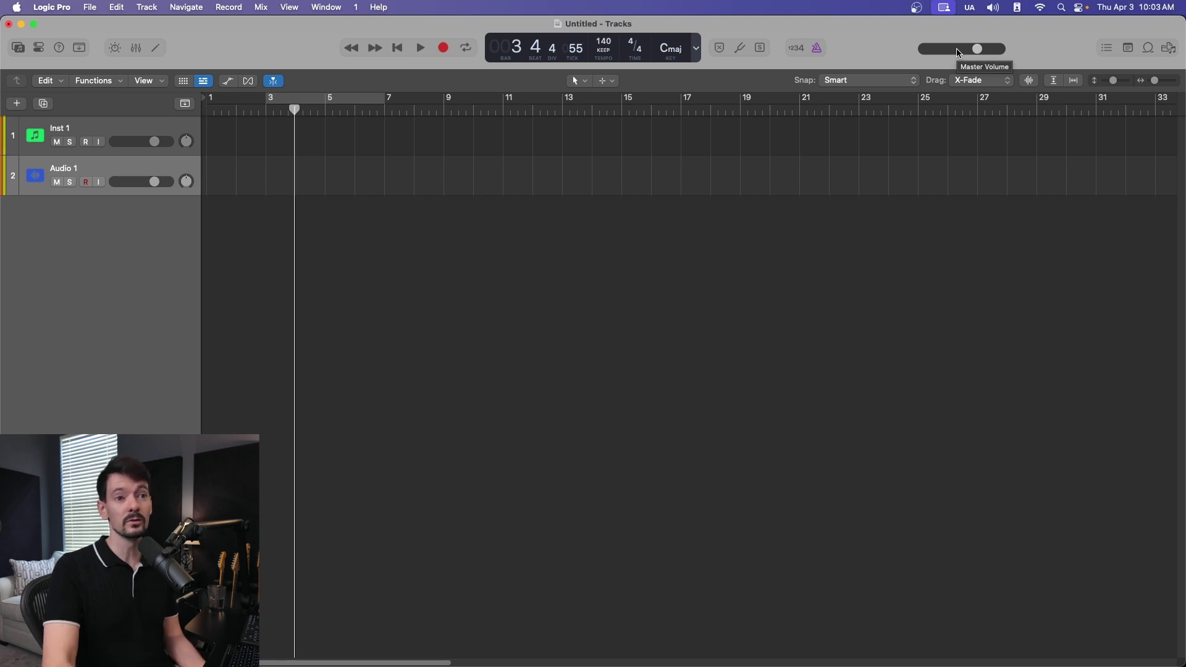
{"action": "left_click_drag", "start_coordinate": [958, 51], "coordinate": [931, 51]}
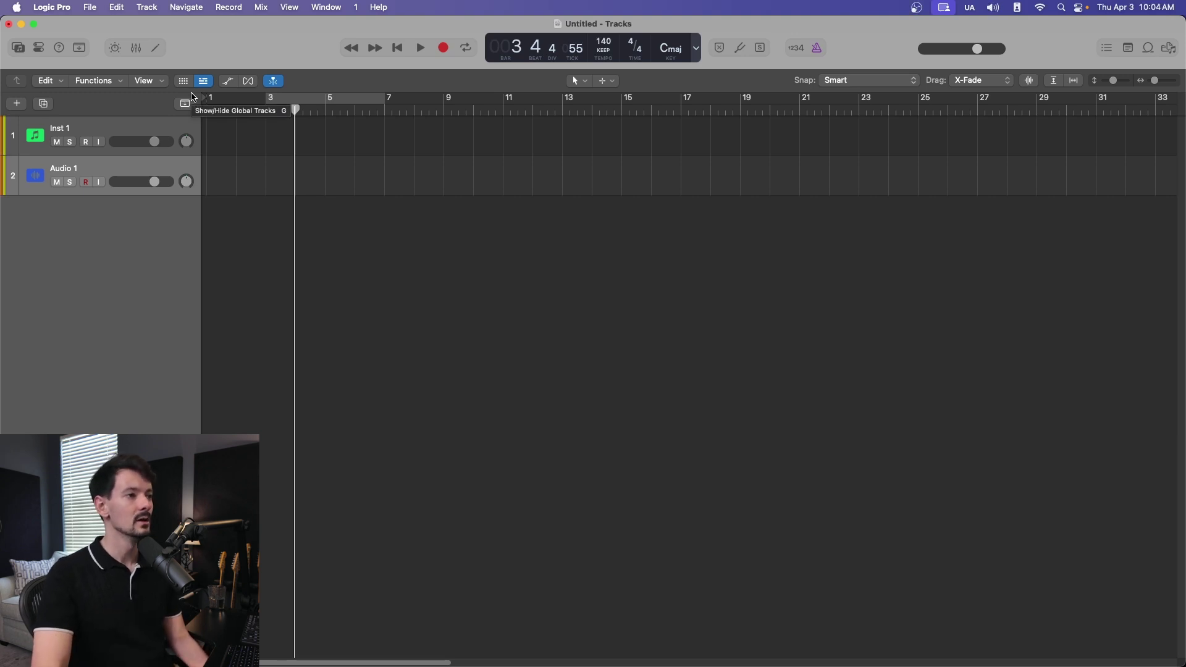
Open Quick Help with Shift-/ and toggle the Live Loops grid and Tracks Area, ending with tracks only.
{"action": "left_click", "coordinate": [184, 80]}
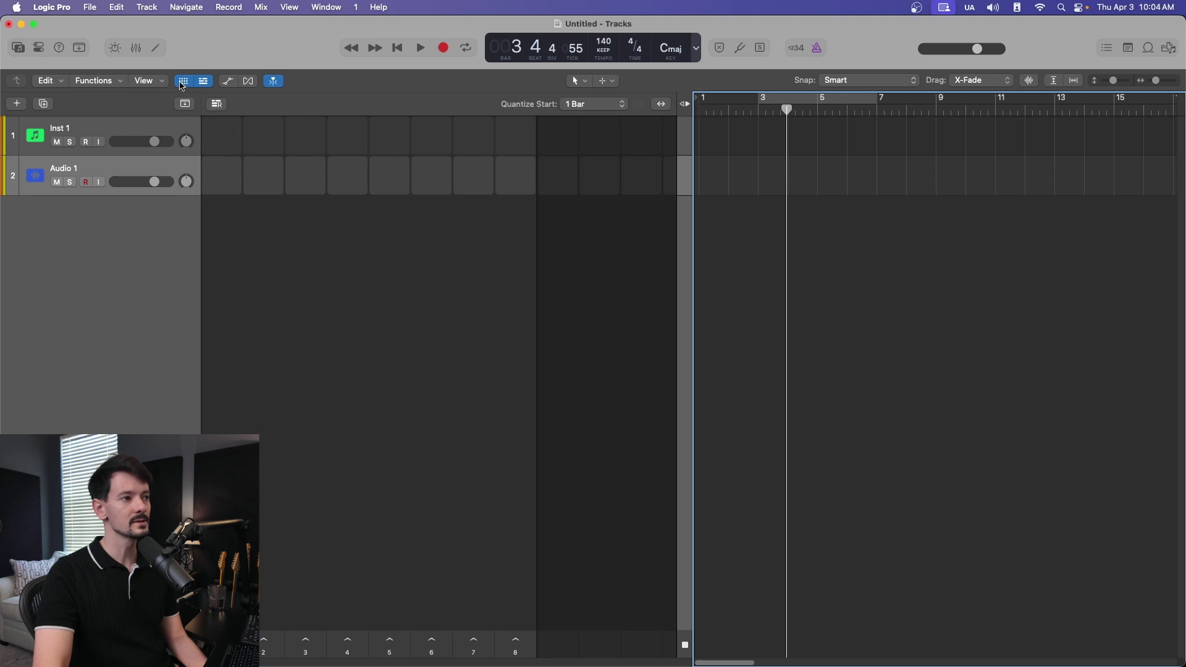
{"action": "key", "text": "shift+slash"}
{"action": "left_click", "coordinate": [183, 81]}
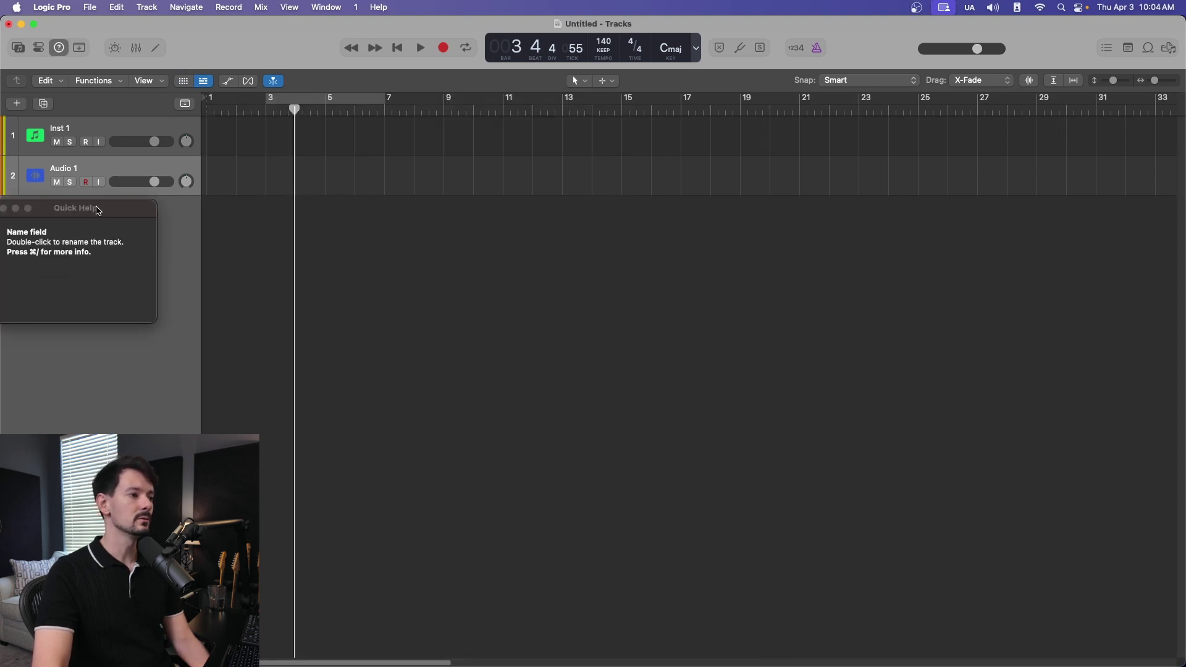
{"action": "left_click_drag", "start_coordinate": [100, 208], "coordinate": [130, 255]}
{"action": "left_click", "coordinate": [185, 82]}
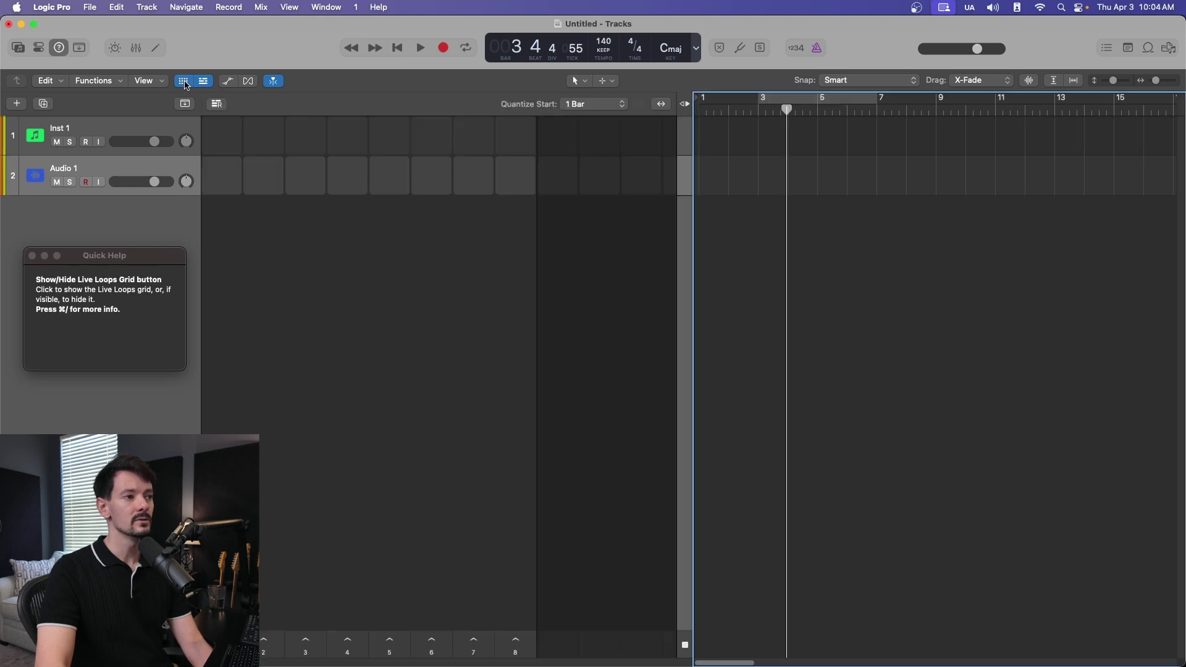
{"action": "left_click", "coordinate": [205, 81]}
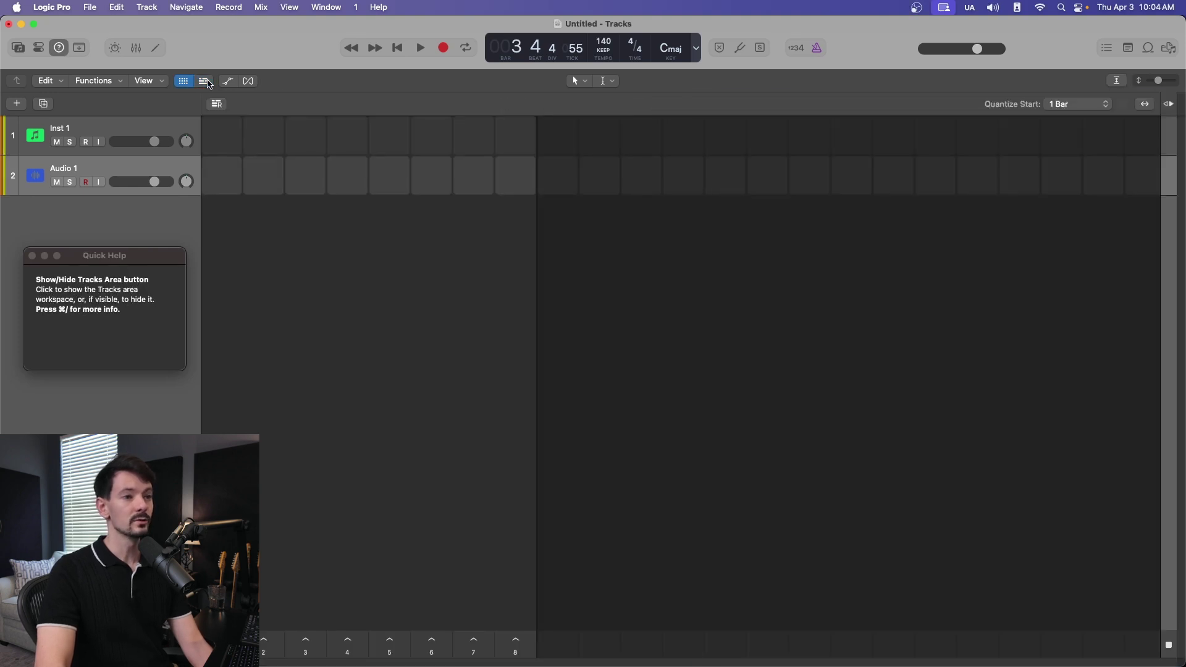
{"action": "left_click", "coordinate": [205, 81]}
{"action": "left_click", "coordinate": [184, 81]}
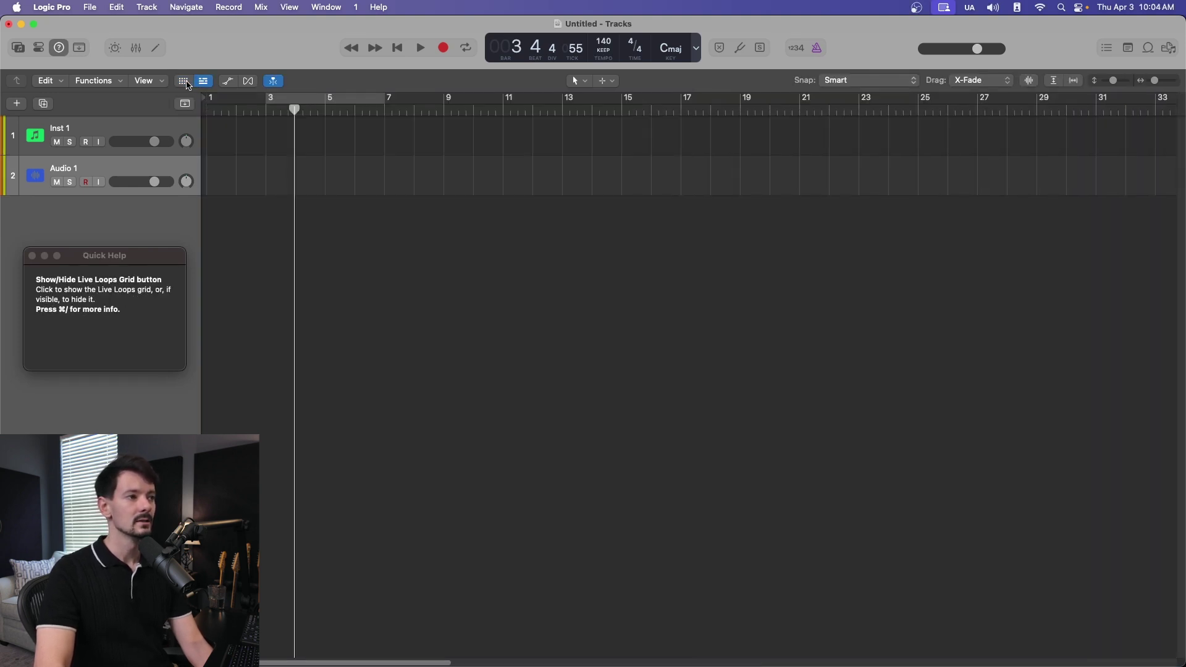
Show then hide the automation controls, and turn on flex editing for the tracks.
{"action": "left_click", "coordinate": [228, 84]}
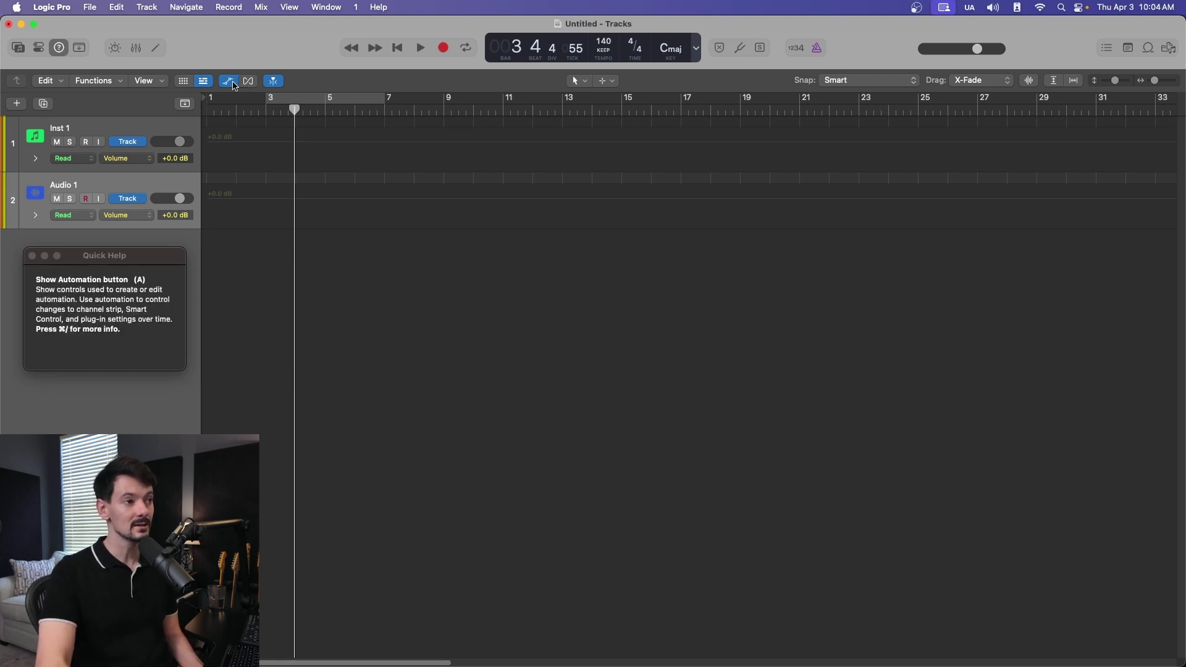
{"action": "left_click", "coordinate": [228, 82]}
{"action": "left_click", "coordinate": [247, 82]}
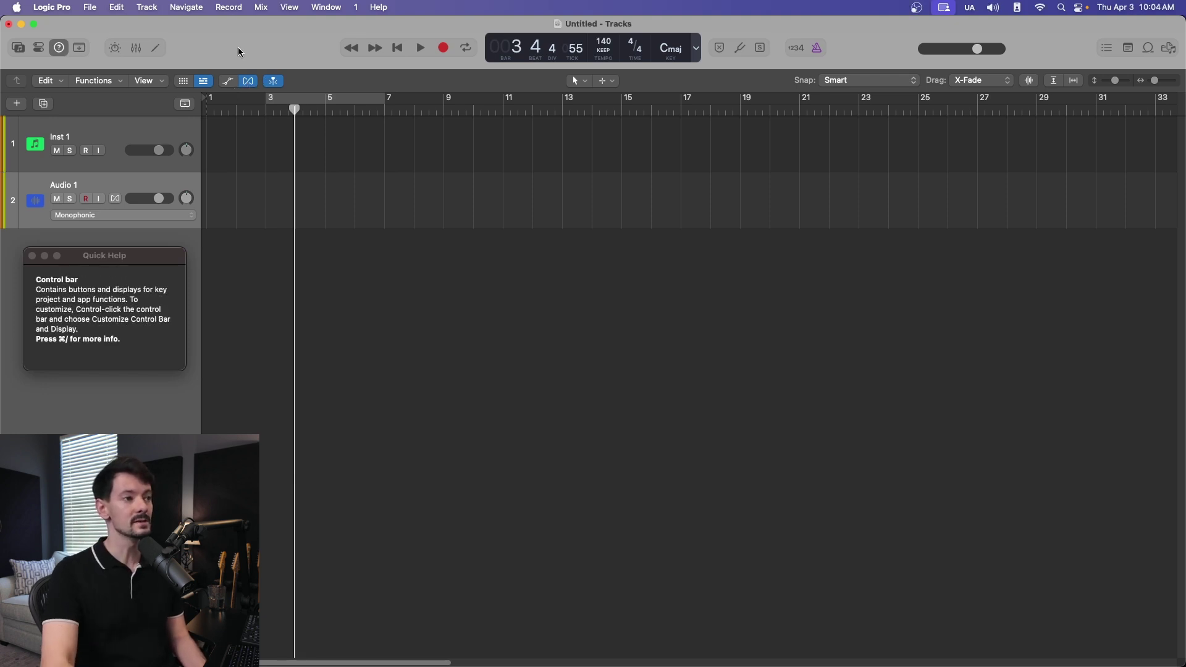
Turn flex editing off and browse the Edit, Functions and View menus without choosing anything.
{"action": "left_click", "coordinate": [249, 87]}
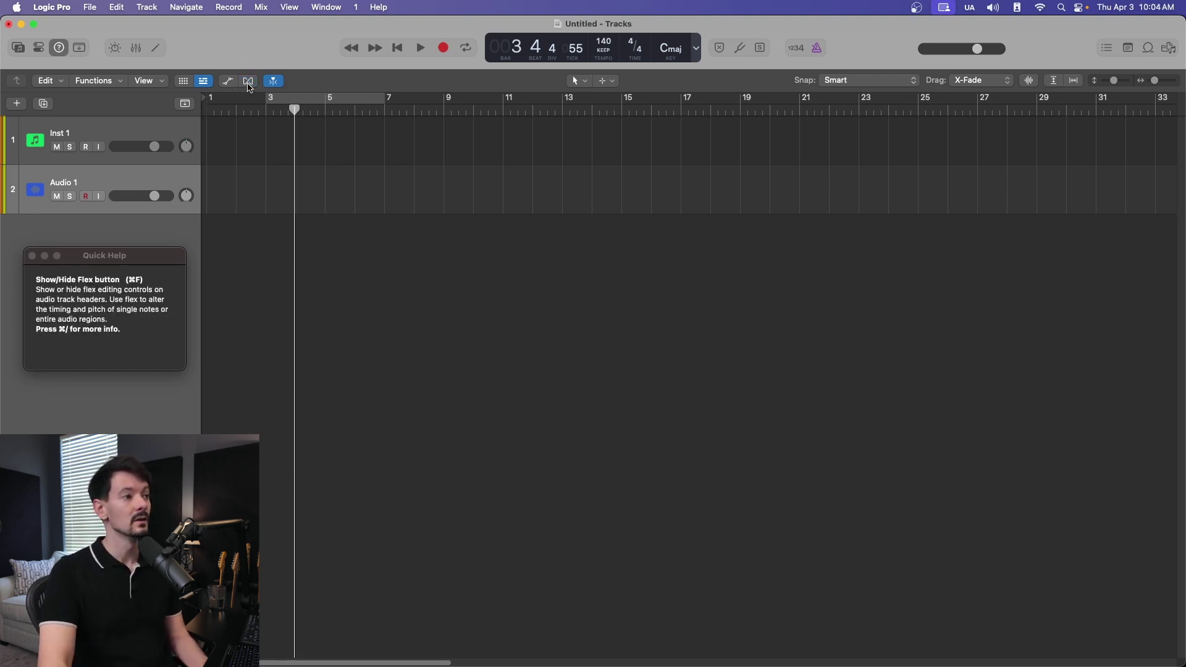
{"action": "left_click", "coordinate": [52, 83]}
{"action": "left_click", "coordinate": [171, 67]}
{"action": "left_click", "coordinate": [96, 80]}
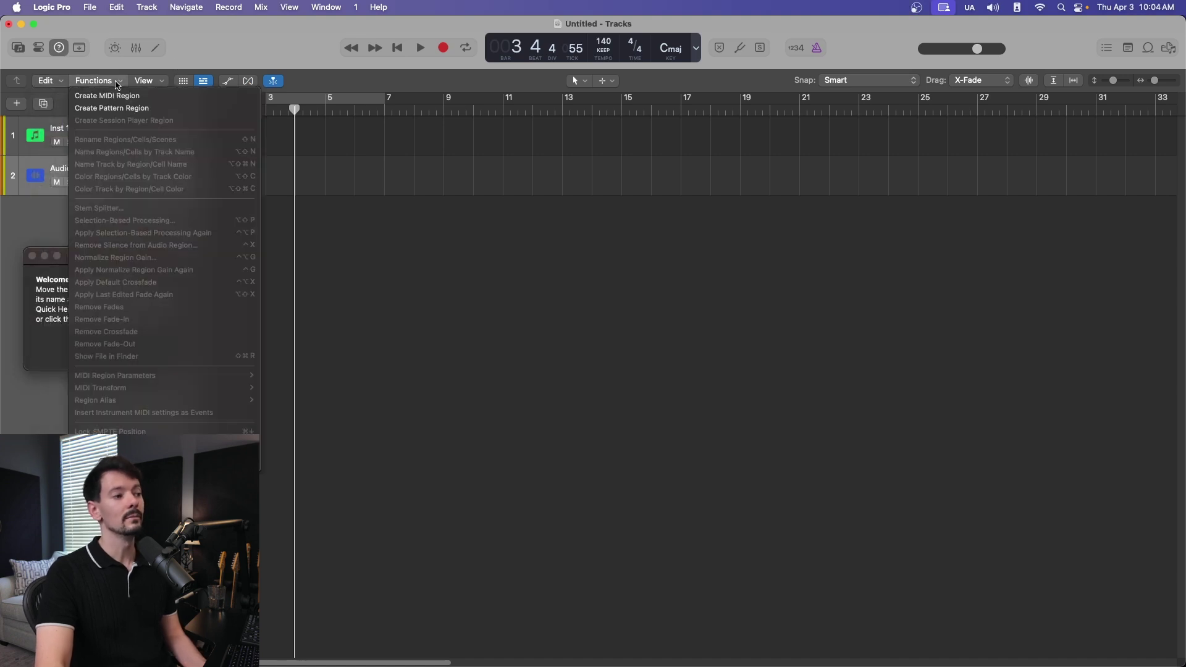
{"action": "left_click", "coordinate": [316, 73]}
{"action": "left_click", "coordinate": [143, 81]}
{"action": "left_click", "coordinate": [82, 93]}
{"action": "left_click", "coordinate": [144, 81]}
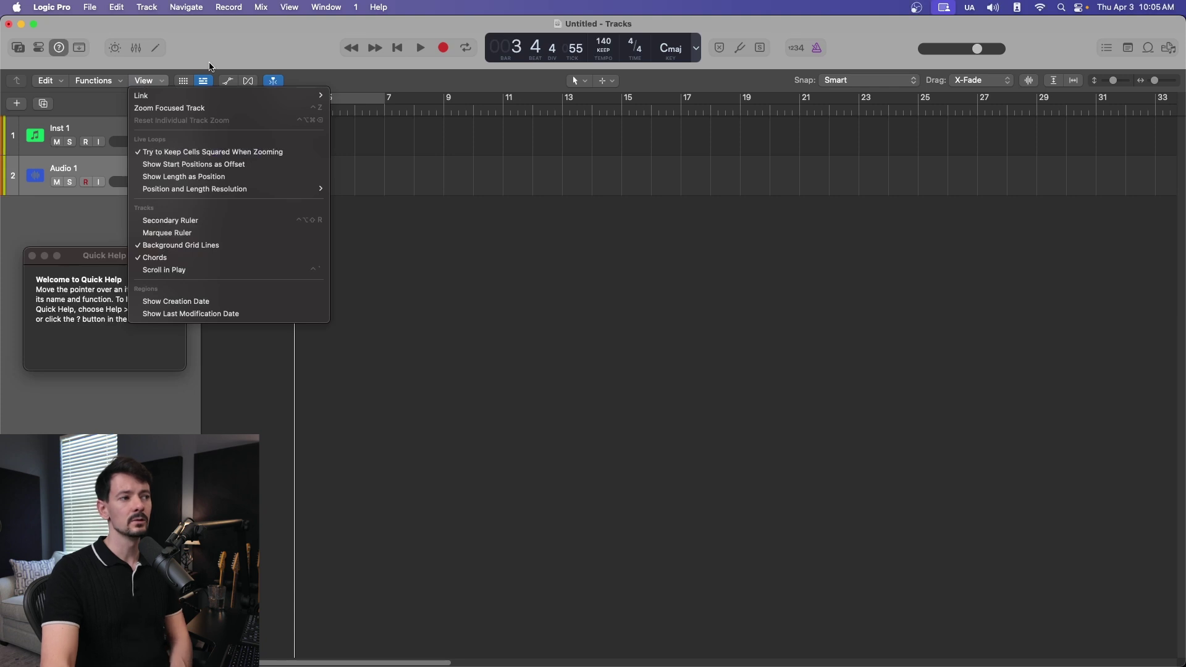
{"action": "left_click", "coordinate": [389, 154]}
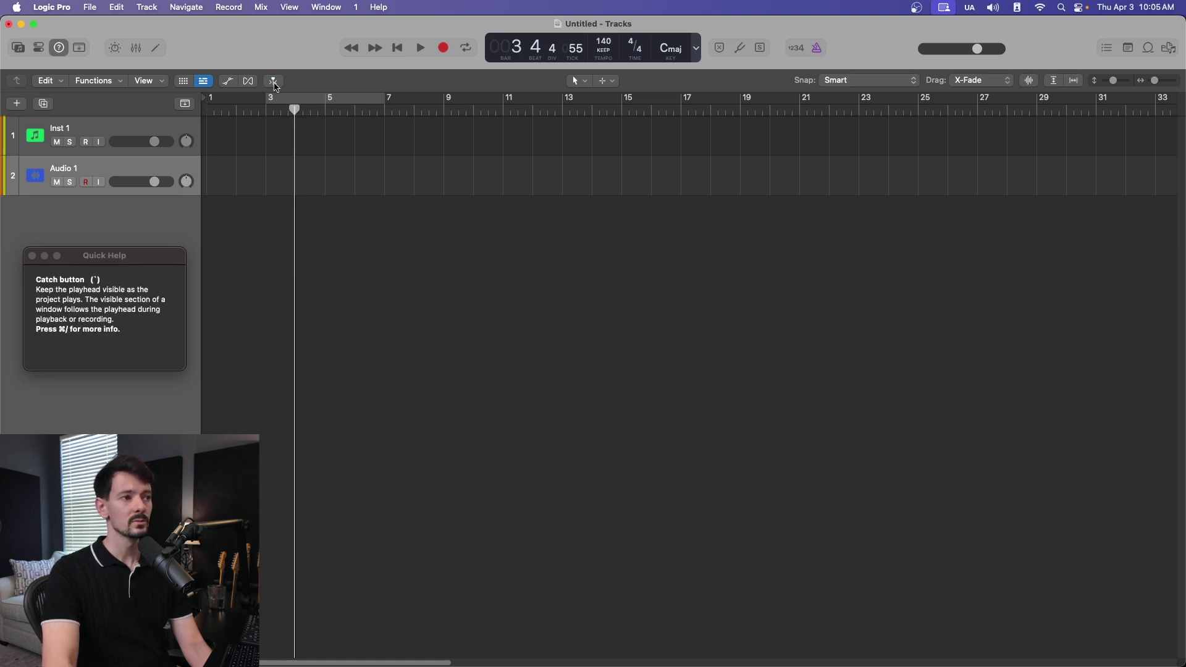
Move the playhead to bar 33 and play, scrolling the timeline while it runs, then stop.
{"action": "left_click", "coordinate": [274, 81]}
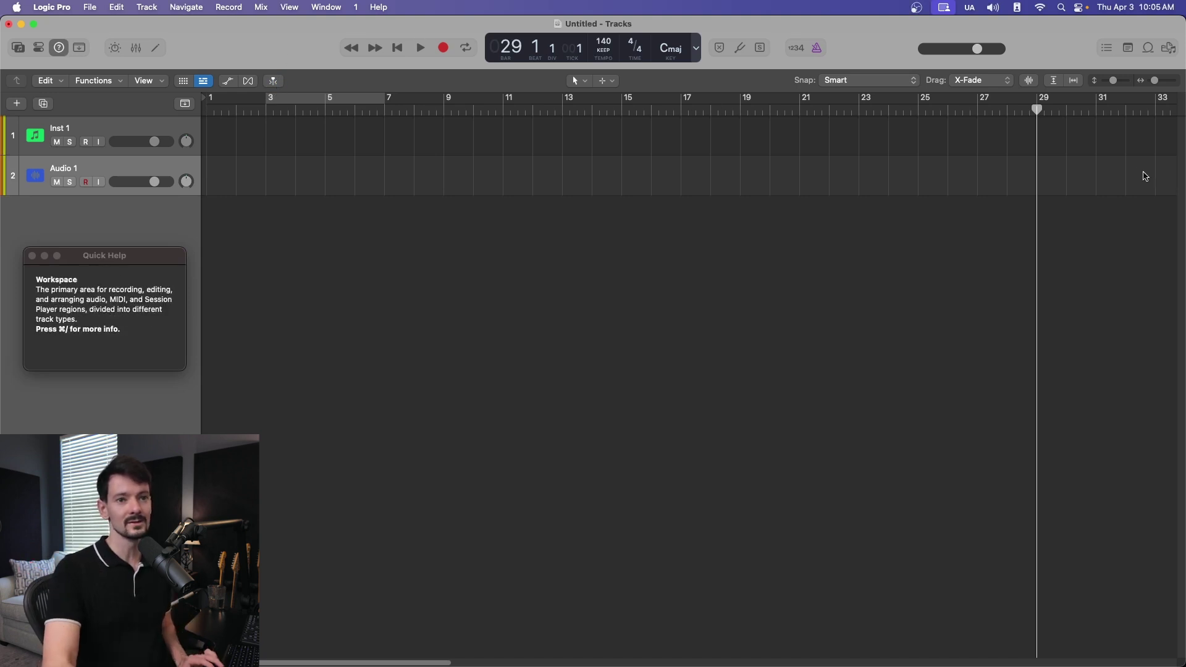
{"action": "left_click", "coordinate": [1155, 109]}
{"action": "key", "text": "space"}
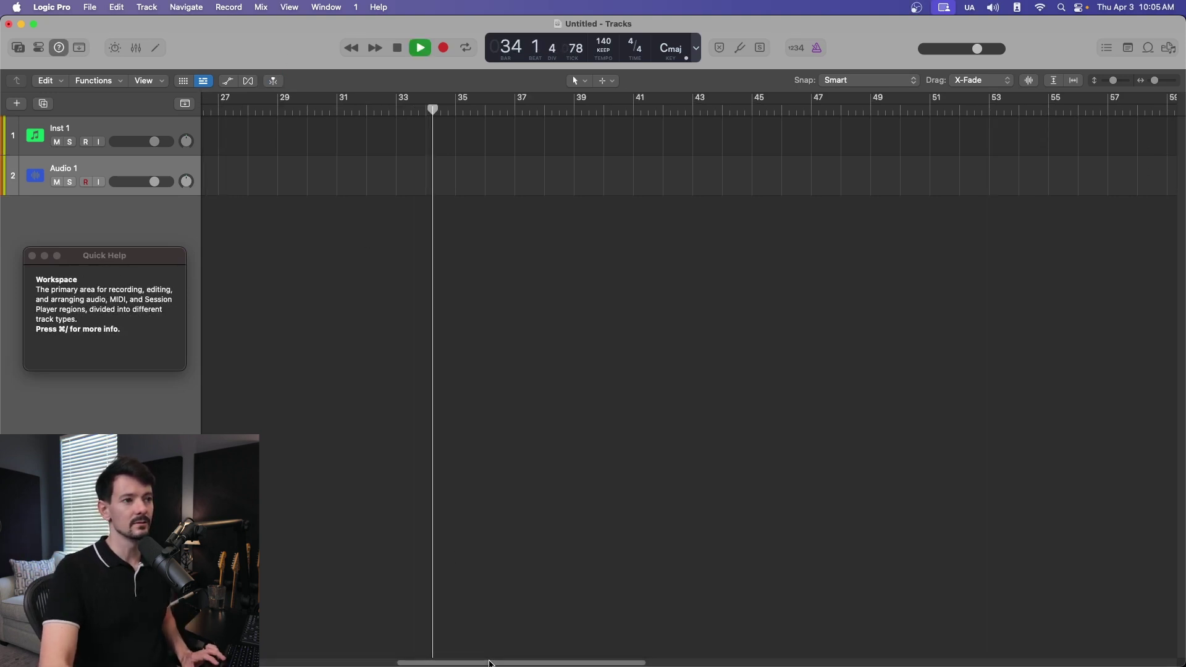
{"action": "scroll", "coordinate": [307, 648], "scroll_direction": "left", "scroll_amount": 10}
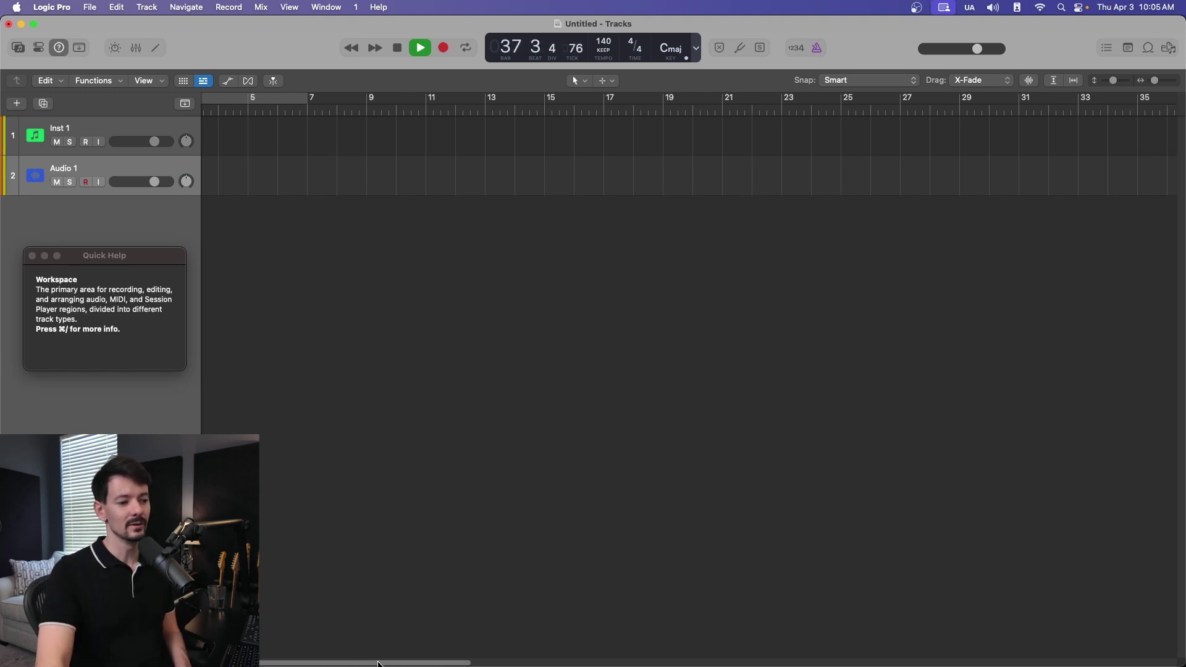
{"action": "scroll", "coordinate": [379, 663], "scroll_direction": "right", "scroll_amount": 10}
{"action": "scroll", "coordinate": [343, 663], "scroll_direction": "left", "scroll_amount": 15}
{"action": "scroll", "coordinate": [371, 663], "scroll_direction": "right", "scroll_amount": 5}
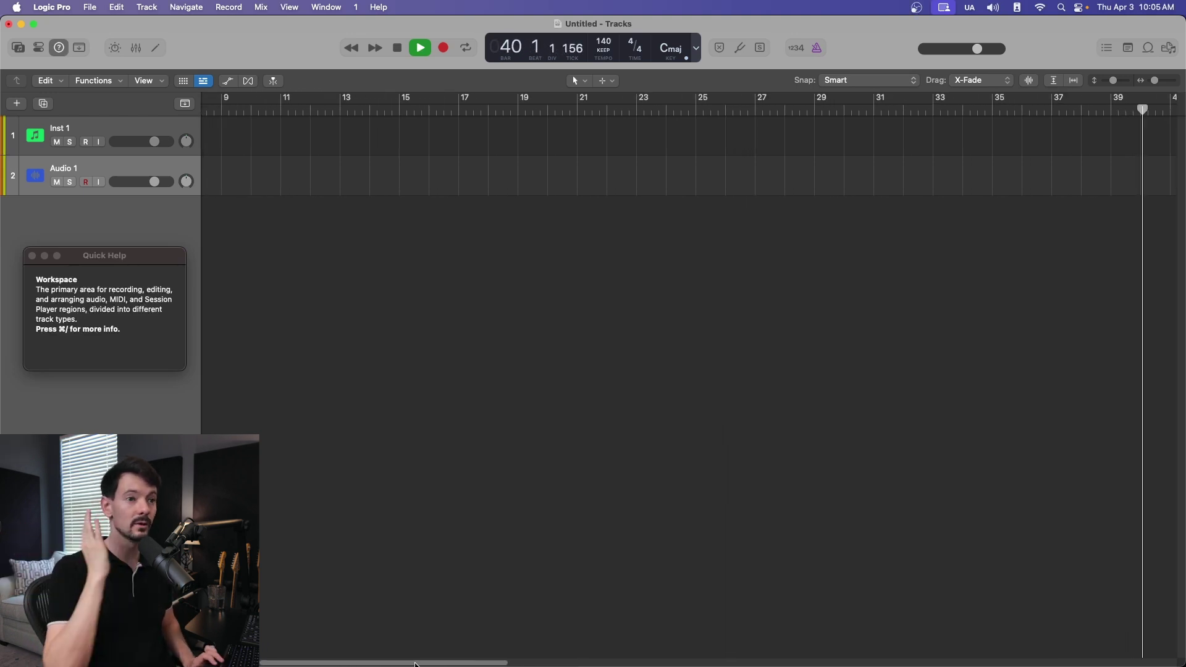
{"action": "key", "text": "space"}
Re-enable Catch, play again jumping ahead to bar 67, stop, and return to bar 1.
{"action": "left_click", "coordinate": [273, 81]}
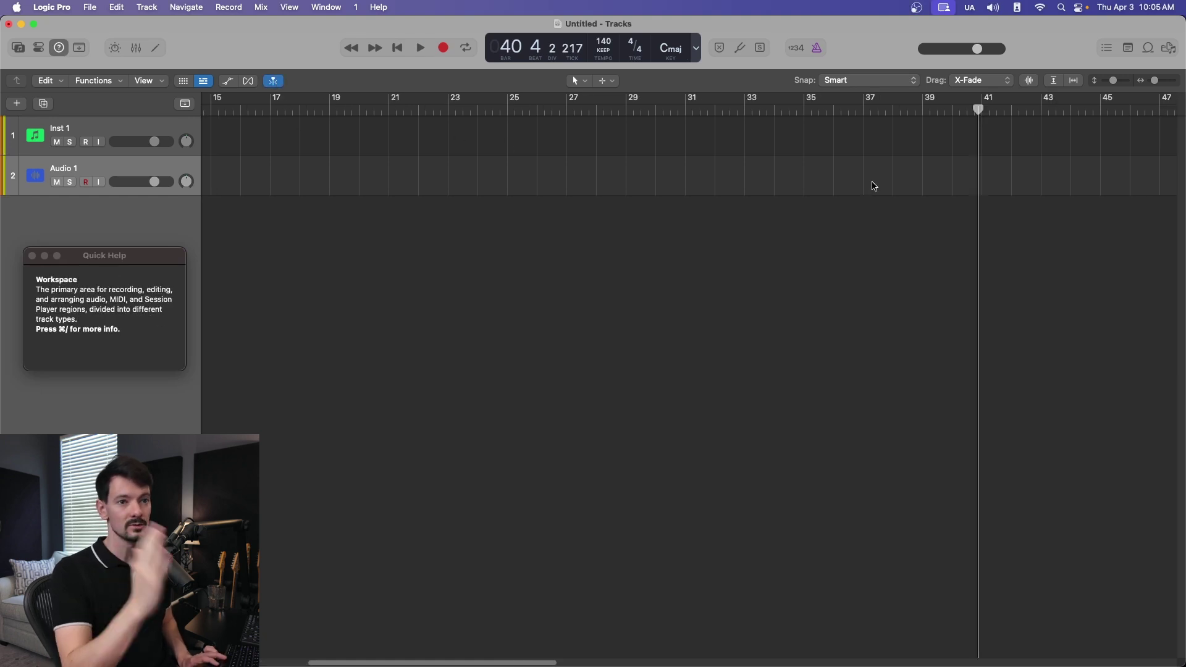
{"action": "key", "text": "space"}
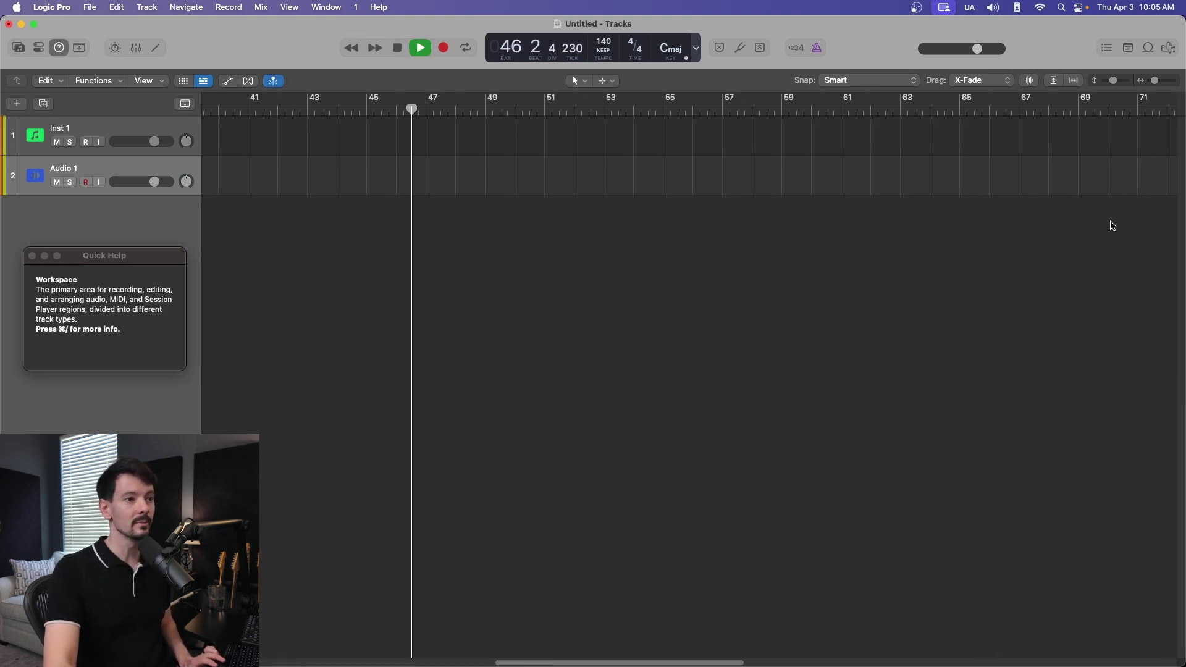
{"action": "left_click", "coordinate": [1025, 111]}
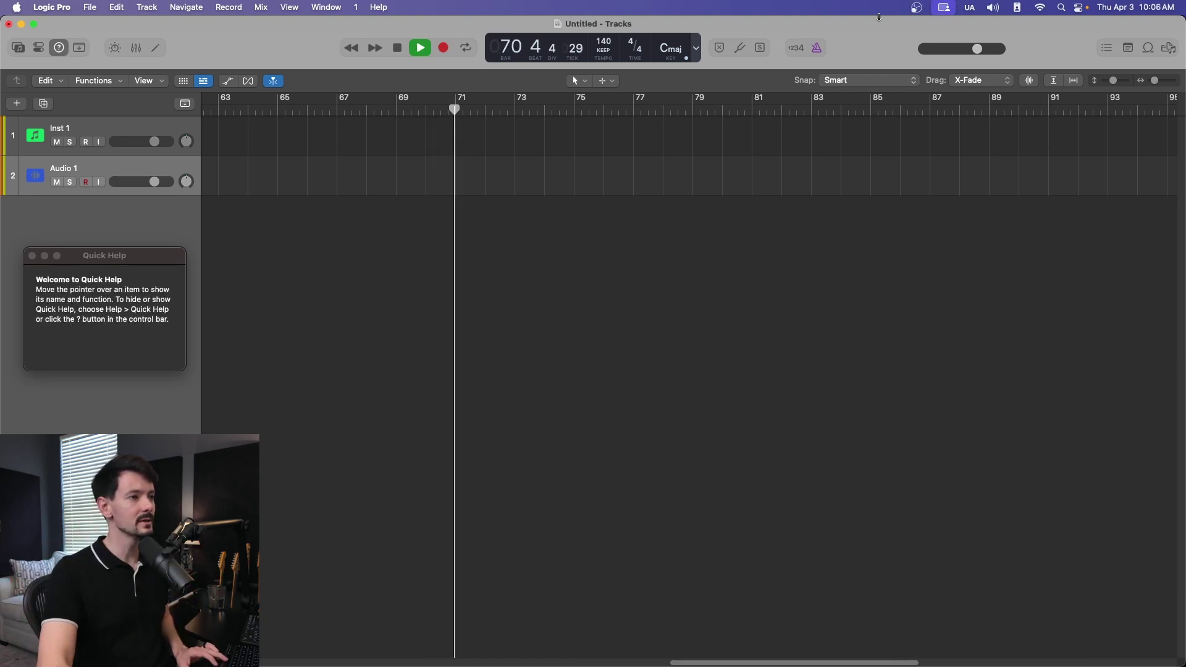
{"action": "key", "text": "space"}
{"action": "left_click", "coordinate": [397, 53]}
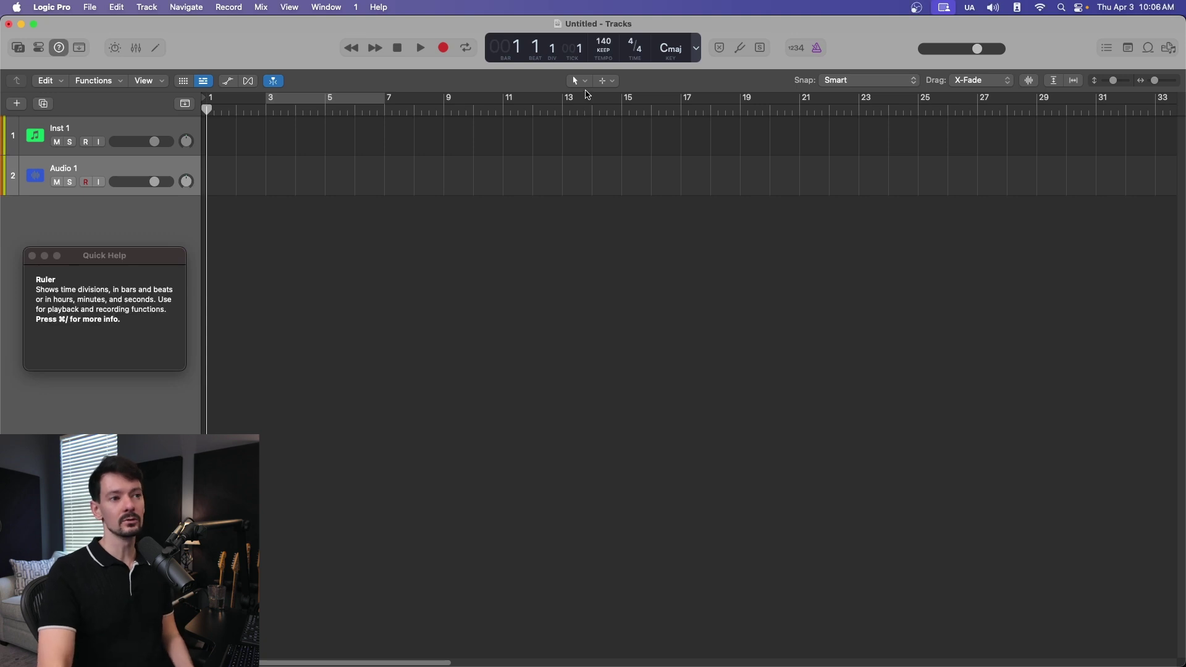
Keep the Pointer Tool as the main tool and briefly make the Pencil the secondary tool.
{"action": "right_click", "coordinate": [529, 317]}
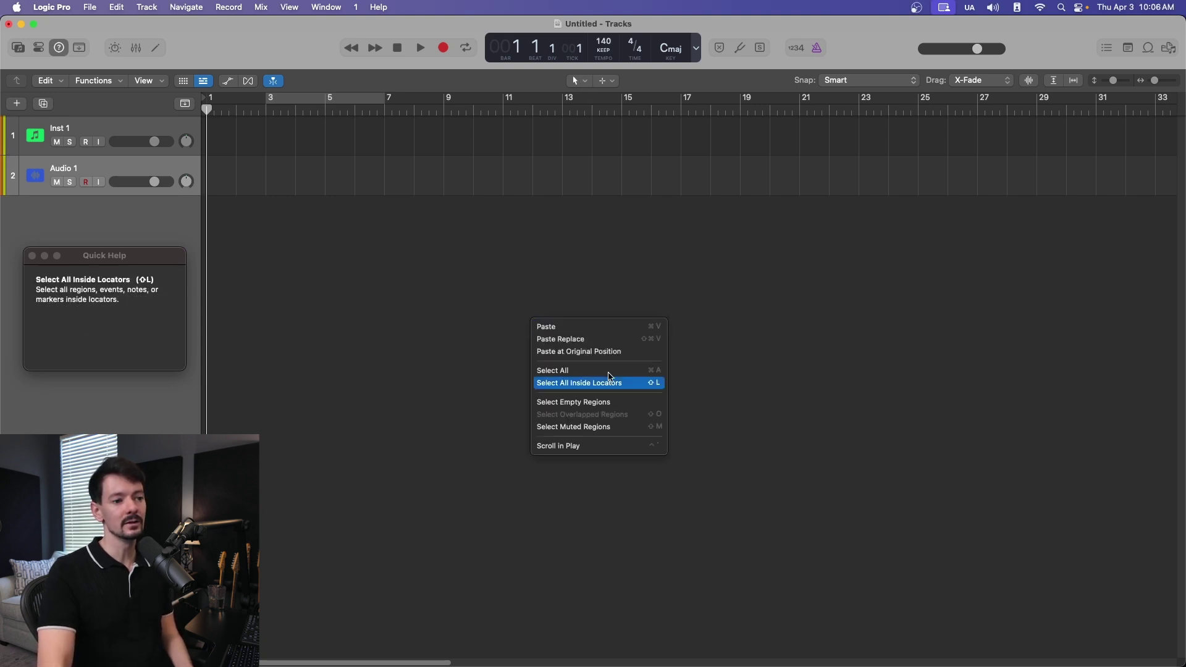
{"action": "left_click", "coordinate": [530, 326]}
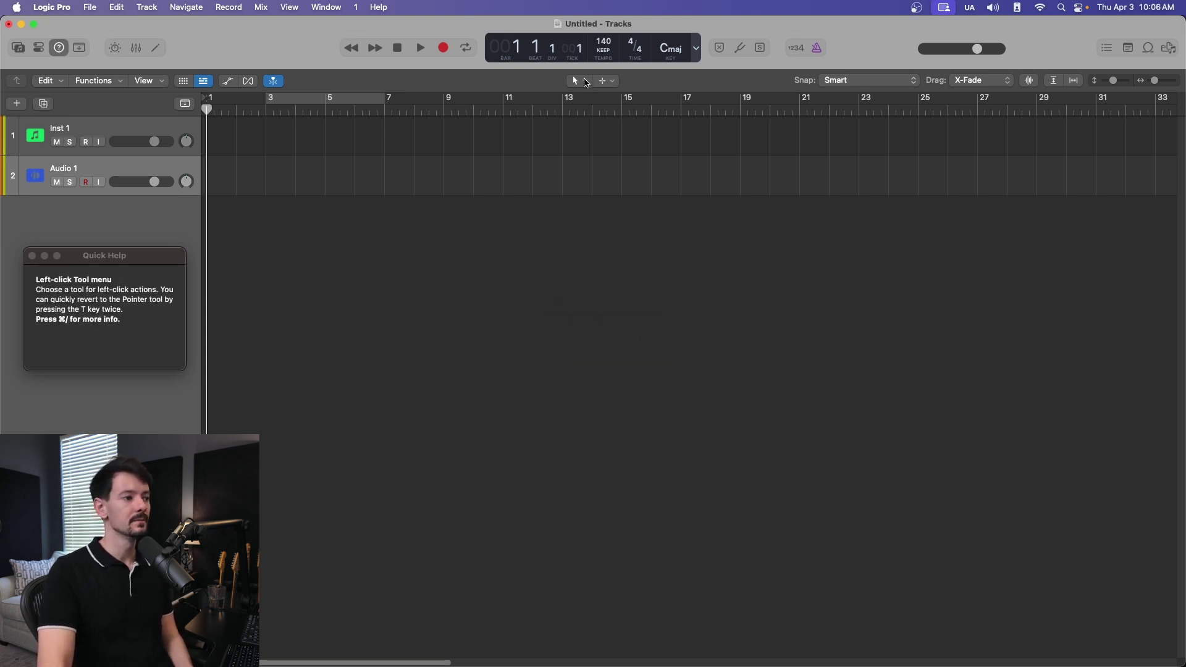
{"action": "left_click", "coordinate": [583, 84]}
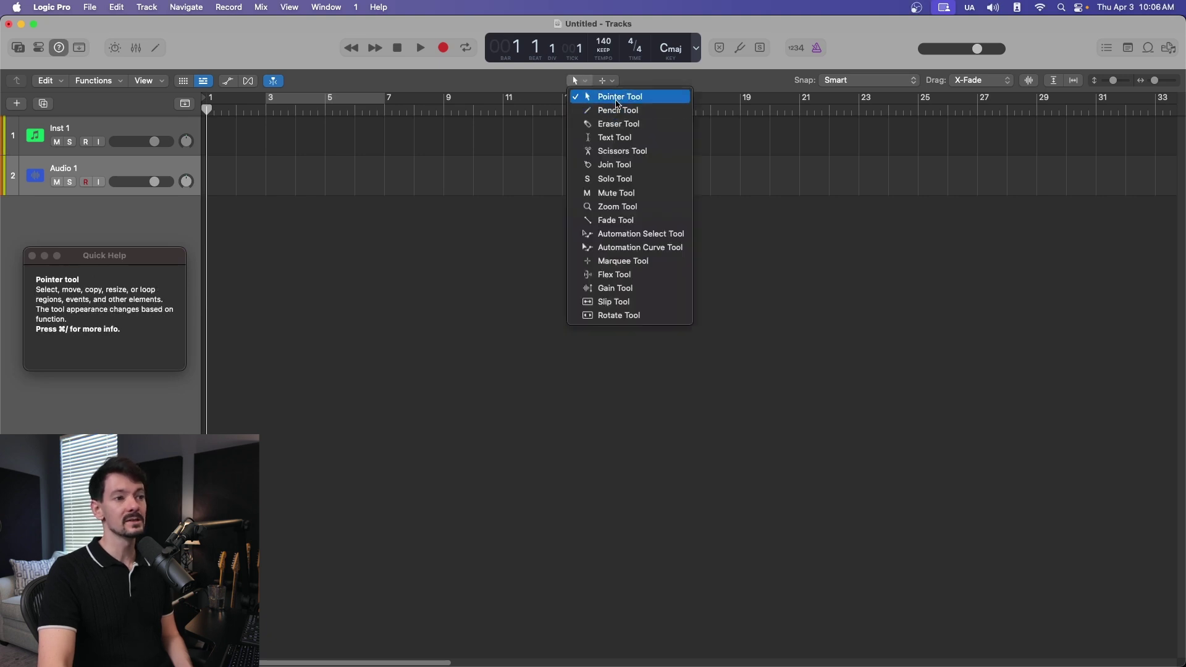
{"action": "left_click", "coordinate": [588, 96]}
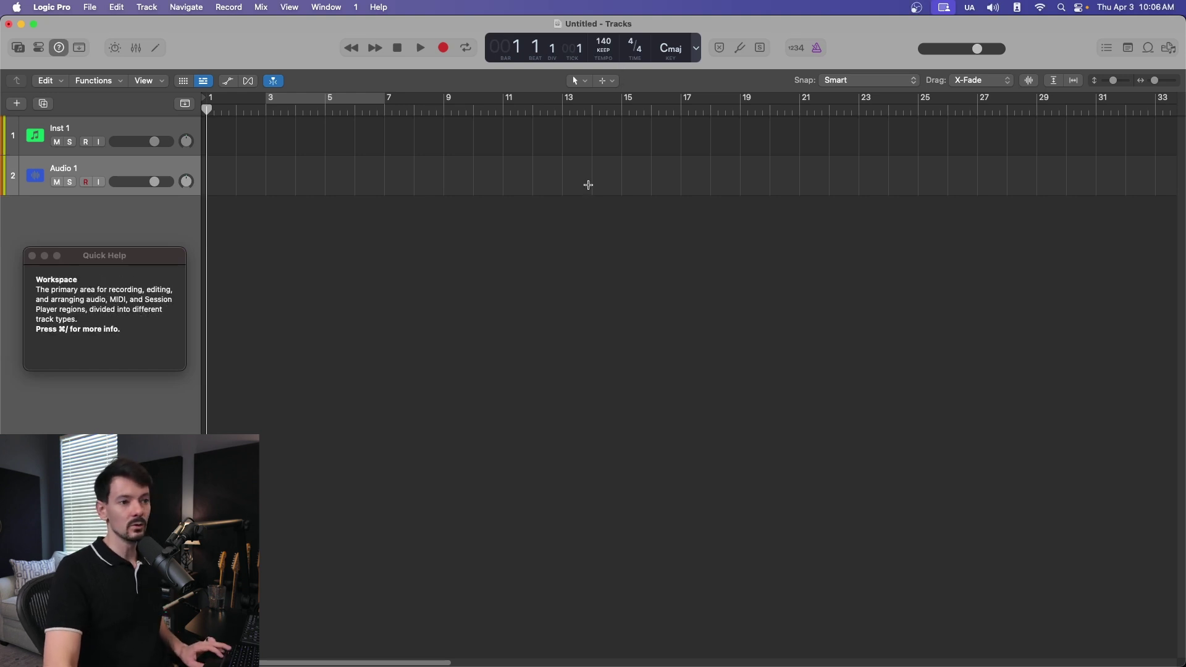
{"action": "left_click", "coordinate": [608, 81]}
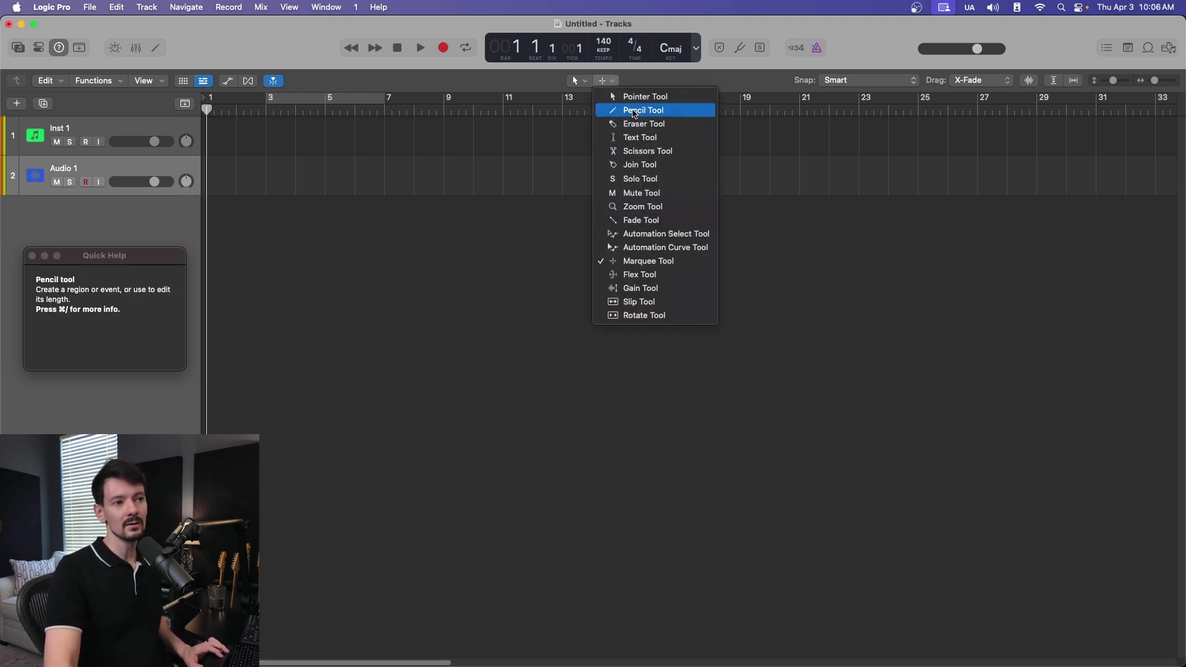
{"action": "left_click", "coordinate": [626, 108]}
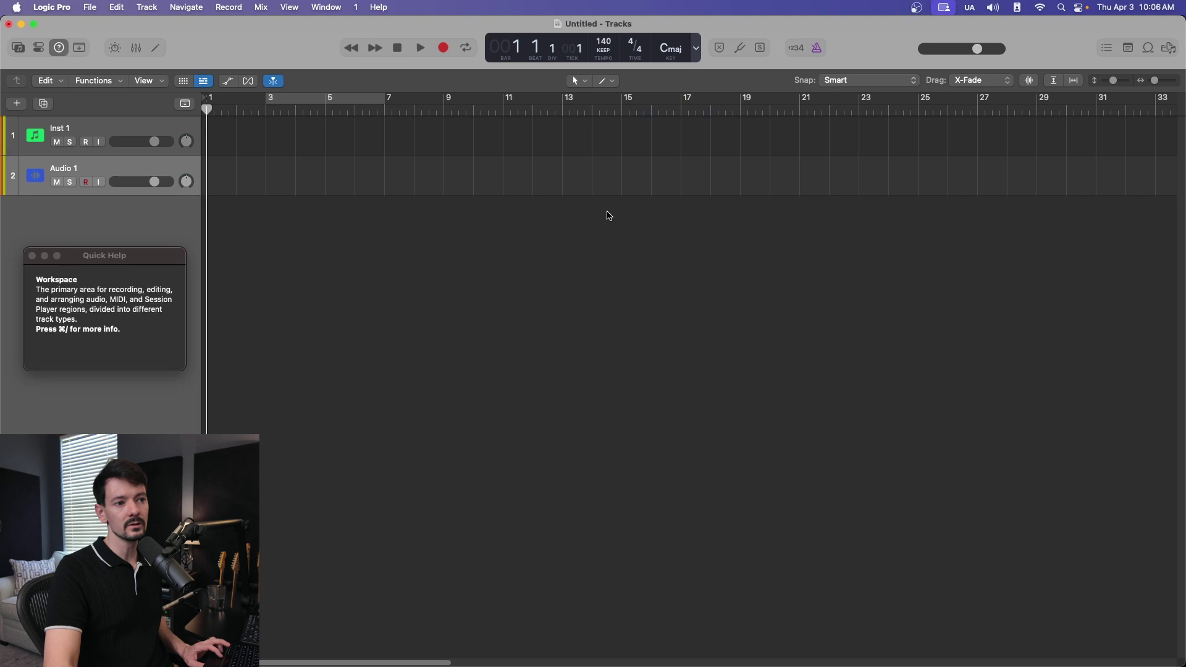
Set the Marquee Tool as secondary and test it by selecting bars 14–22 on Audio 1.
{"action": "left_click", "coordinate": [607, 81]}
{"action": "left_click", "coordinate": [623, 97]}
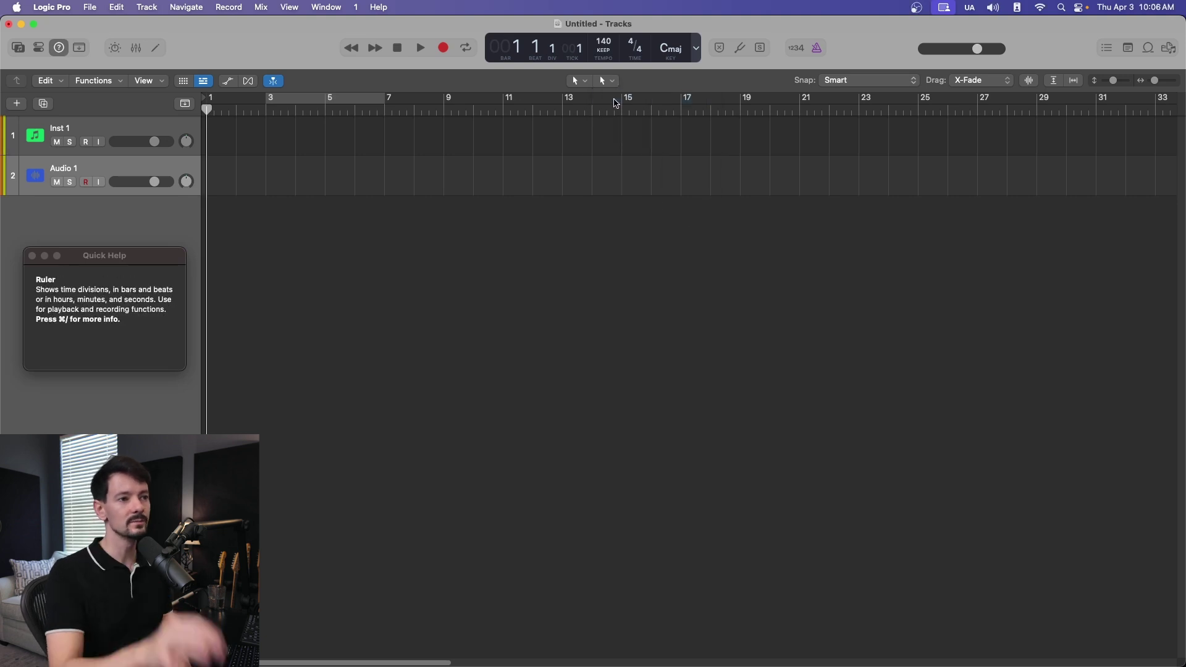
{"action": "left_click", "coordinate": [607, 81]}
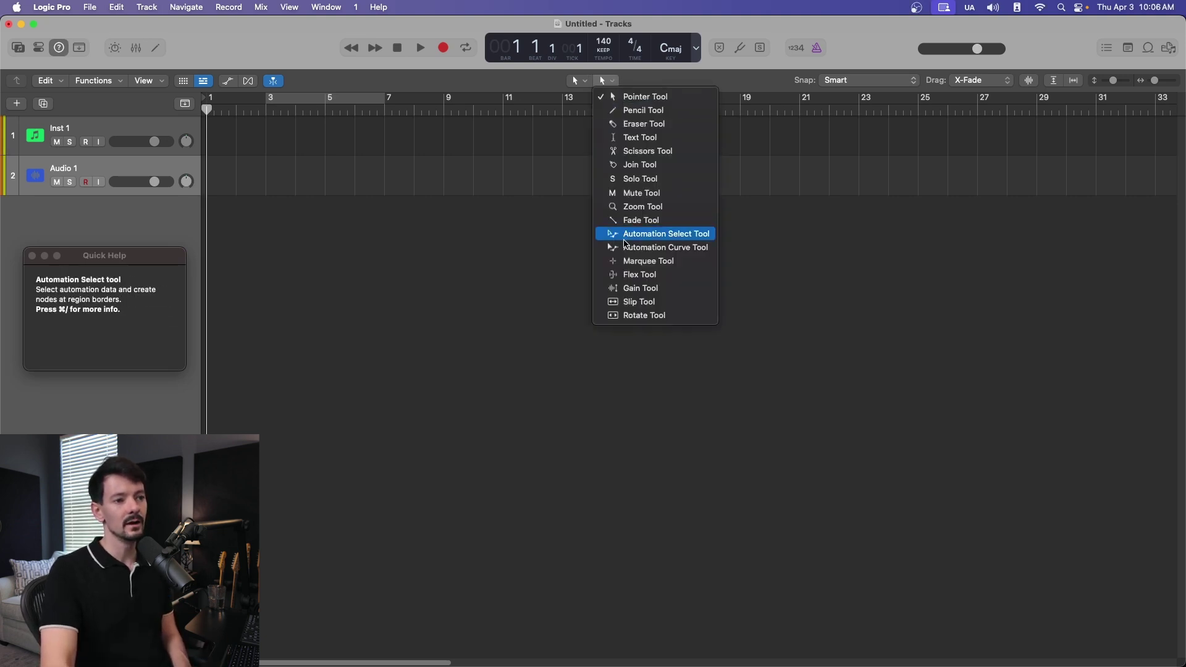
{"action": "left_click", "coordinate": [650, 266]}
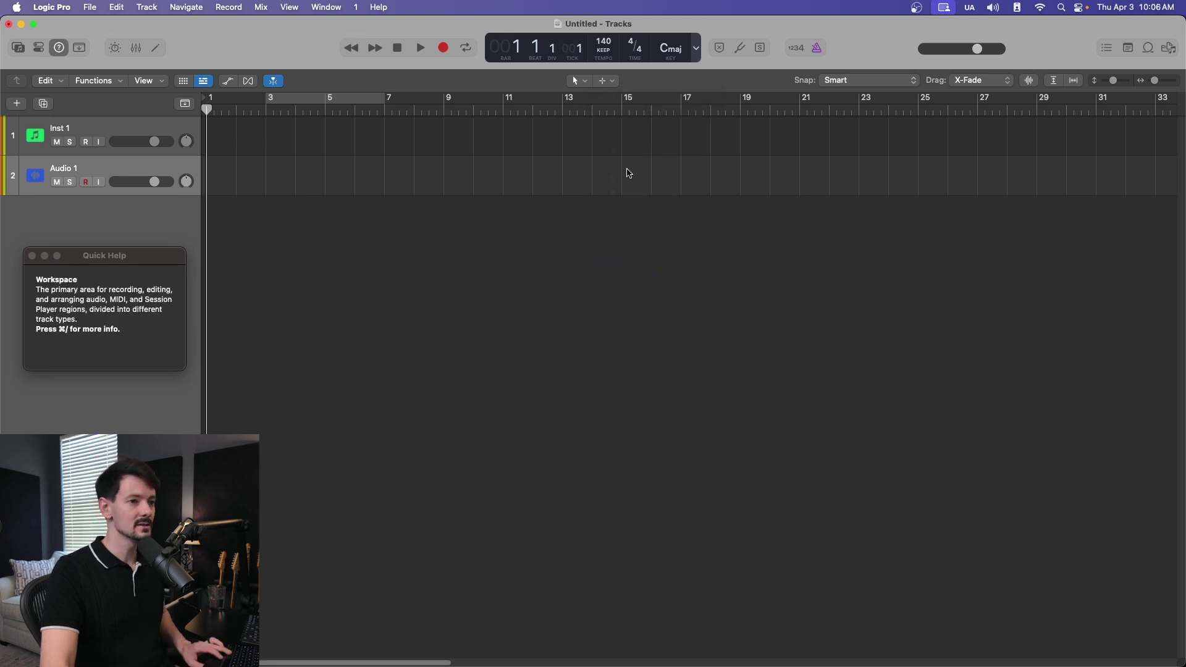
{"action": "left_click_drag", "start_coordinate": [606, 175], "coordinate": [841, 193]}
{"action": "left_click", "coordinate": [613, 245]}
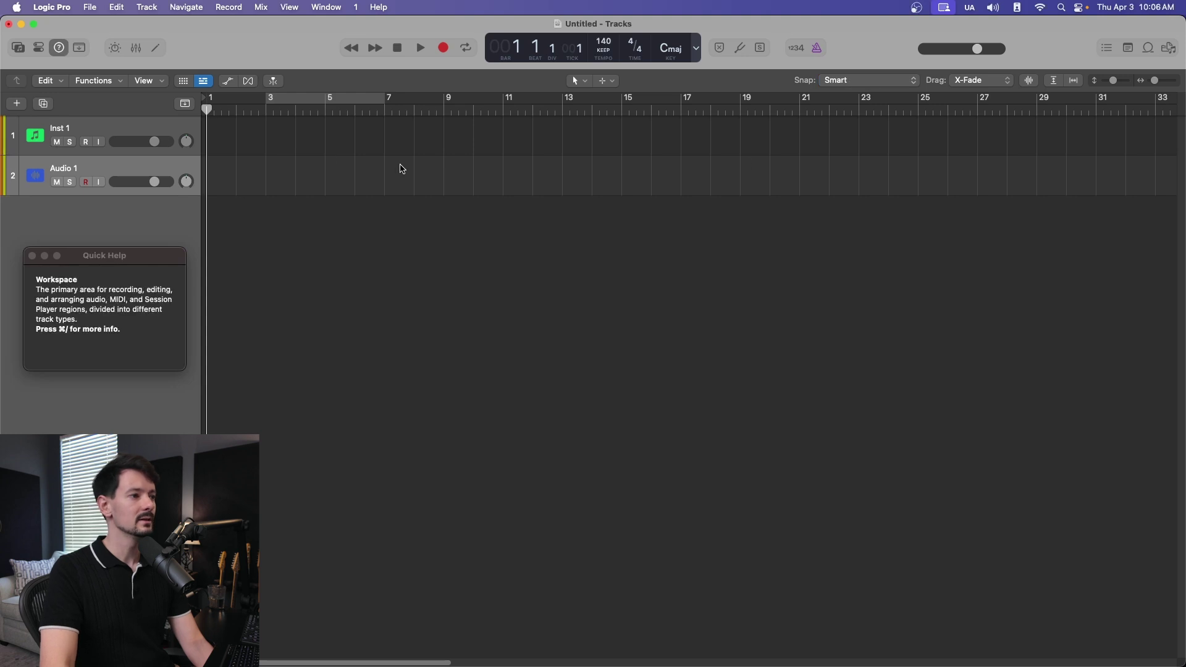
Create an empty one-bar MIDI region on Inst 1 and position it to start at bar 13.
{"action": "right_click", "coordinate": [466, 135]}
{"action": "left_click", "coordinate": [500, 138]}
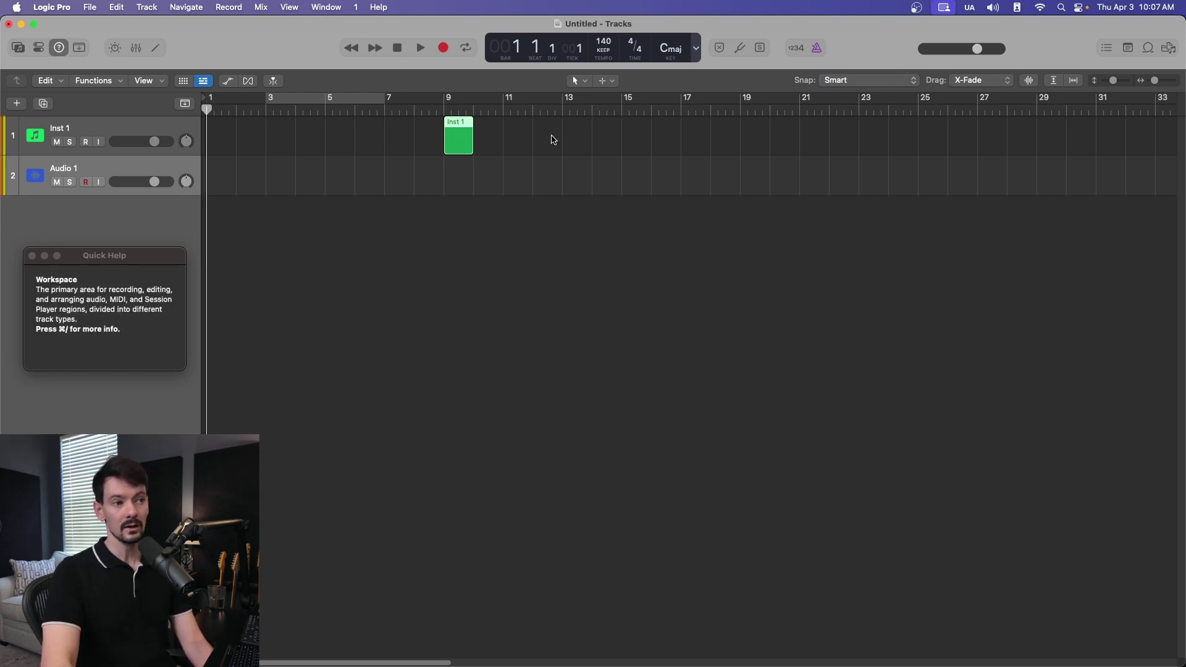
{"action": "left_click_drag", "start_coordinate": [464, 149], "coordinate": [653, 145]}
{"action": "key", "text": "super+Right"}
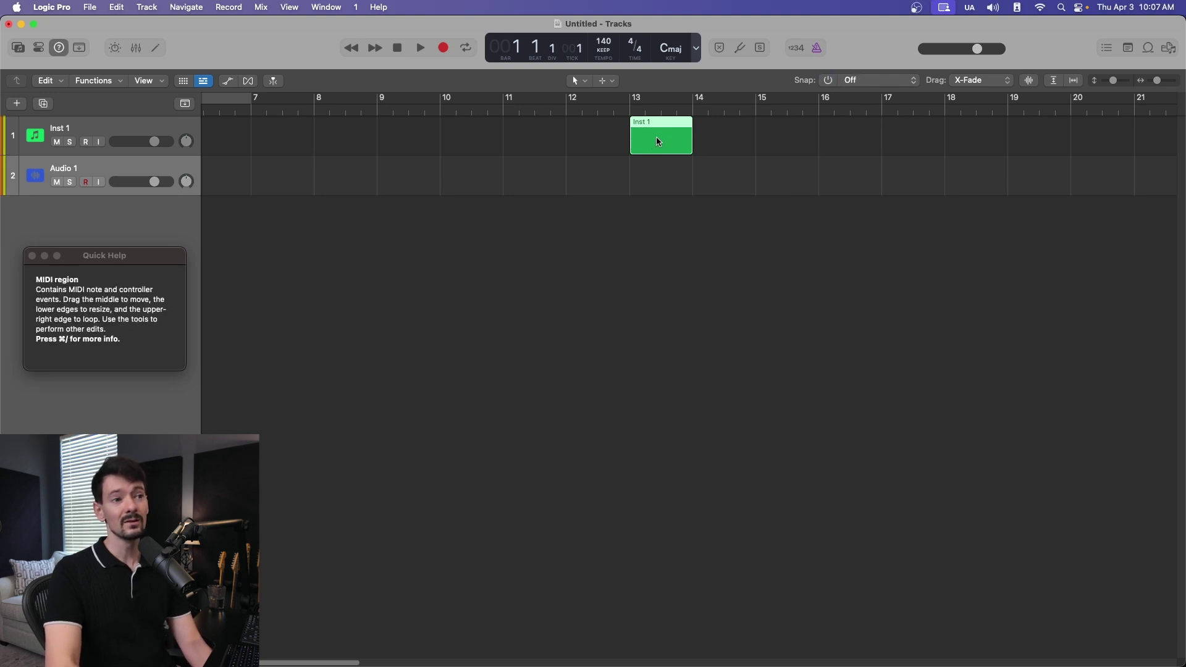
{"action": "left_click_drag", "start_coordinate": [659, 147], "coordinate": [643, 128]}
{"action": "key", "text": "super+z"}
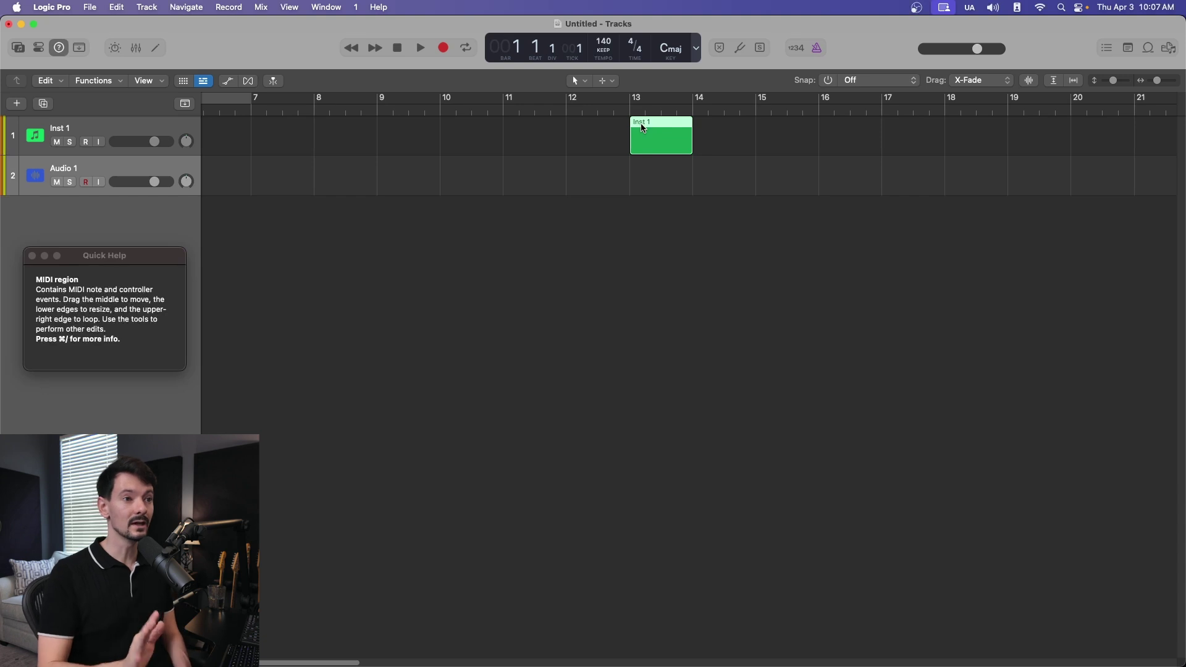
Turn snapping on with a Bar grid and move the Inst 1 region one bar earlier.
{"action": "left_click", "coordinate": [828, 81]}
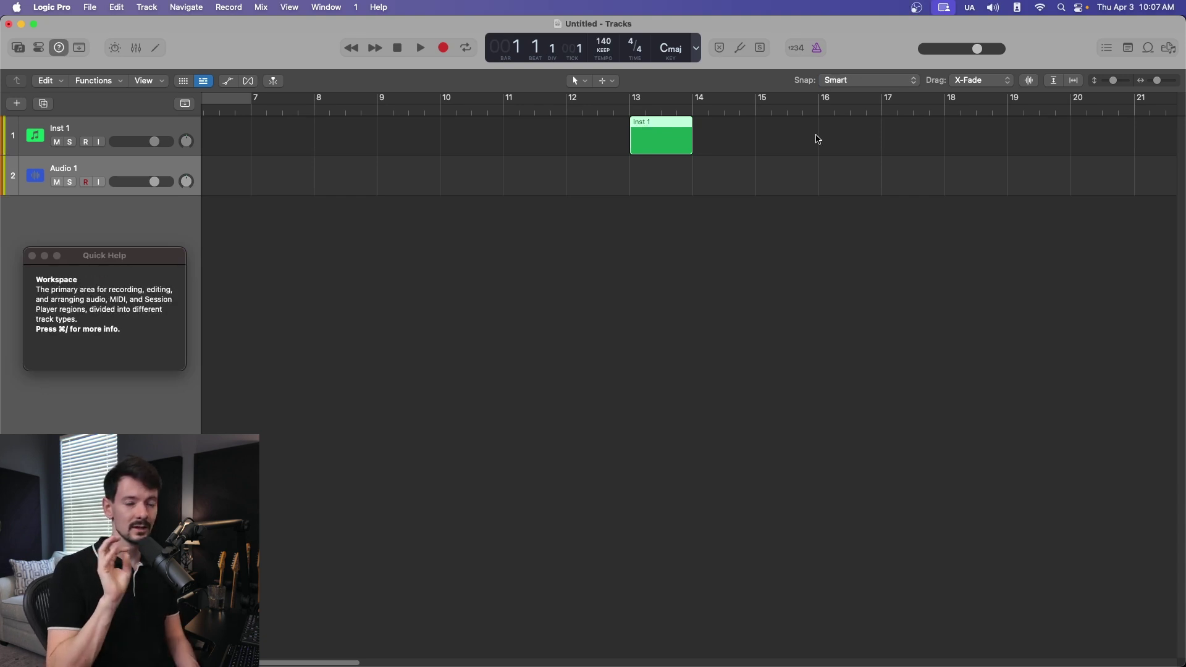
{"action": "left_click", "coordinate": [858, 81]}
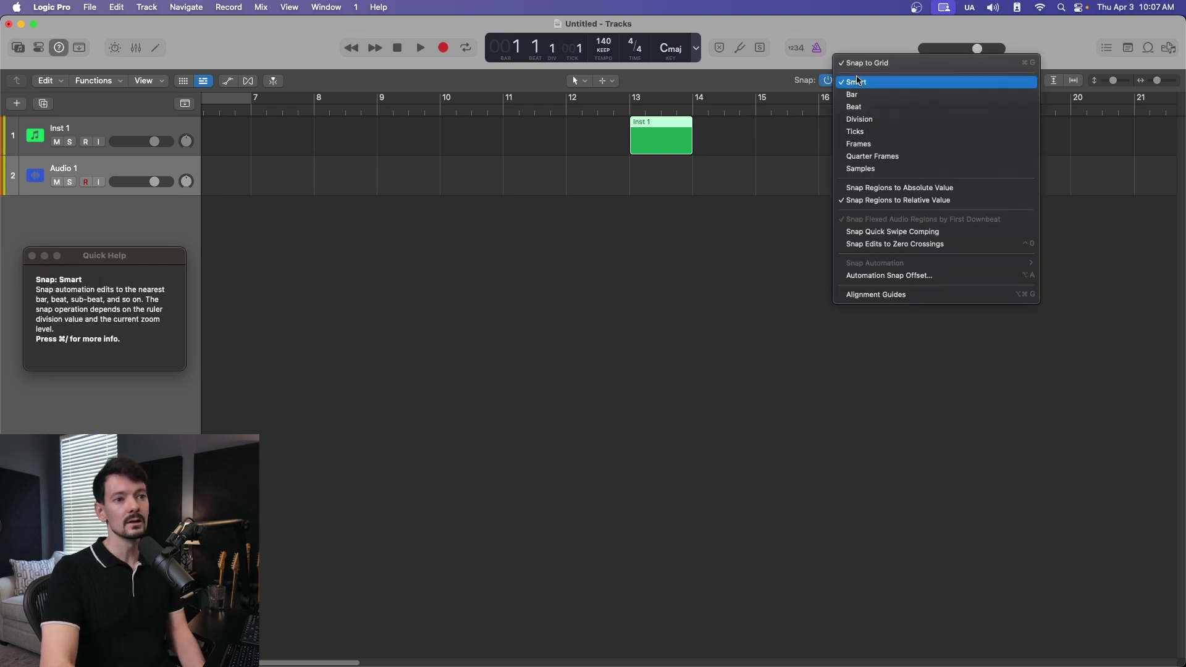
{"action": "left_click", "coordinate": [891, 97]}
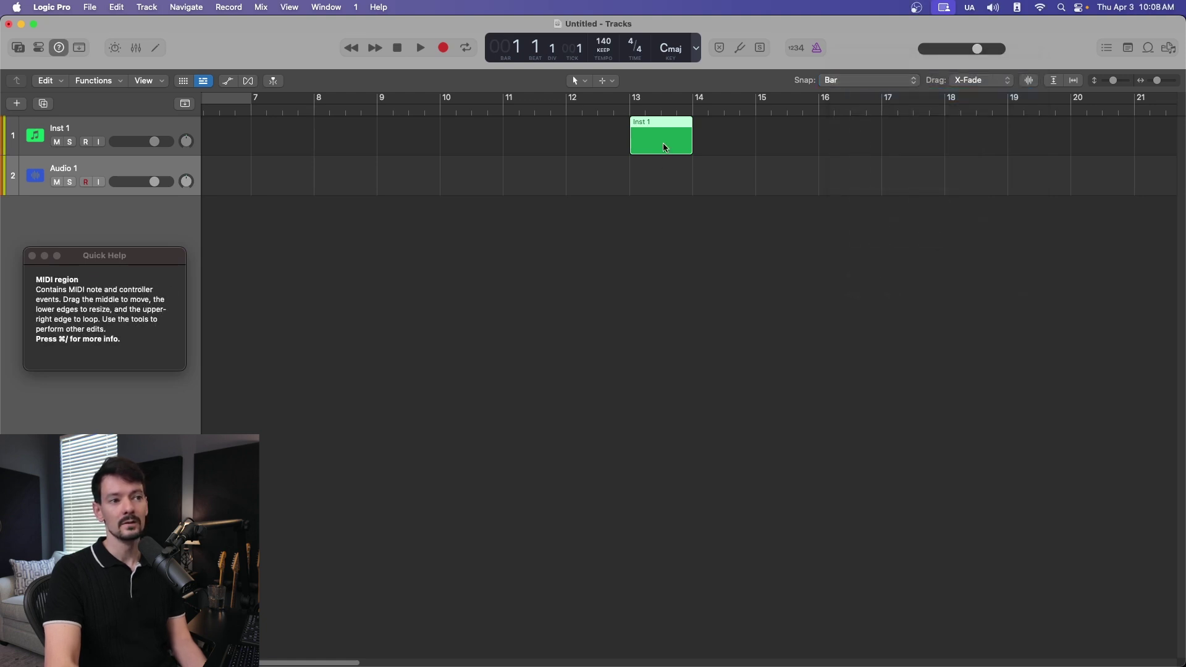
{"action": "left_click_drag", "start_coordinate": [650, 148], "coordinate": [546, 144]}
Switch the snap grid to Beat, then to Division.
{"action": "left_click", "coordinate": [858, 82]}
{"action": "left_click", "coordinate": [854, 94]}
{"action": "left_click", "coordinate": [868, 80]}
{"action": "left_click", "coordinate": [856, 94]}
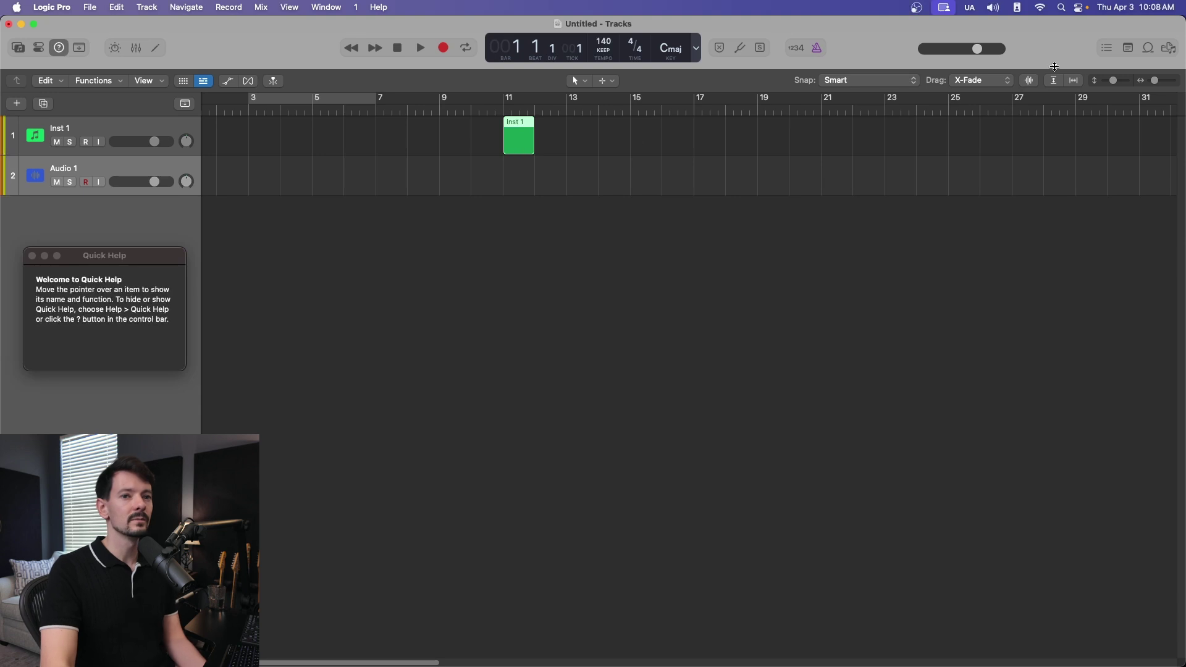
Move the Inst 1 MIDI region so it starts at bar 17.
{"action": "left_click_drag", "start_coordinate": [1161, 81], "coordinate": [1162, 81]}
{"action": "mouse_move", "coordinate": [620, 147]}
{"action": "left_mouse_down"}
{"action": "mouse_move", "coordinate": [649, 144]}
{"action": "mouse_move", "coordinate": [612, 141]}
{"action": "left_mouse_up"}
{"action": "left_click_drag", "start_coordinate": [1162, 85], "coordinate": [1153, 81]}
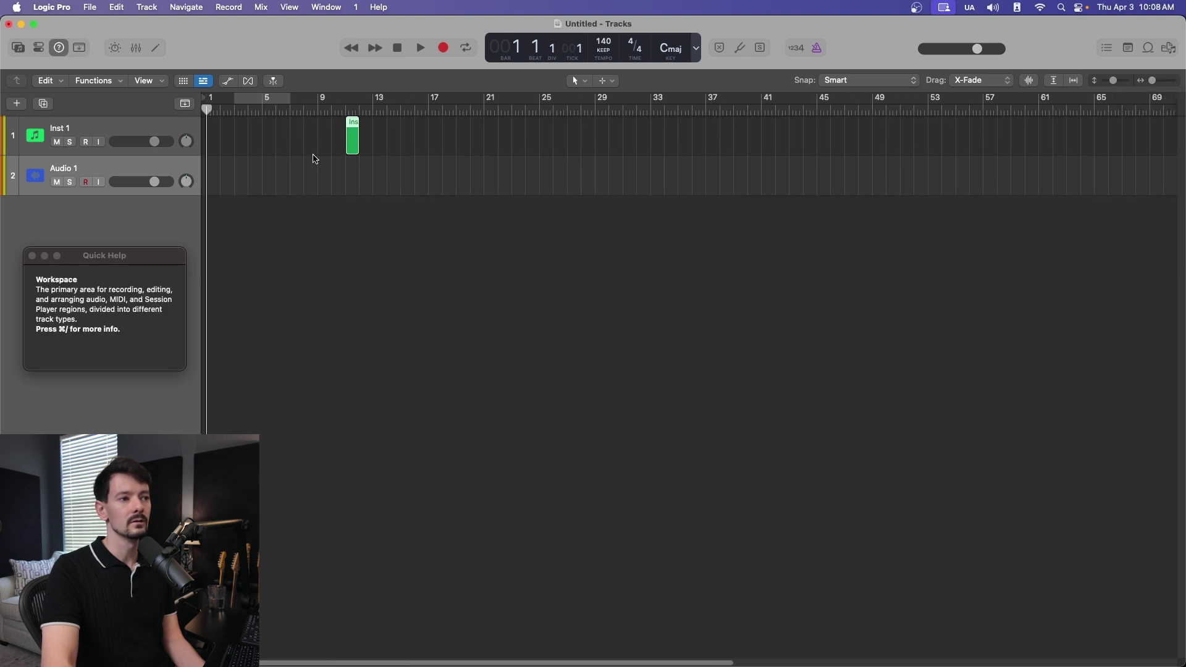
{"action": "left_click_drag", "start_coordinate": [352, 144], "coordinate": [442, 151]}
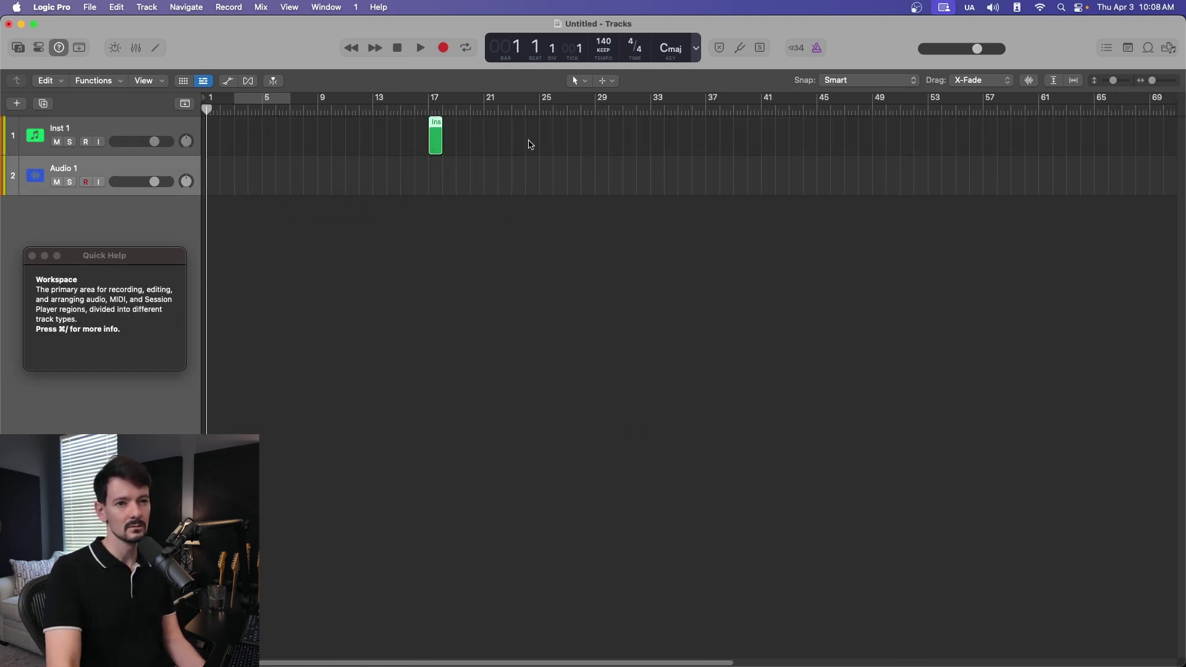
{"action": "left_click_drag", "start_coordinate": [1153, 81], "coordinate": [1157, 81]}
Review the Drag overlap modes, keeping crossfade for overlapping regions.
{"action": "left_click", "coordinate": [991, 81]}
{"action": "left_click", "coordinate": [992, 81]}
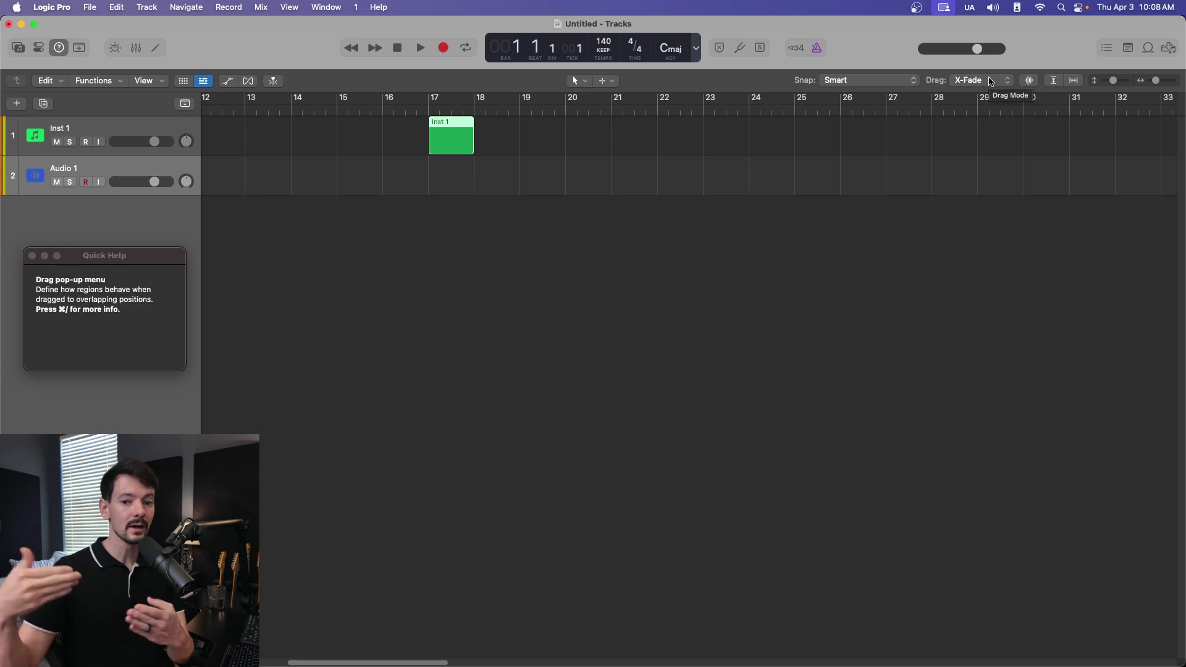
{"action": "left_click", "coordinate": [991, 81]}
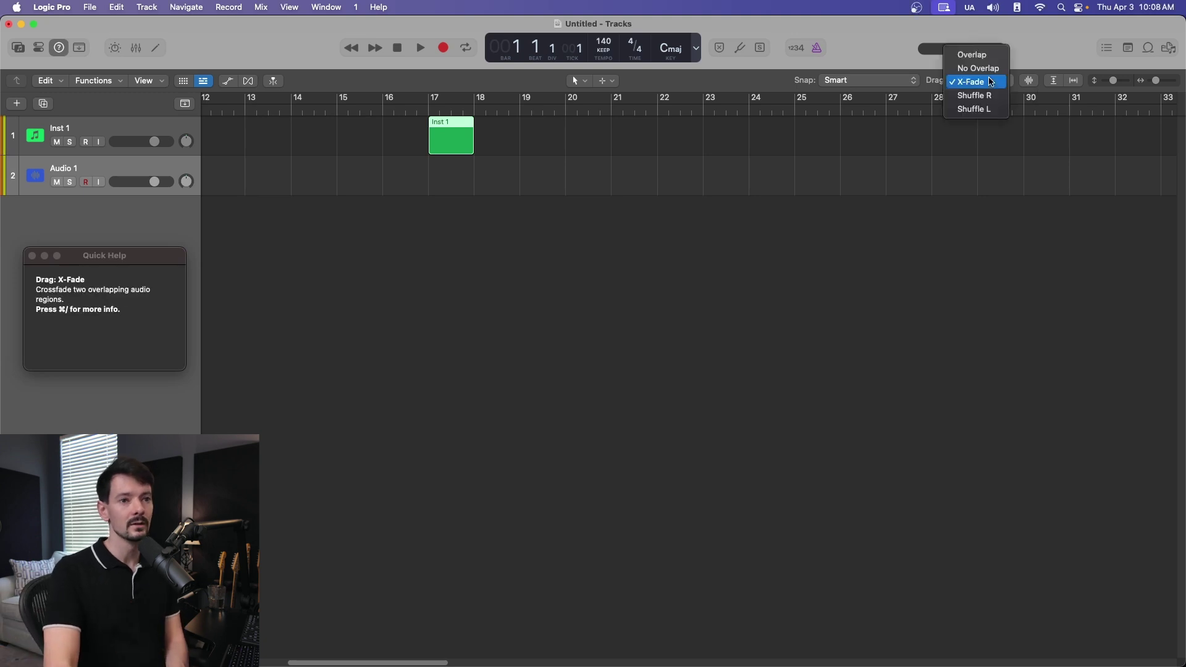
{"action": "left_click", "coordinate": [1031, 47]}
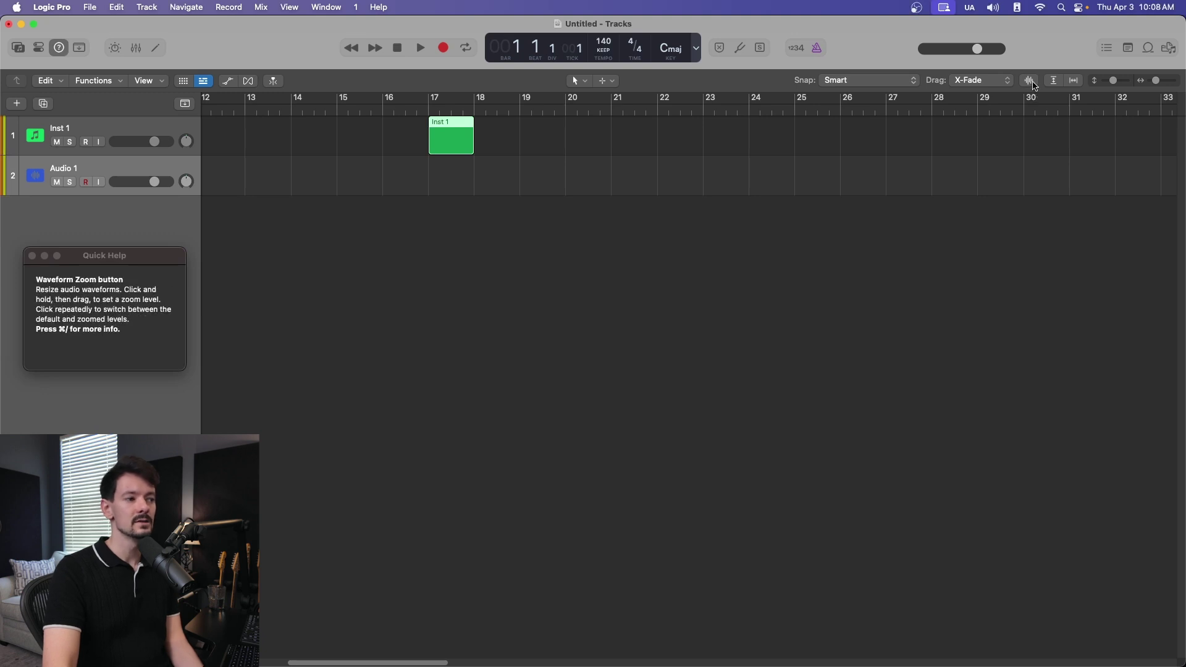
Place the 12-8 Acoustic Strum 02 Apple Loop on the audio track at bar 21.
{"action": "left_click", "coordinate": [1148, 47]}
{"action": "left_click_drag", "start_coordinate": [989, 441], "coordinate": [616, 192]}
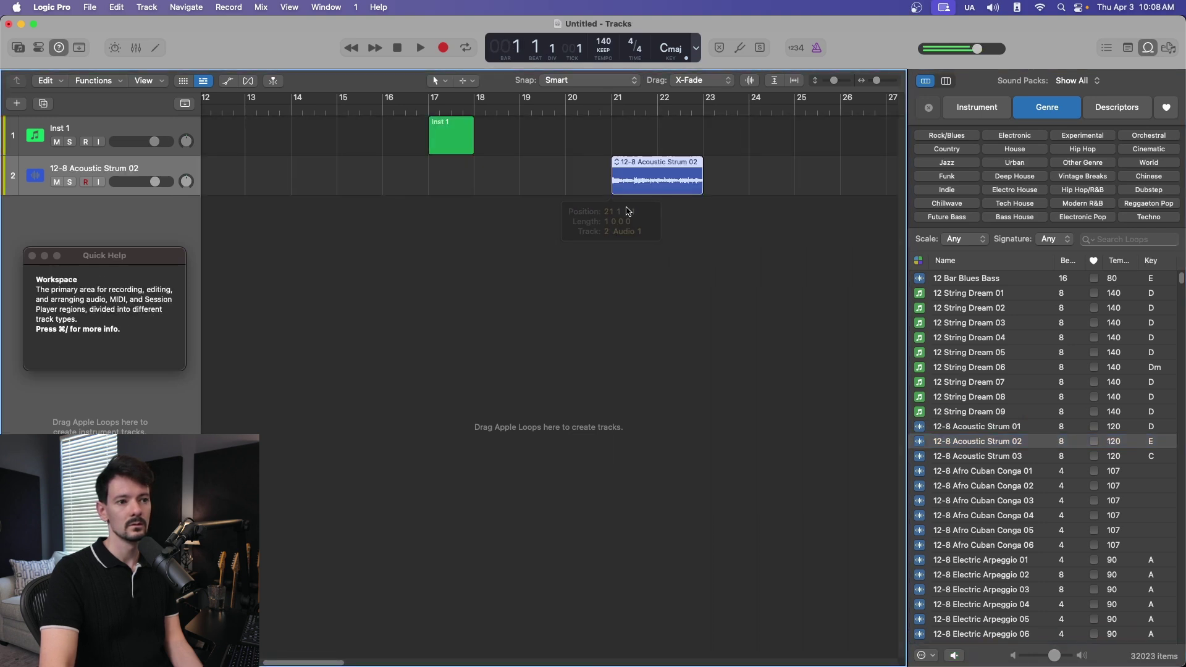
{"action": "left_click", "coordinate": [1150, 48]}
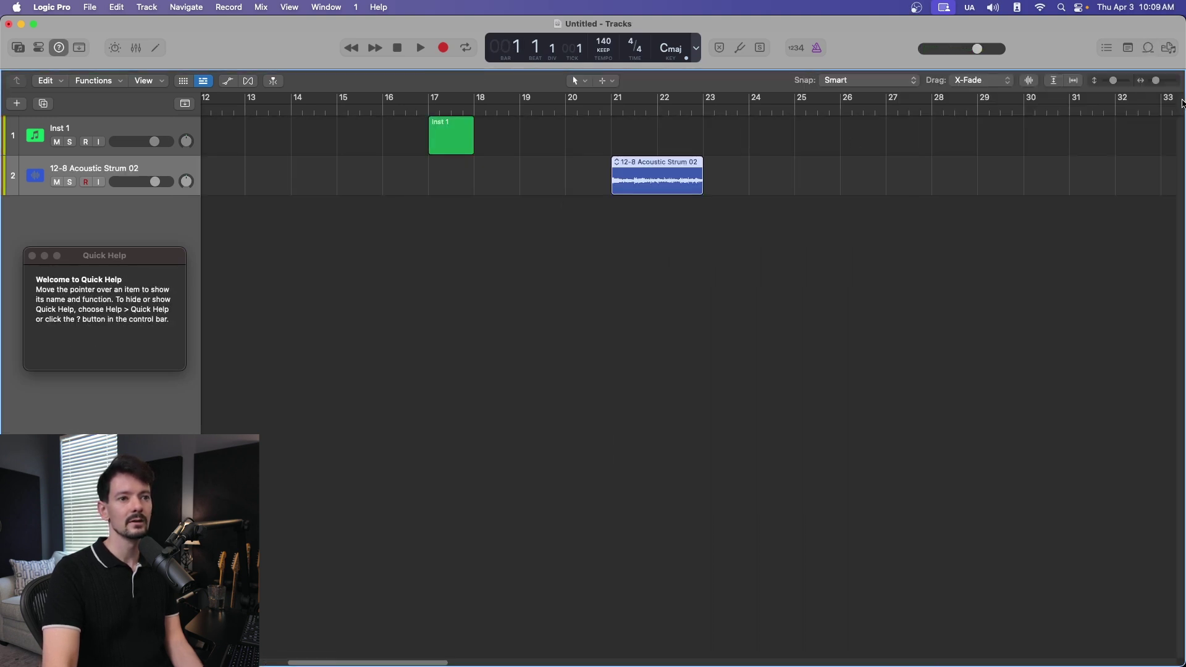
Toggle Waveform Zoom and adjust the Strum waveform height by hand.
{"action": "left_click", "coordinate": [1031, 81]}
{"action": "left_click", "coordinate": [1032, 82]}
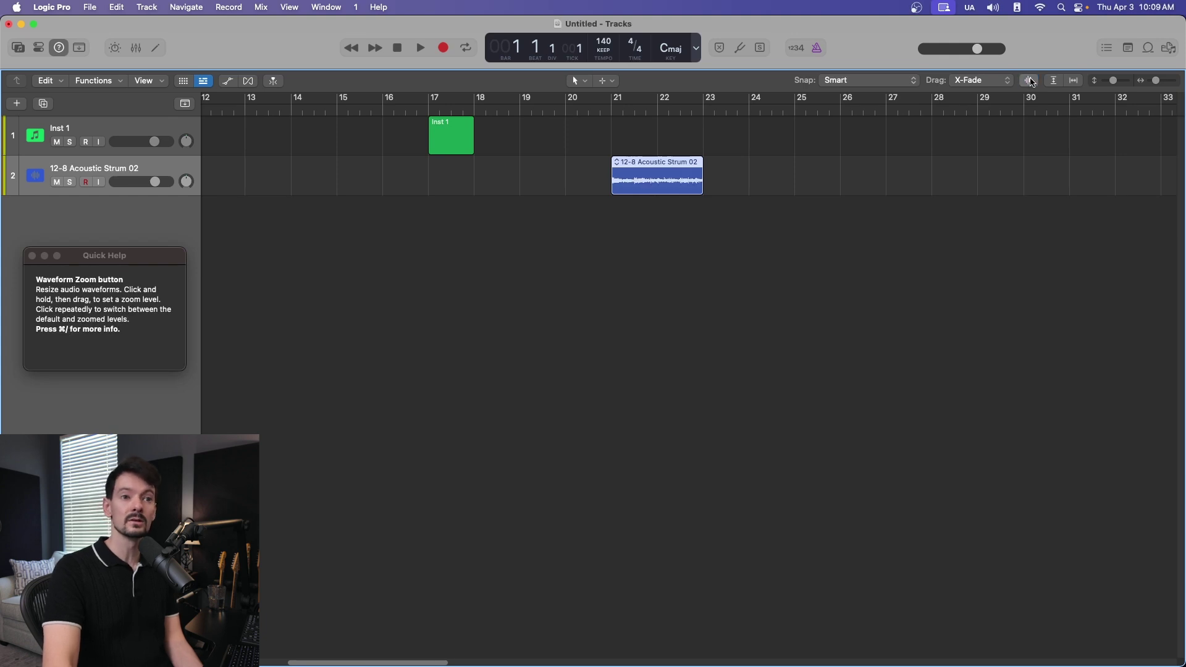
{"action": "mouse_move", "coordinate": [1032, 82]}
{"action": "left_mouse_down"}
{"action": "mouse_move", "coordinate": [1031, 47]}
{"action": "mouse_move", "coordinate": [1032, 93]}
{"action": "mouse_move", "coordinate": [1039, 70]}
{"action": "mouse_move", "coordinate": [1040, 83]}
{"action": "left_mouse_up"}
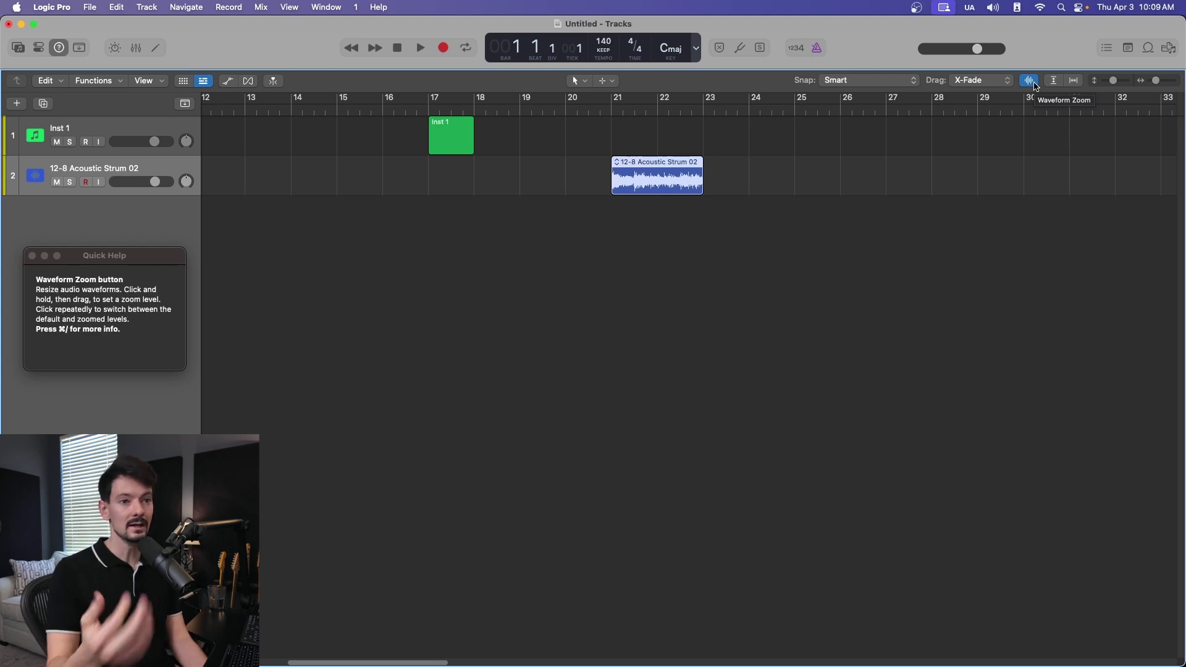
Reset the waveform size, fill the window height with Vertical Auto Zoom, and hide Quick Help.
{"action": "left_click", "coordinate": [1036, 86]}
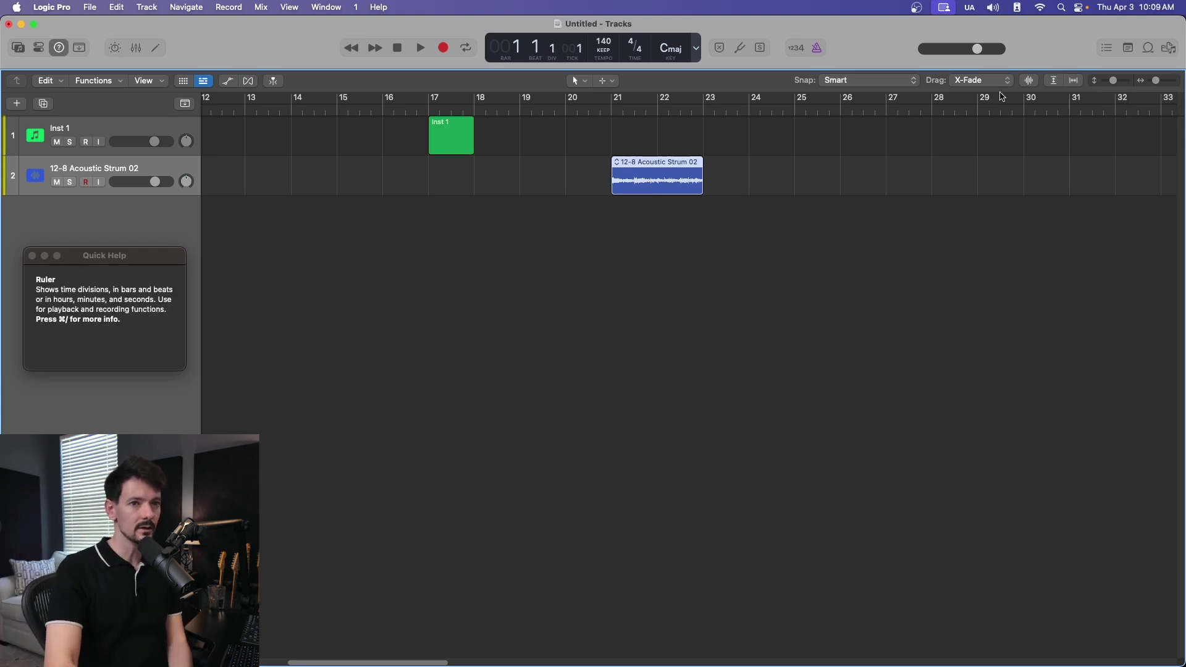
{"action": "left_click", "coordinate": [1054, 80]}
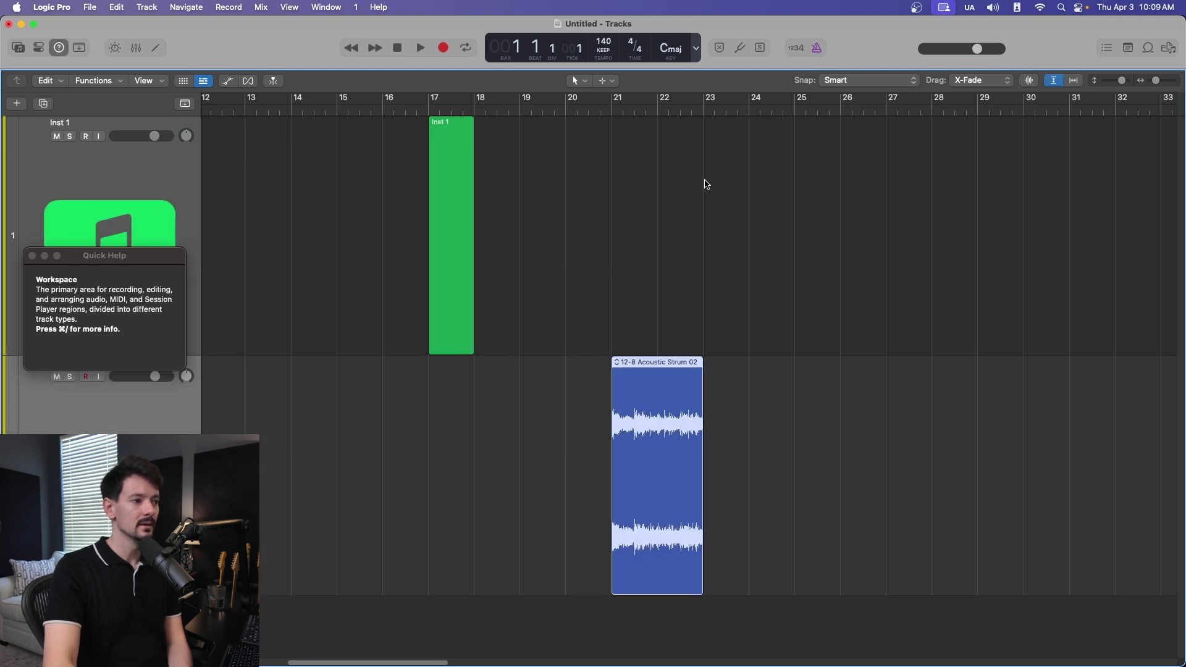
{"action": "left_click", "coordinate": [32, 256]}
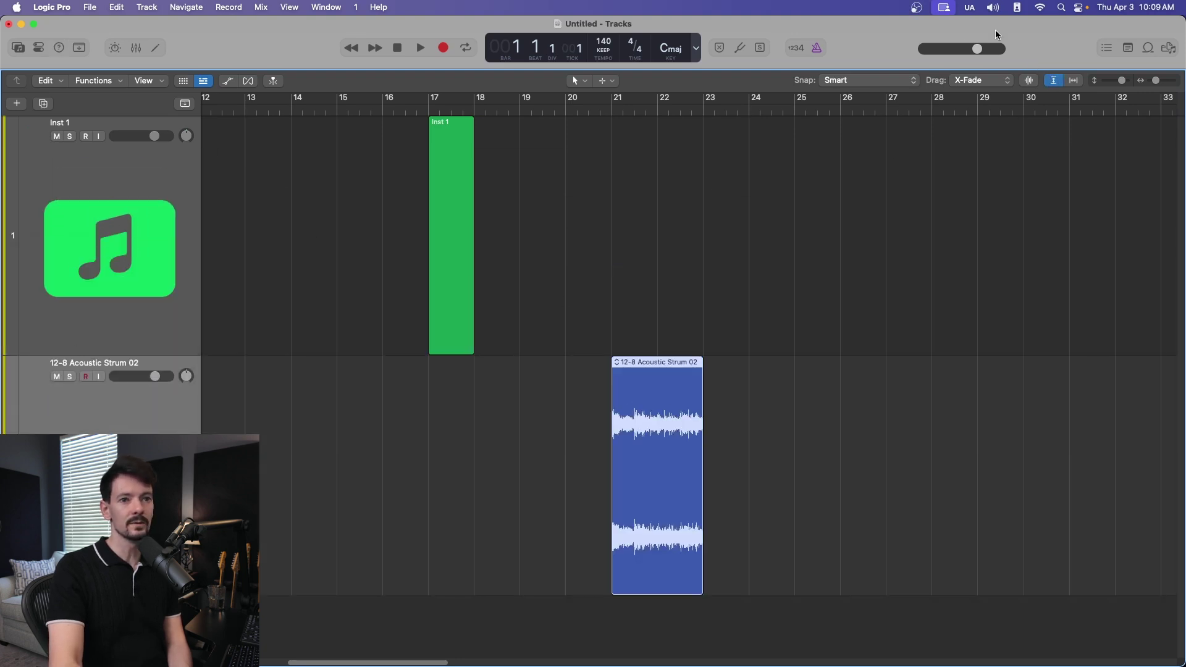
Restore normal track height and try Horizontal Auto Zoom on bars 17–22, then revert.
{"action": "left_click", "coordinate": [1055, 81]}
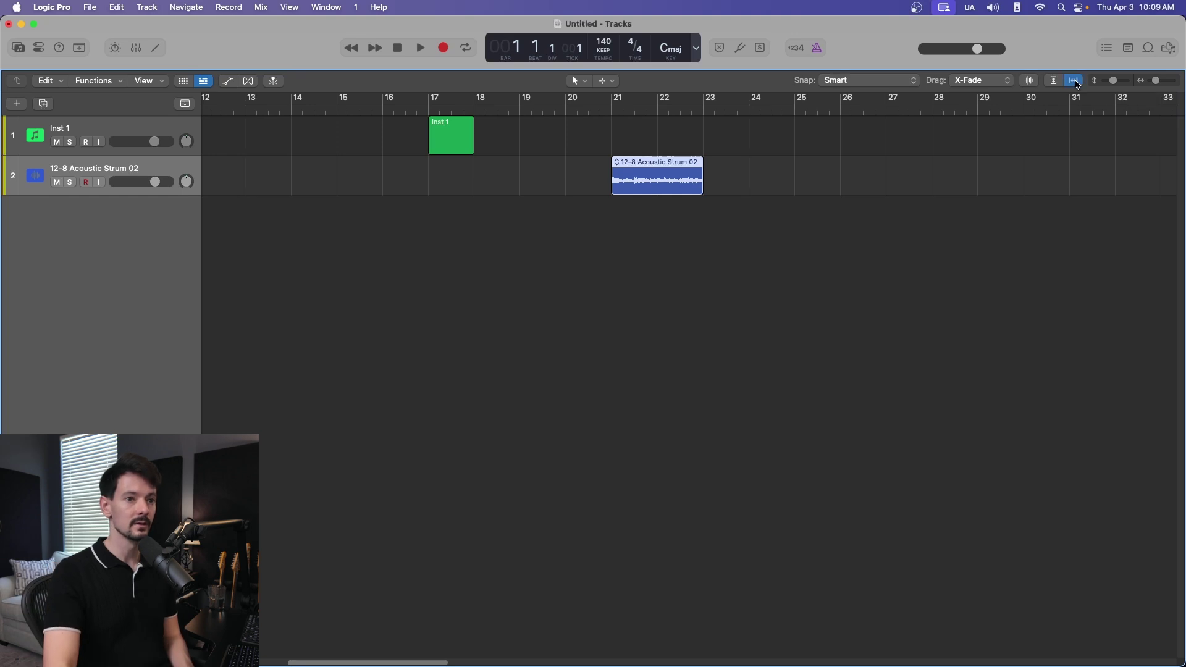
{"action": "left_click", "coordinate": [1075, 81]}
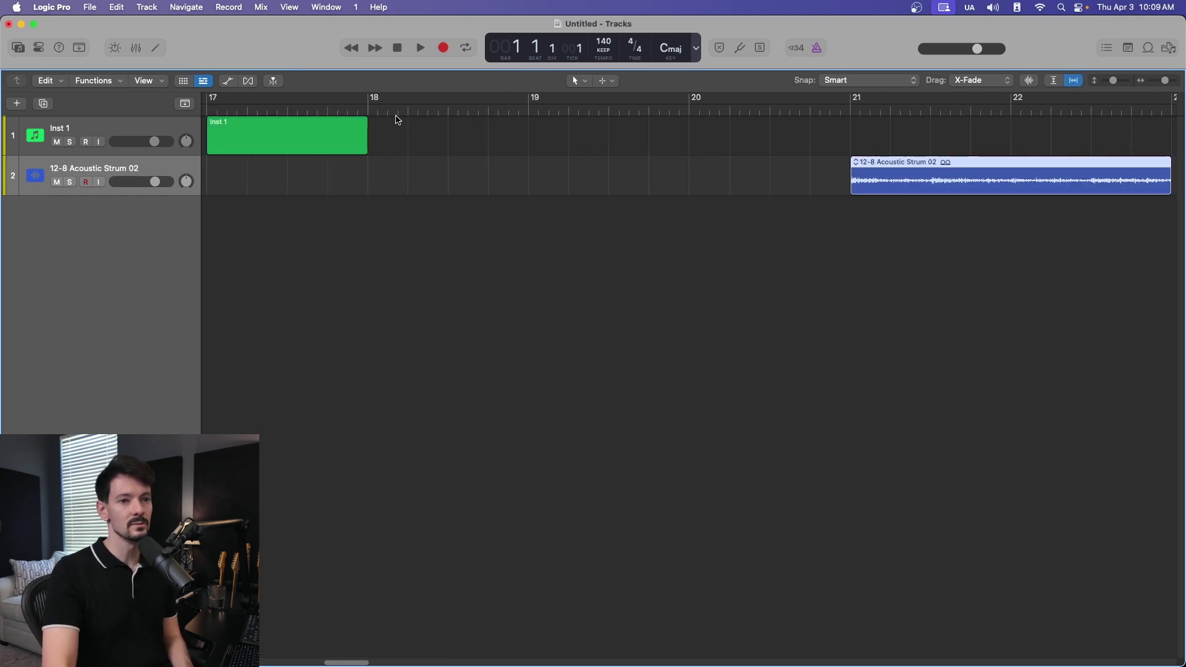
{"action": "left_click", "coordinate": [1075, 81]}
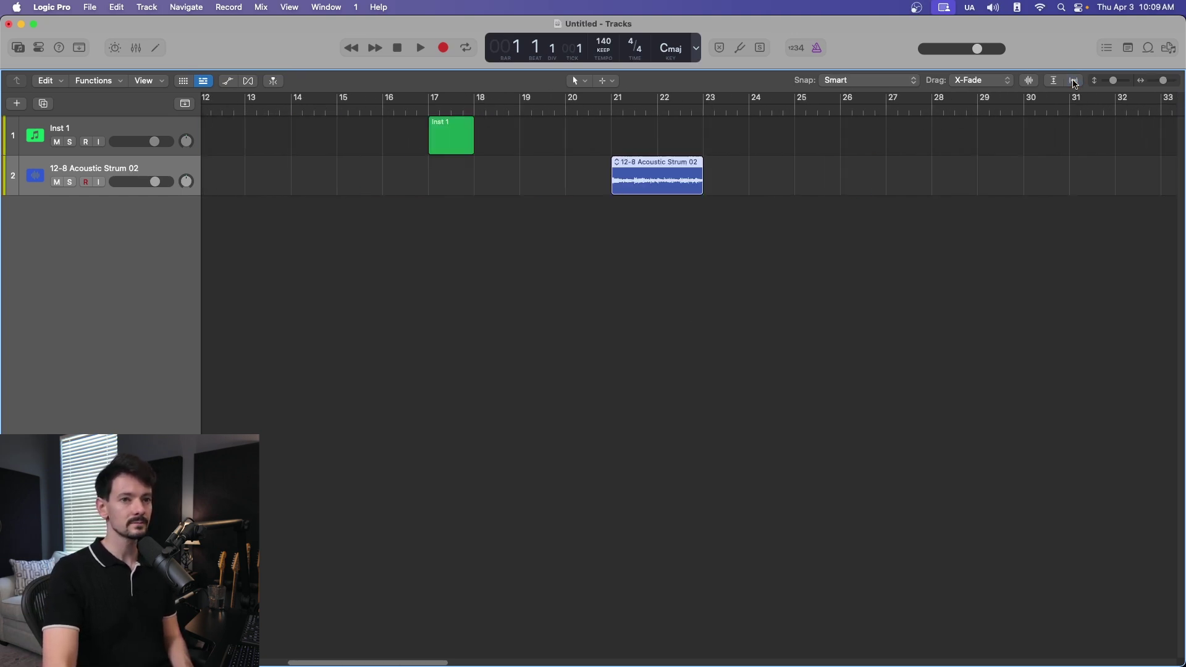